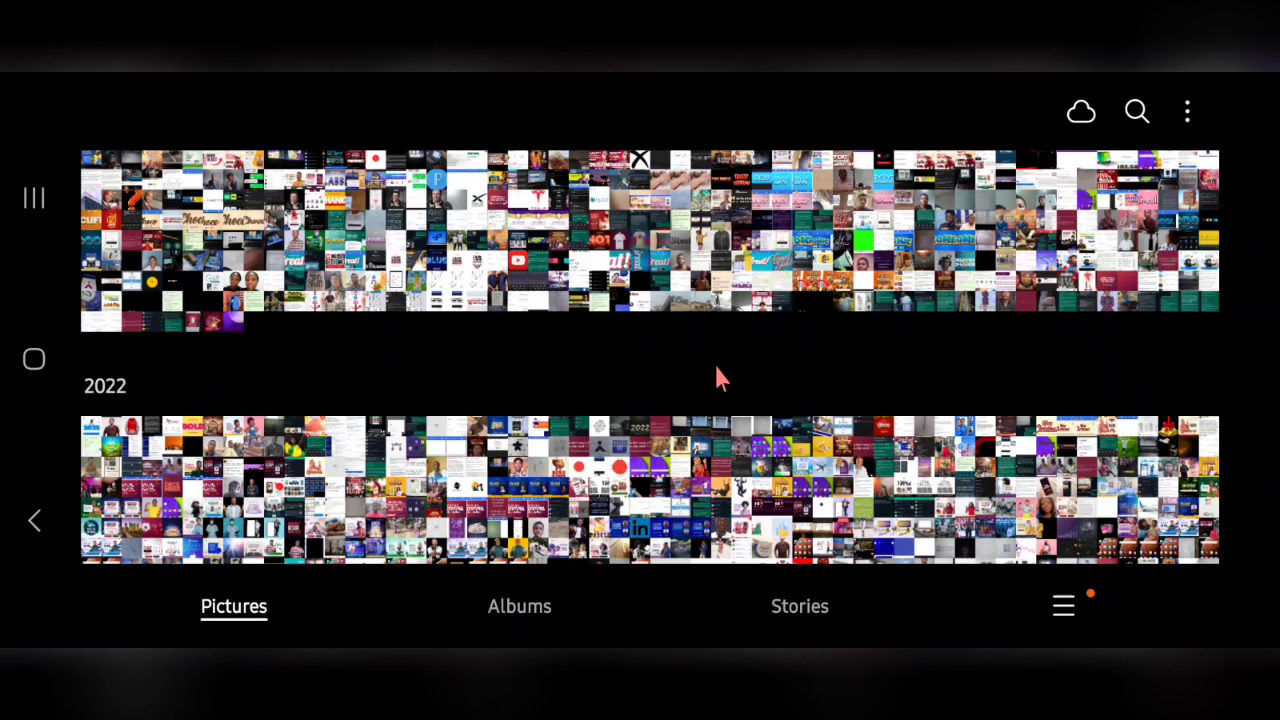
# Scroll up and down through the Android launcher screens
pyautogui.scroll(-10, 718, 378)
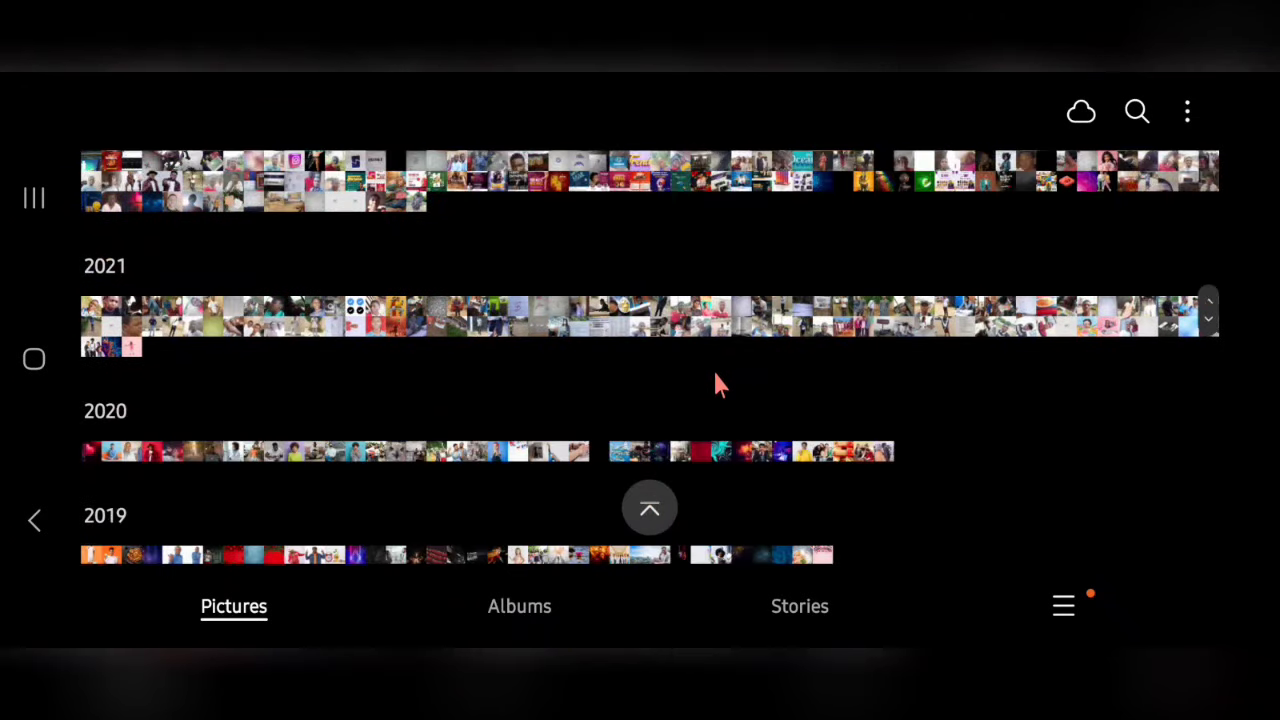
pyautogui.scroll(-5, 716, 378)
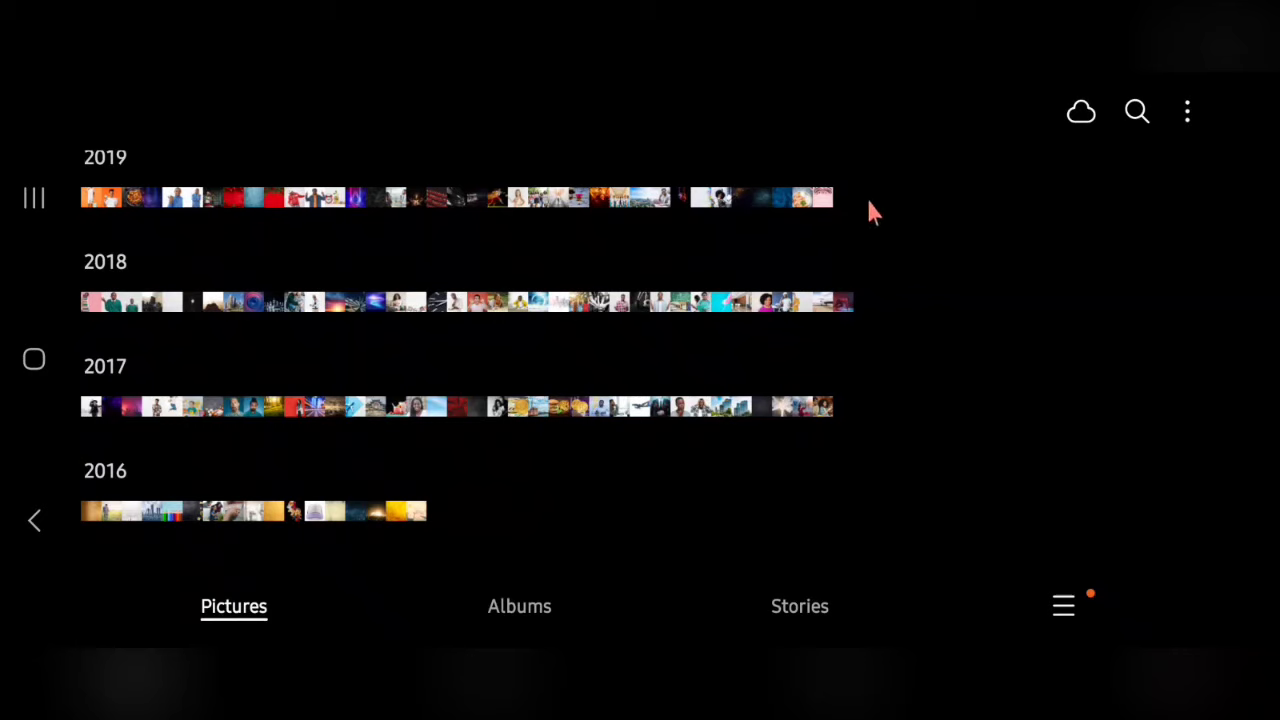
pyautogui.scroll(5, 878, 280)
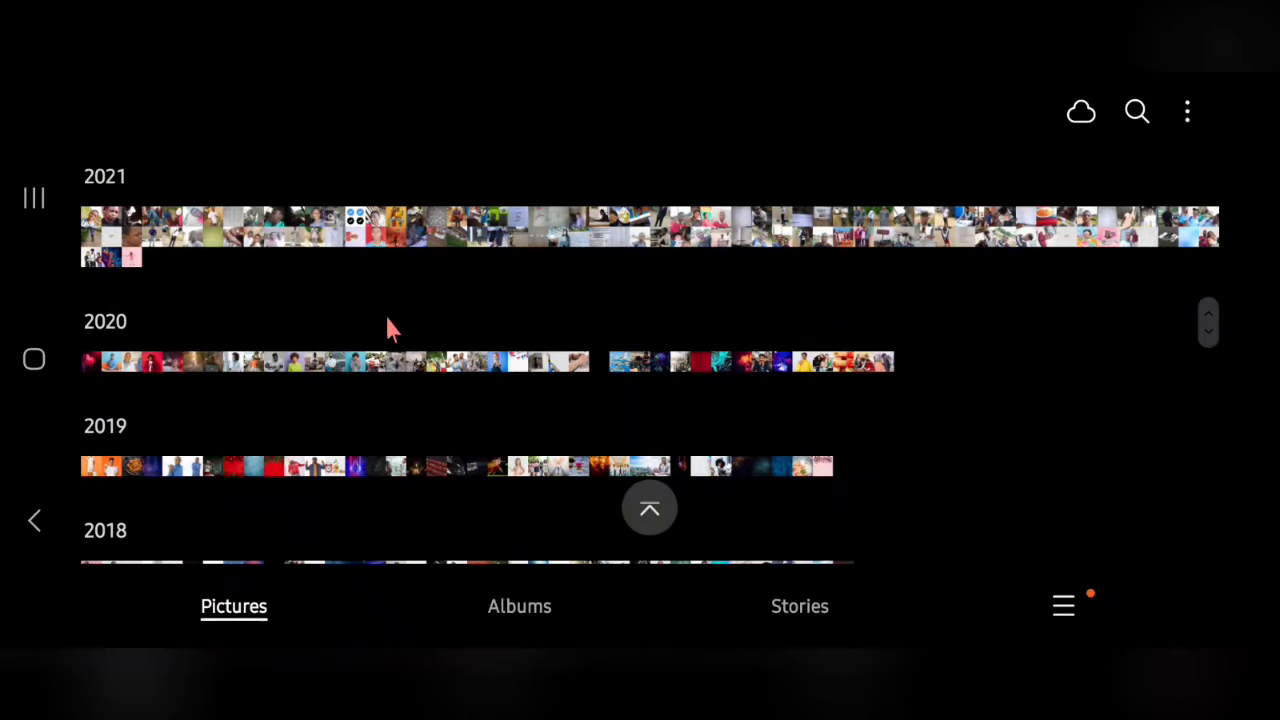
pyautogui.scroll(-2, 355, 315)
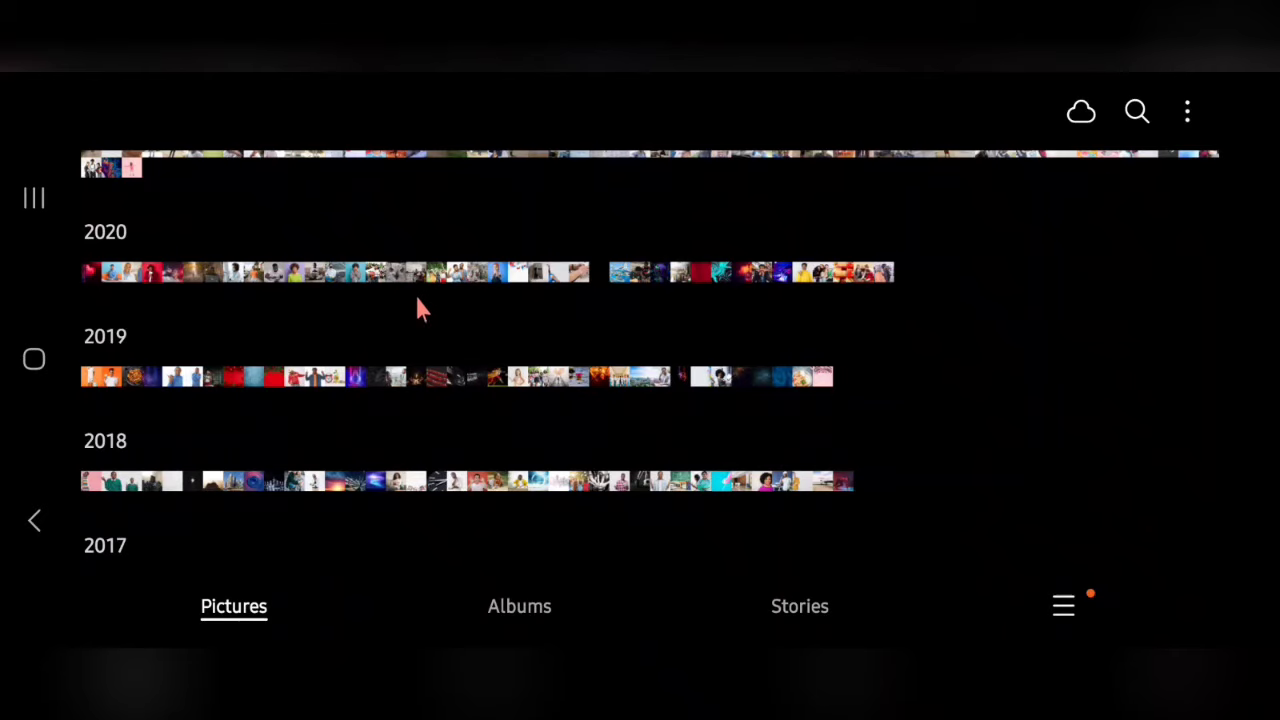
pyautogui.scroll(10, 465, 338)
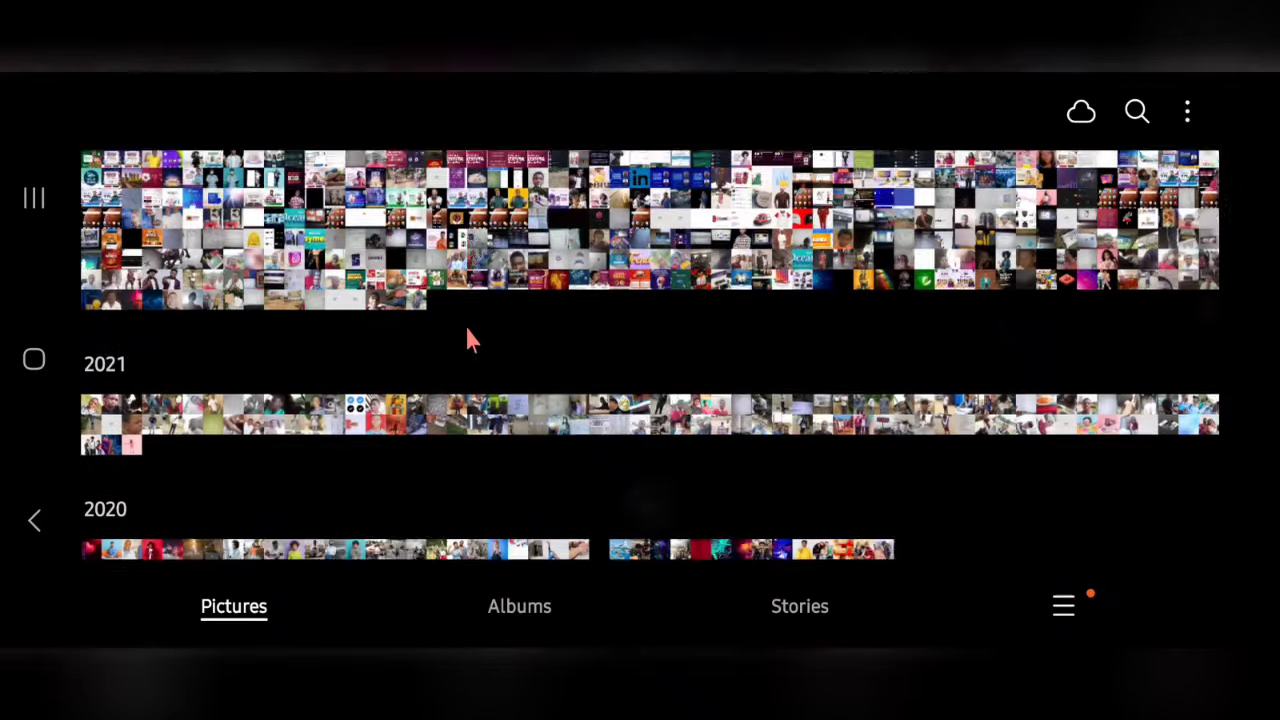
pyautogui.scroll(3, 470, 337)
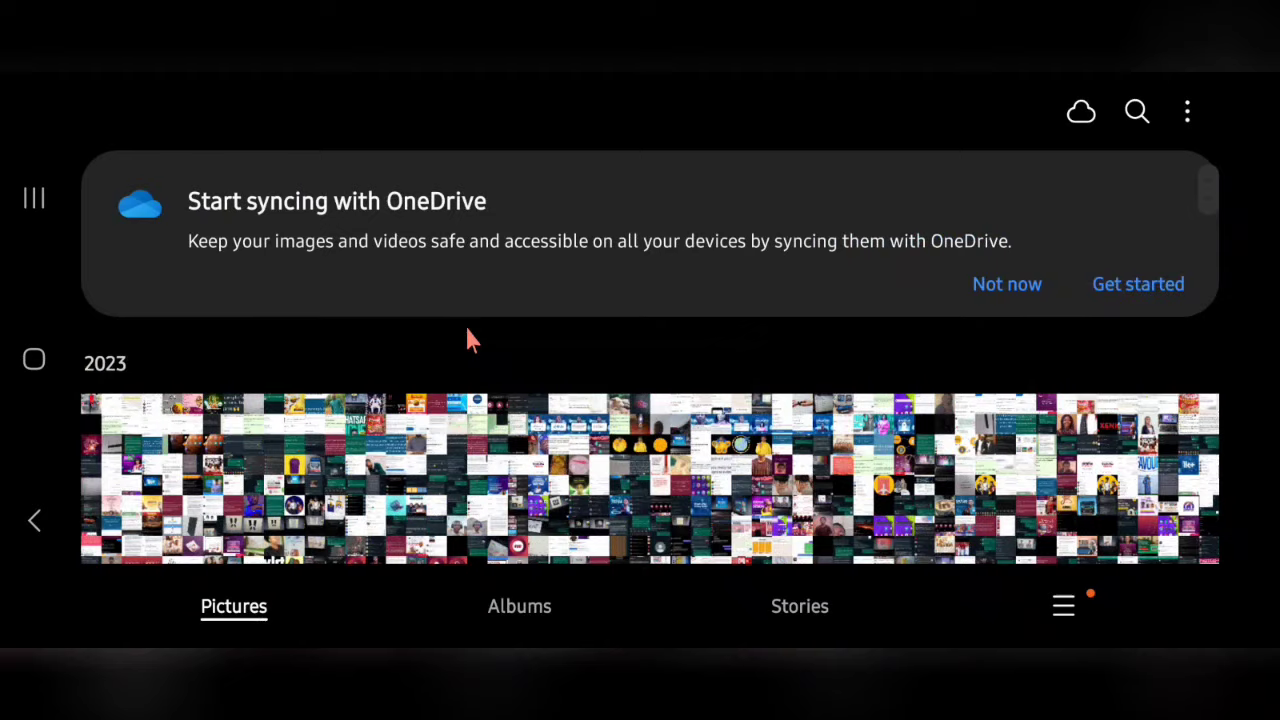
pyautogui.scroll(-5, 470, 337)
pyautogui.scroll(-10, 468, 340)
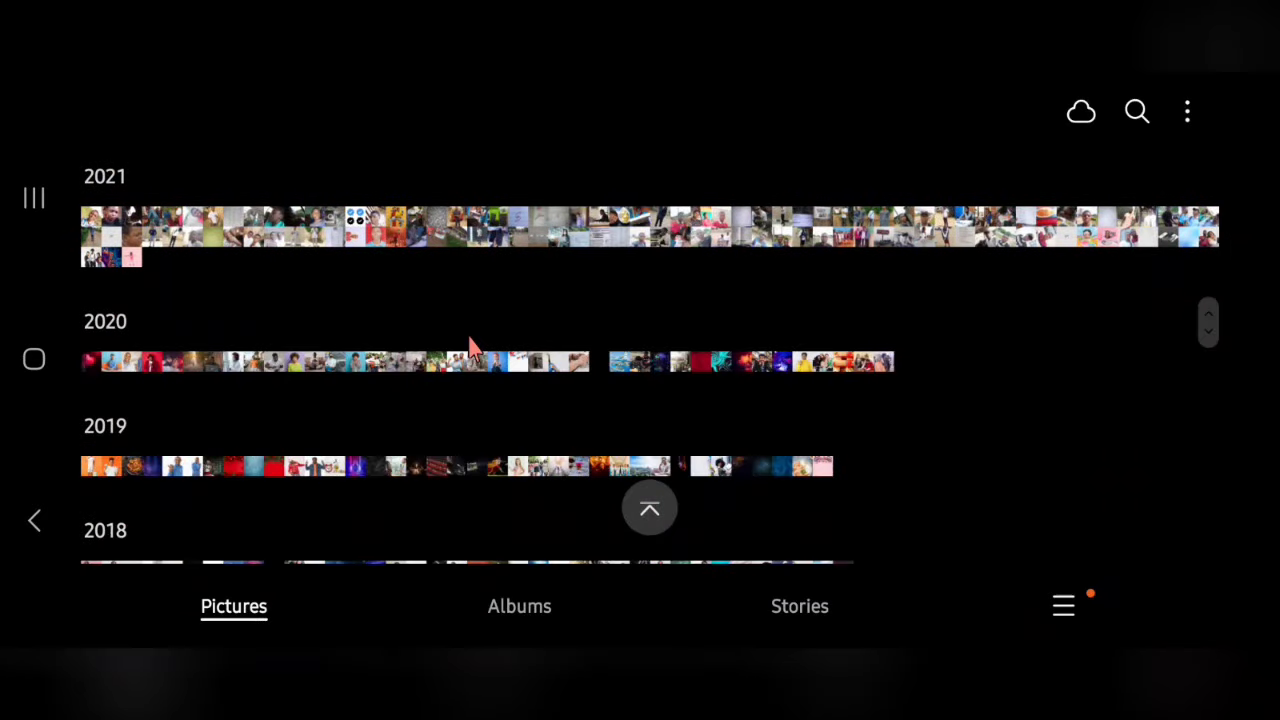
pyautogui.scroll(-2, 474, 347)
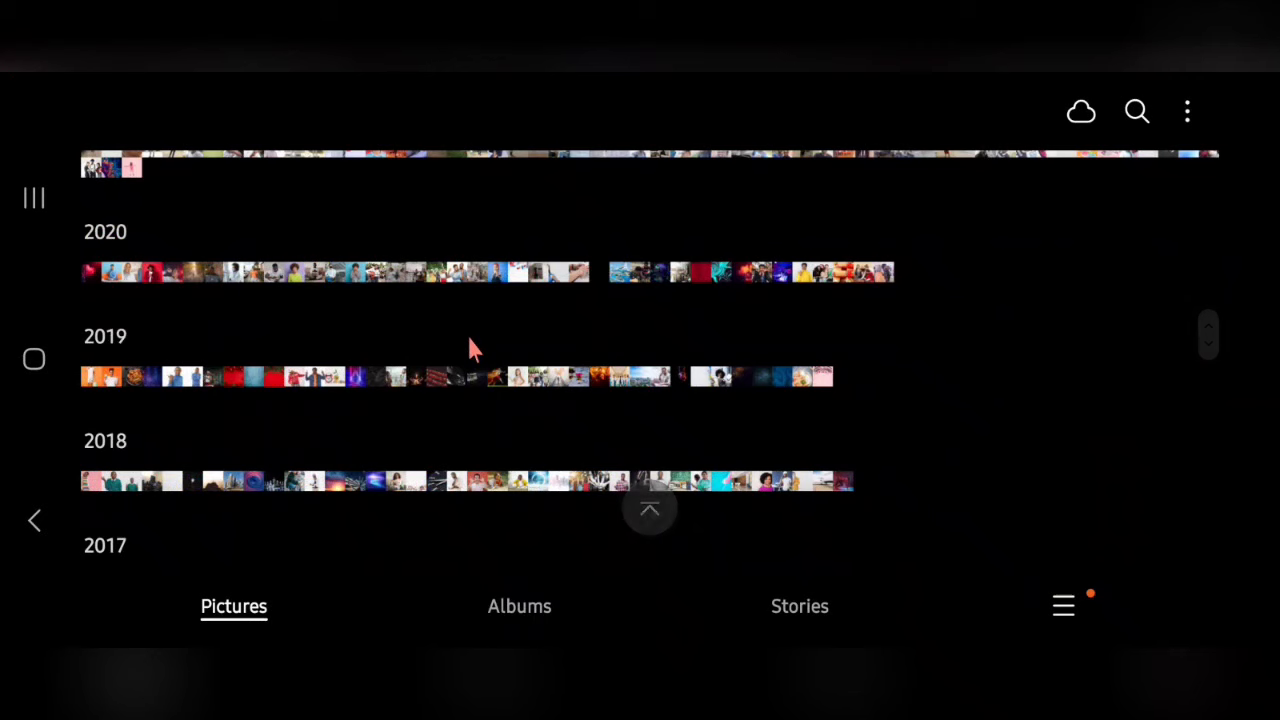
pyautogui.scroll(2, 468, 340)
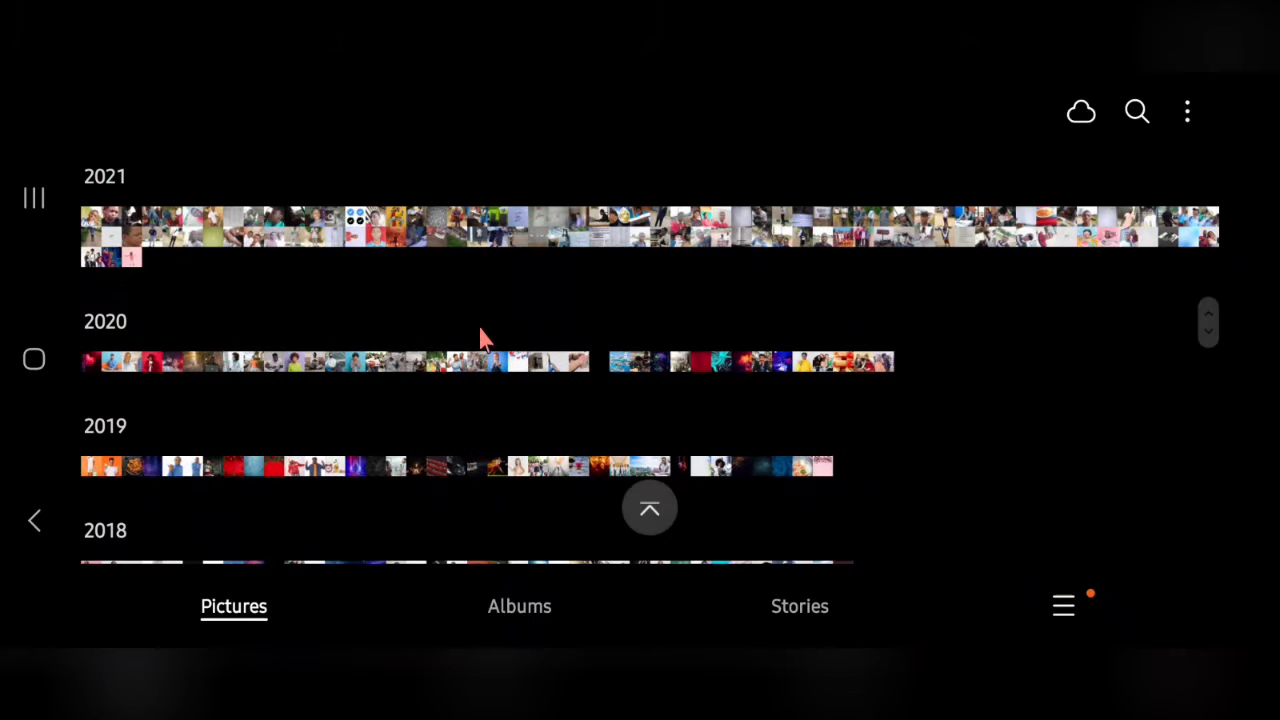
pyautogui.scroll(8, 480, 338)
pyautogui.scroll(-4, 481, 338)
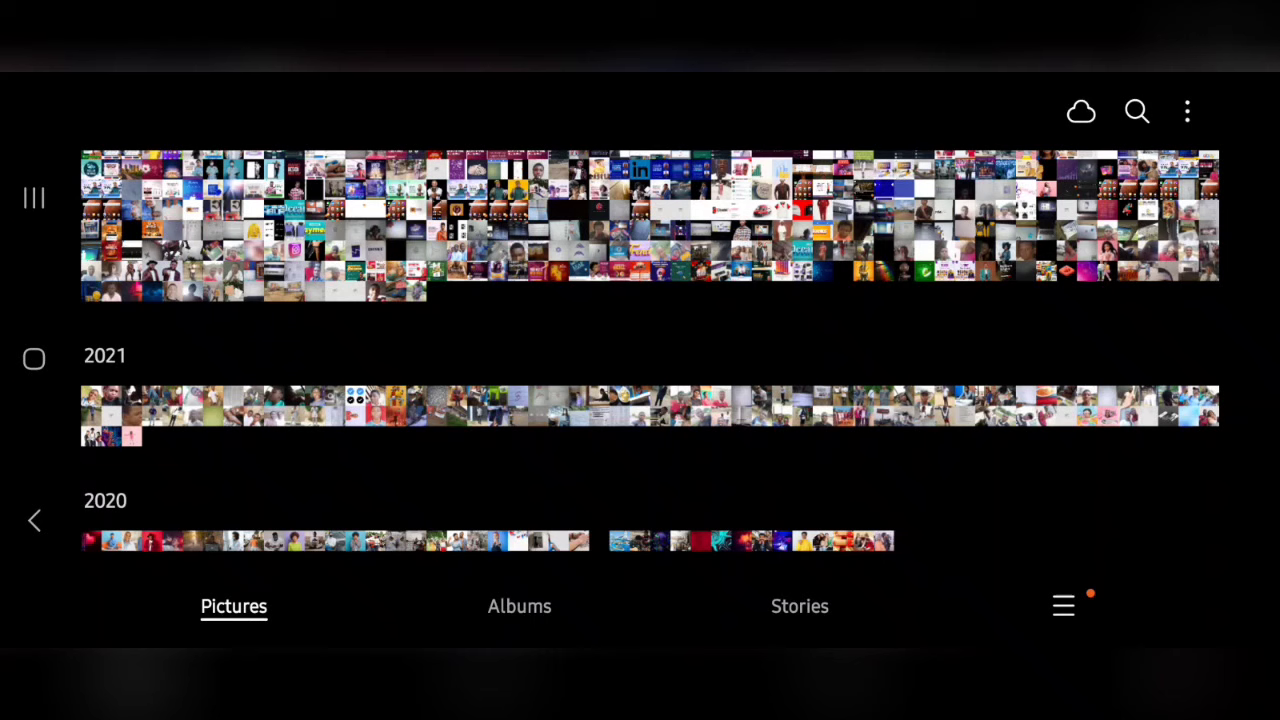
# Close all recently used apps, then launch Drive from the home screen's Google folder
pyautogui.click(34, 197)
pyautogui.scroll(-10, 640, 360)
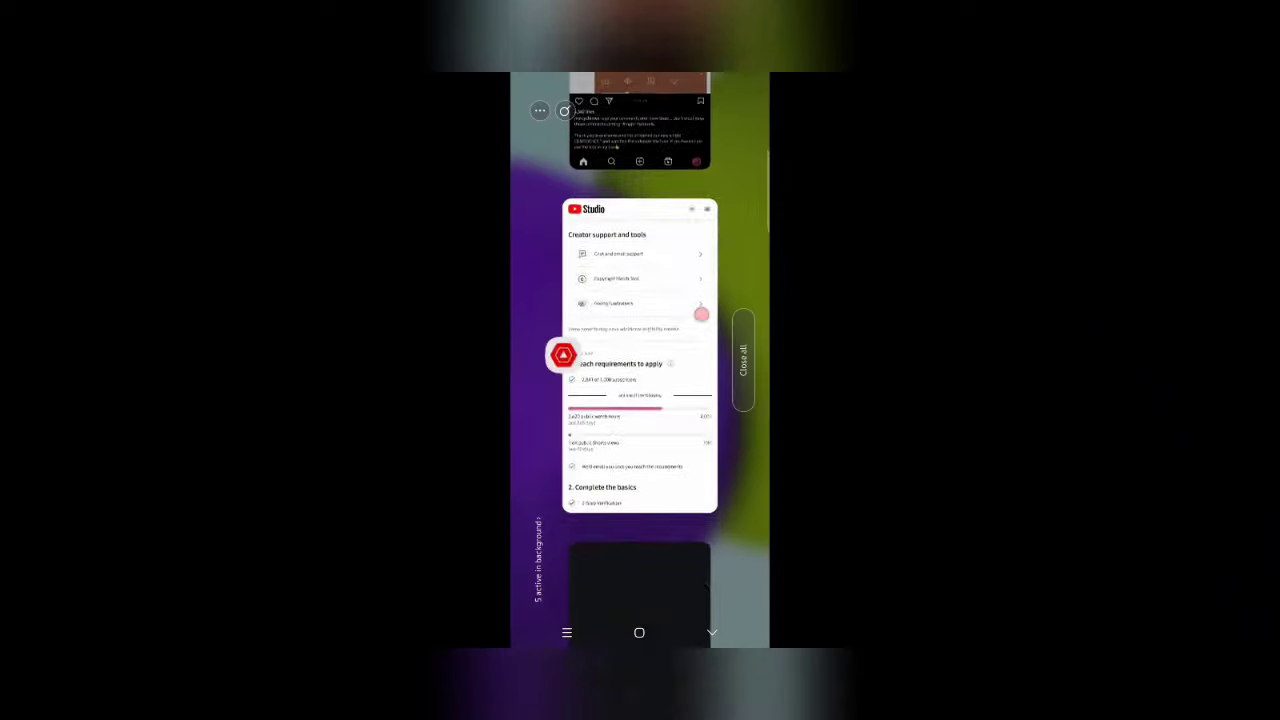
pyautogui.scroll(5, 640, 360)
pyautogui.click(743, 360)
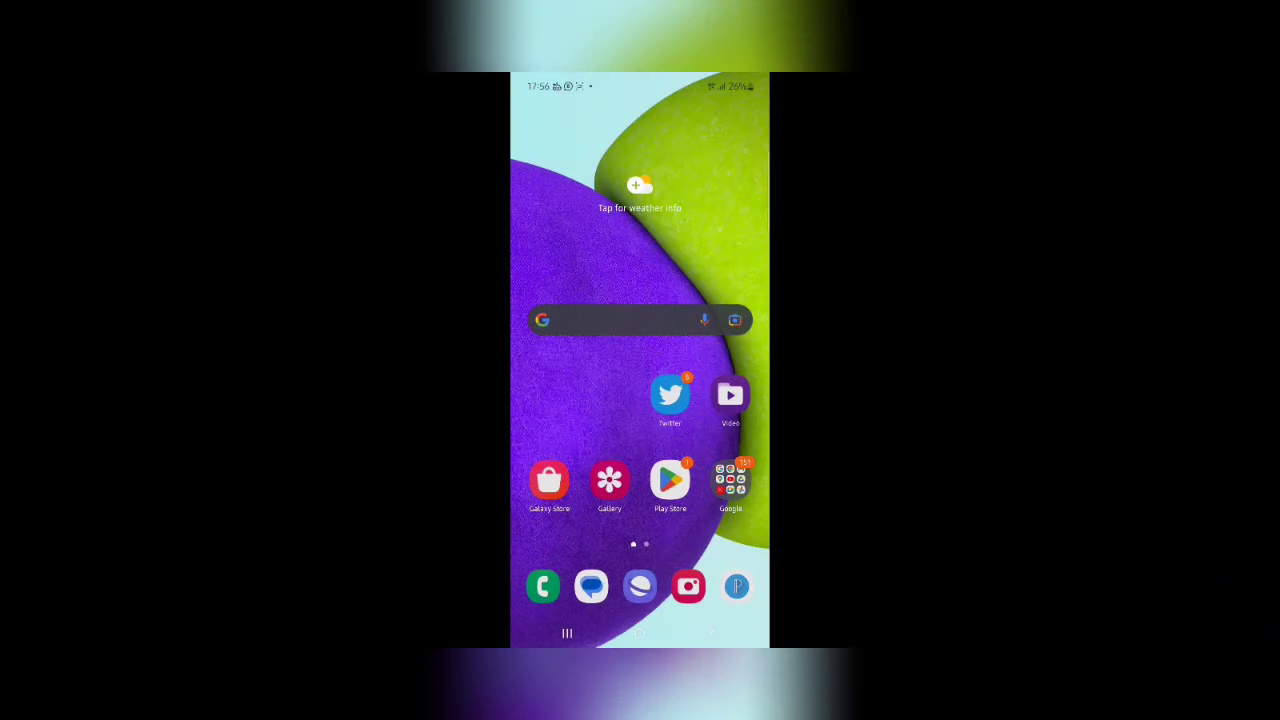
pyautogui.click(730, 482)
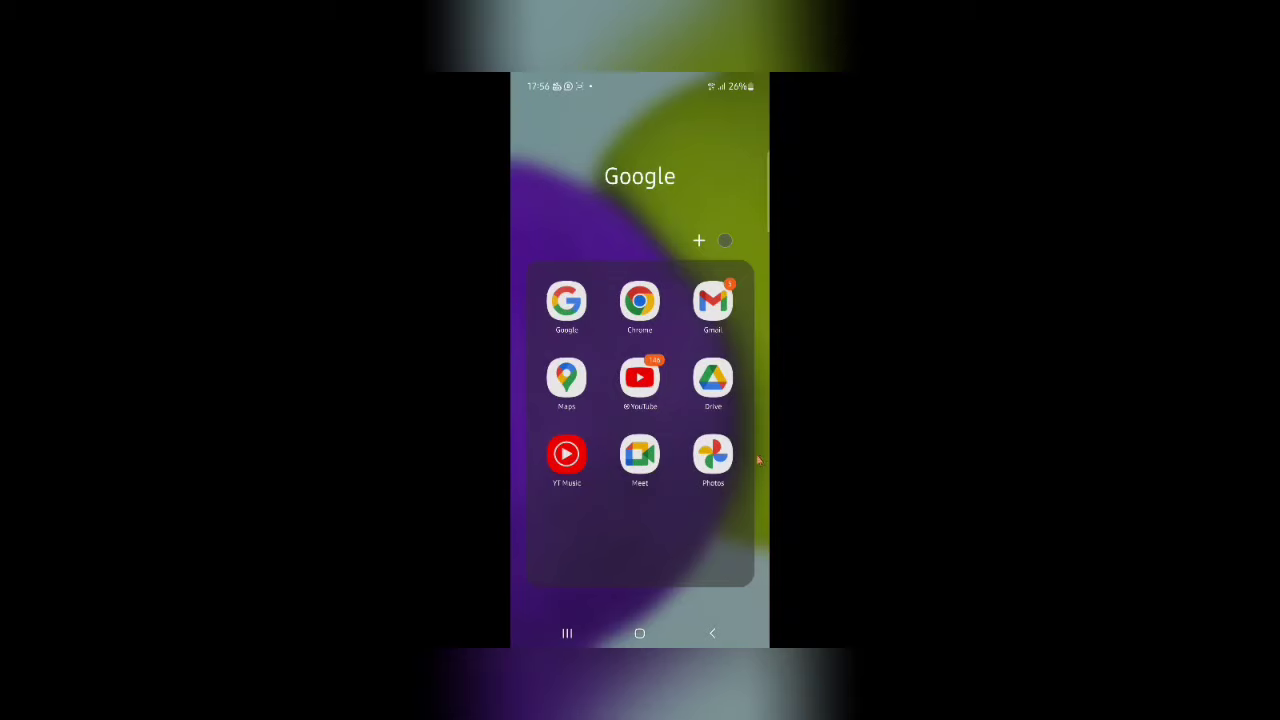
pyautogui.click(713, 378)
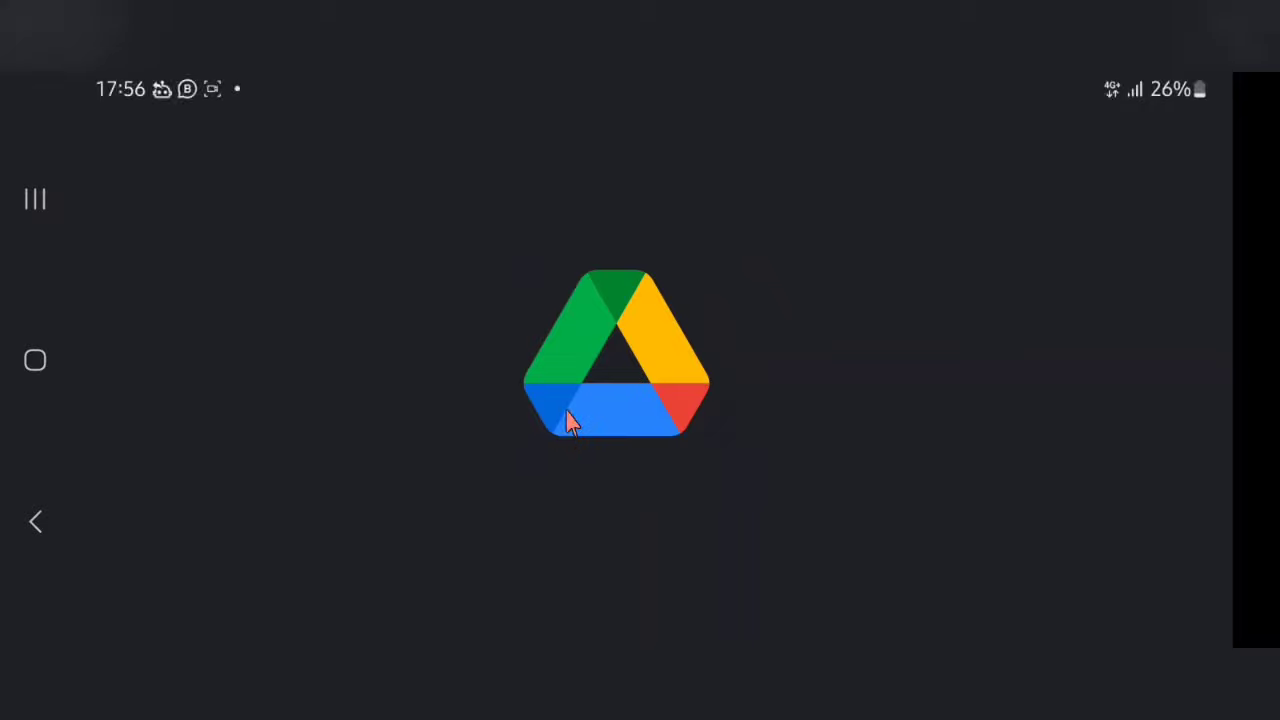
# Pull down the full quick settings panel, then dismiss it to return to Drive
pyautogui.moveTo(1100, 254); pyautogui.dragTo(1100, 450)
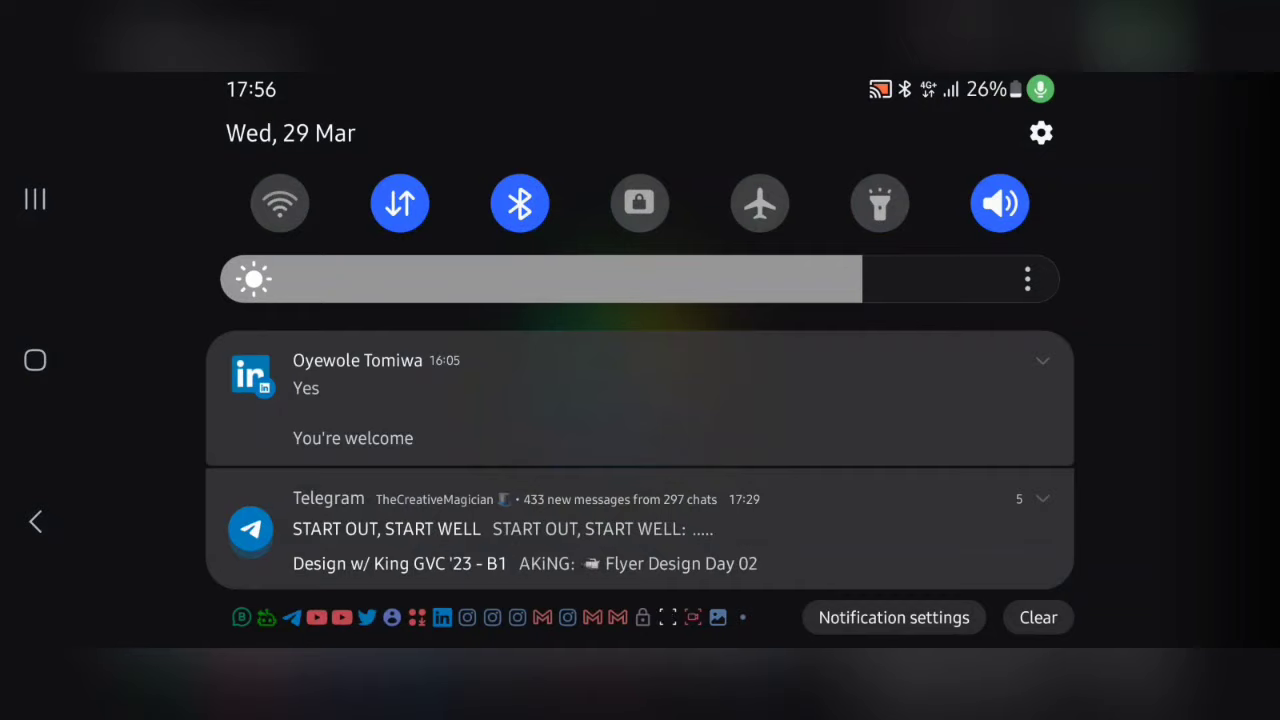
pyautogui.moveTo(777, 370); pyautogui.dragTo(777, 560)
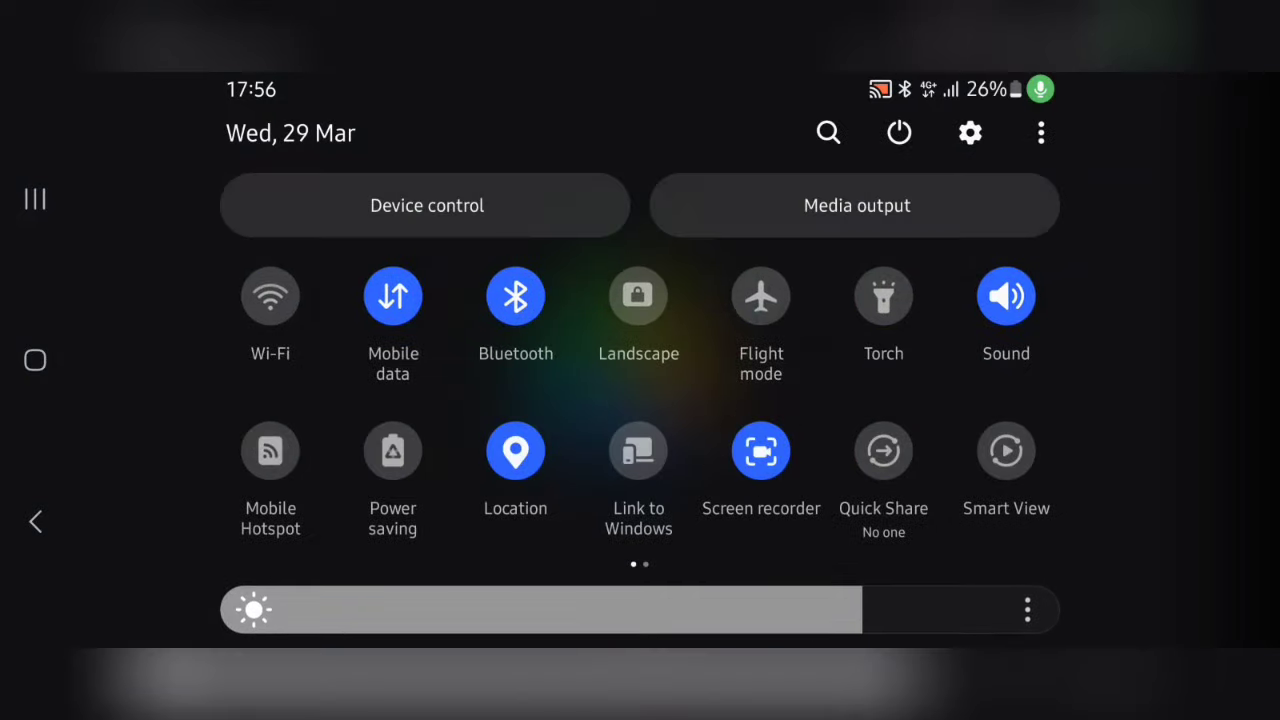
pyautogui.moveTo(1006, 560); pyautogui.dragTo(963, 150)
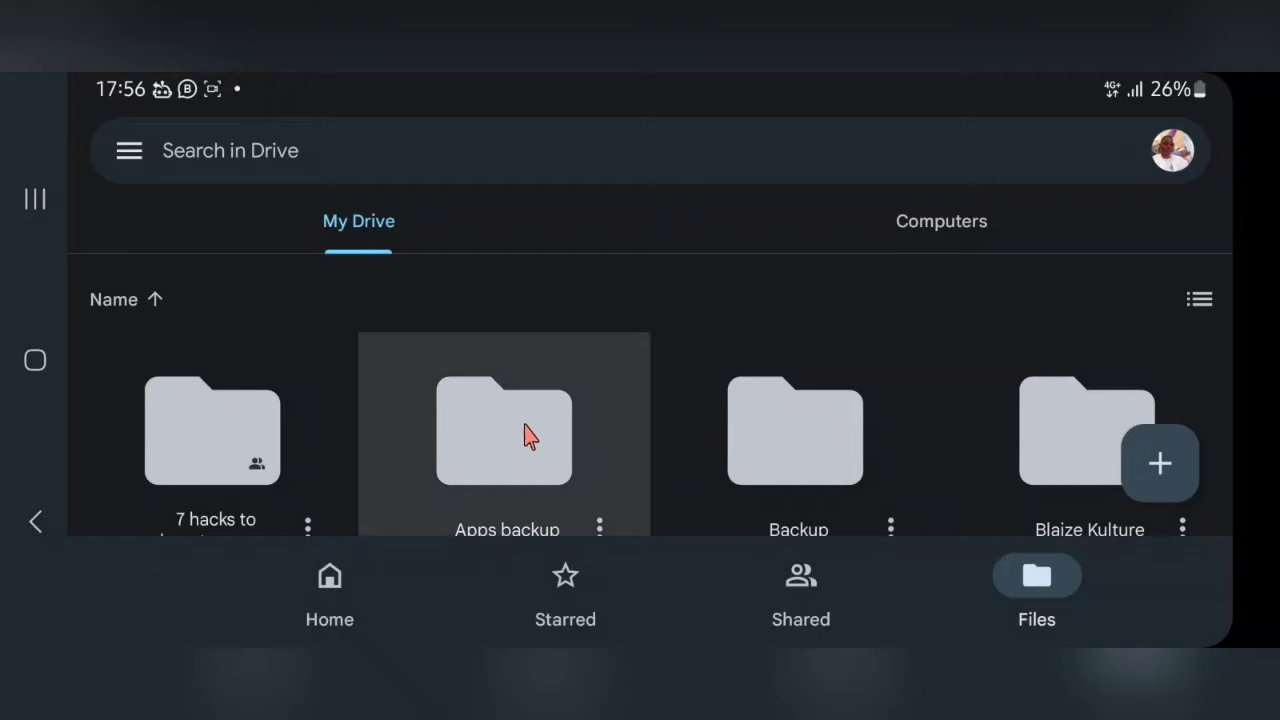
pyautogui.scroll(-3, 598, 385)
pyautogui.scroll(3, 603, 390)
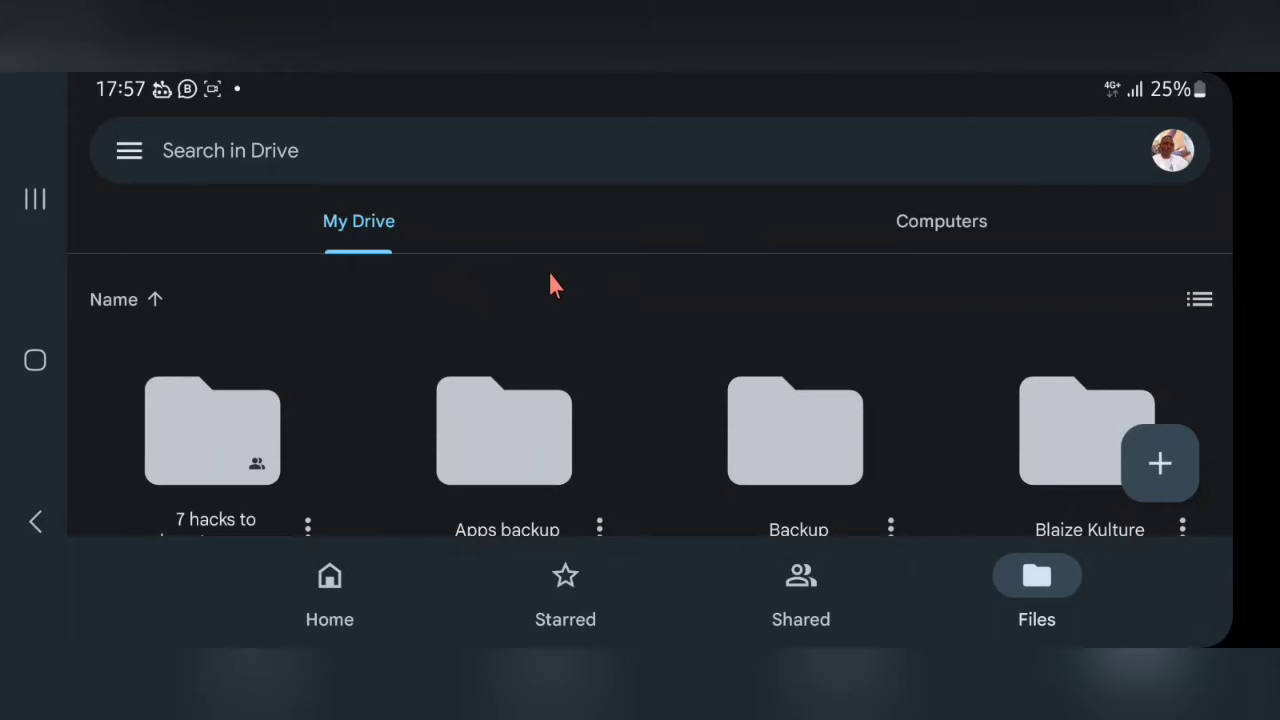
# Check the signed-in Google accounts via the profile avatar, then close the account list
pyautogui.click(1172, 152)
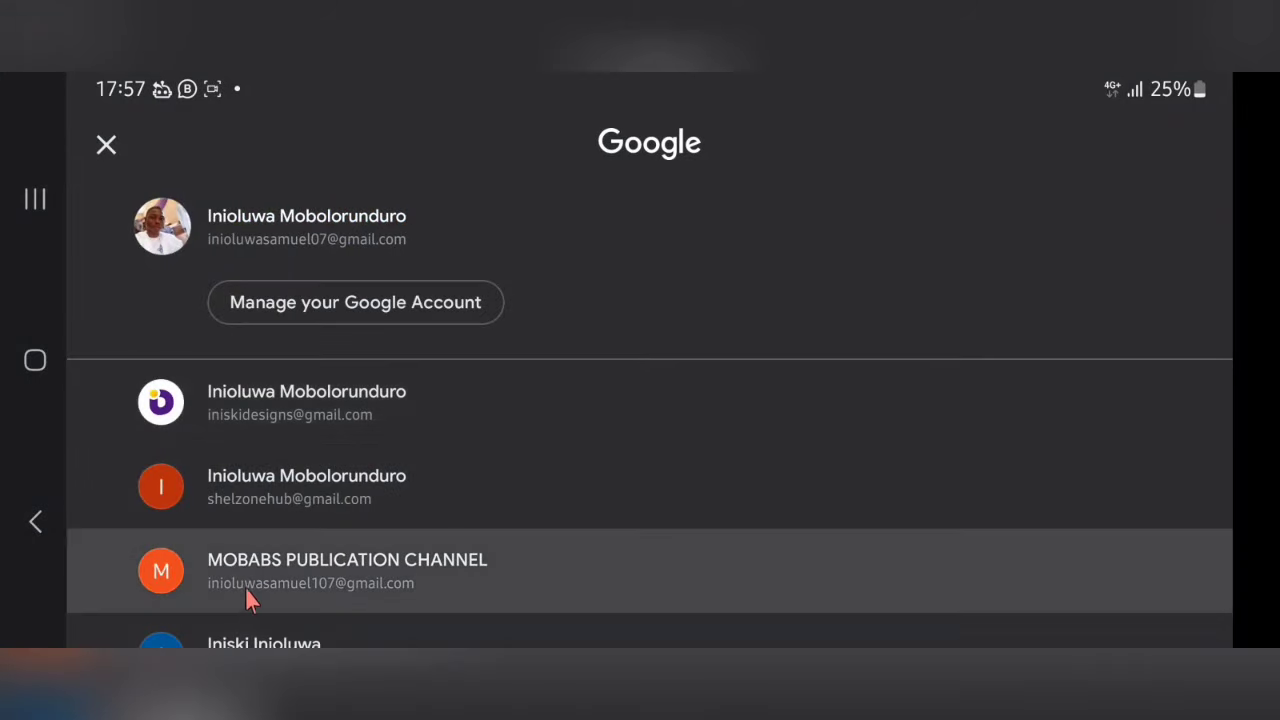
pyautogui.scroll(-3, 250, 597)
pyautogui.scroll(3, 300, 545)
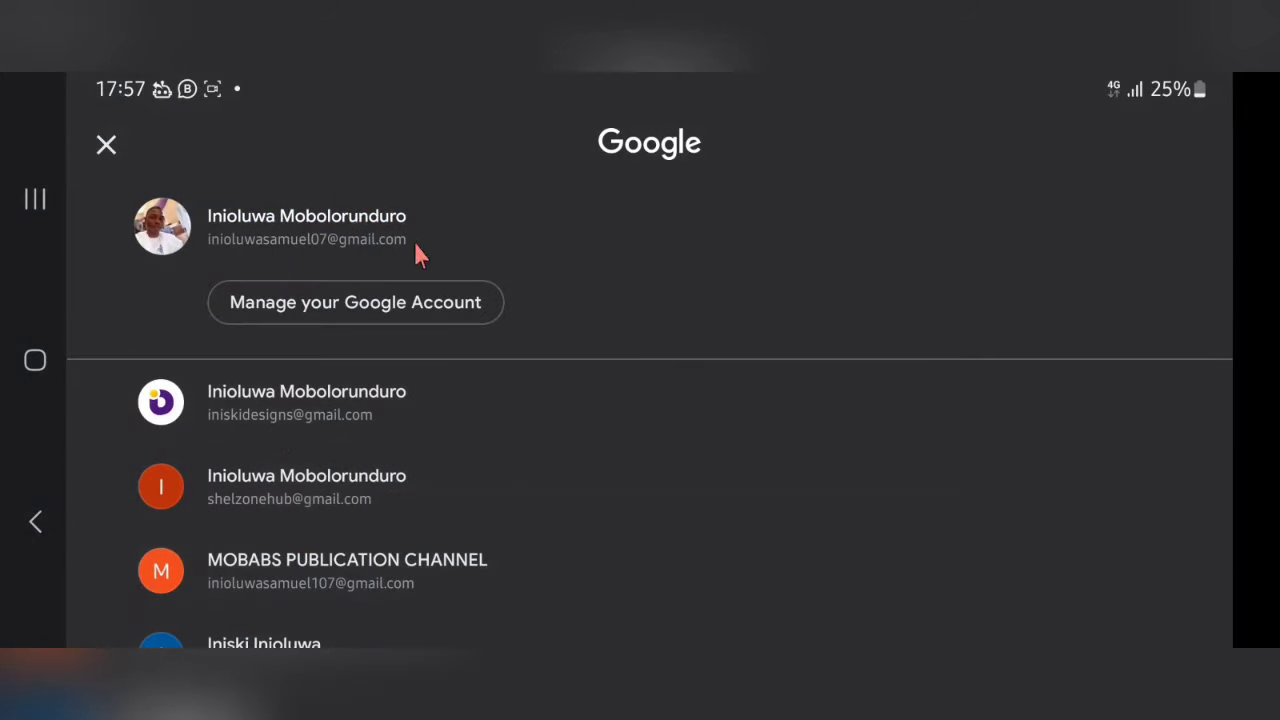
pyautogui.click(106, 146)
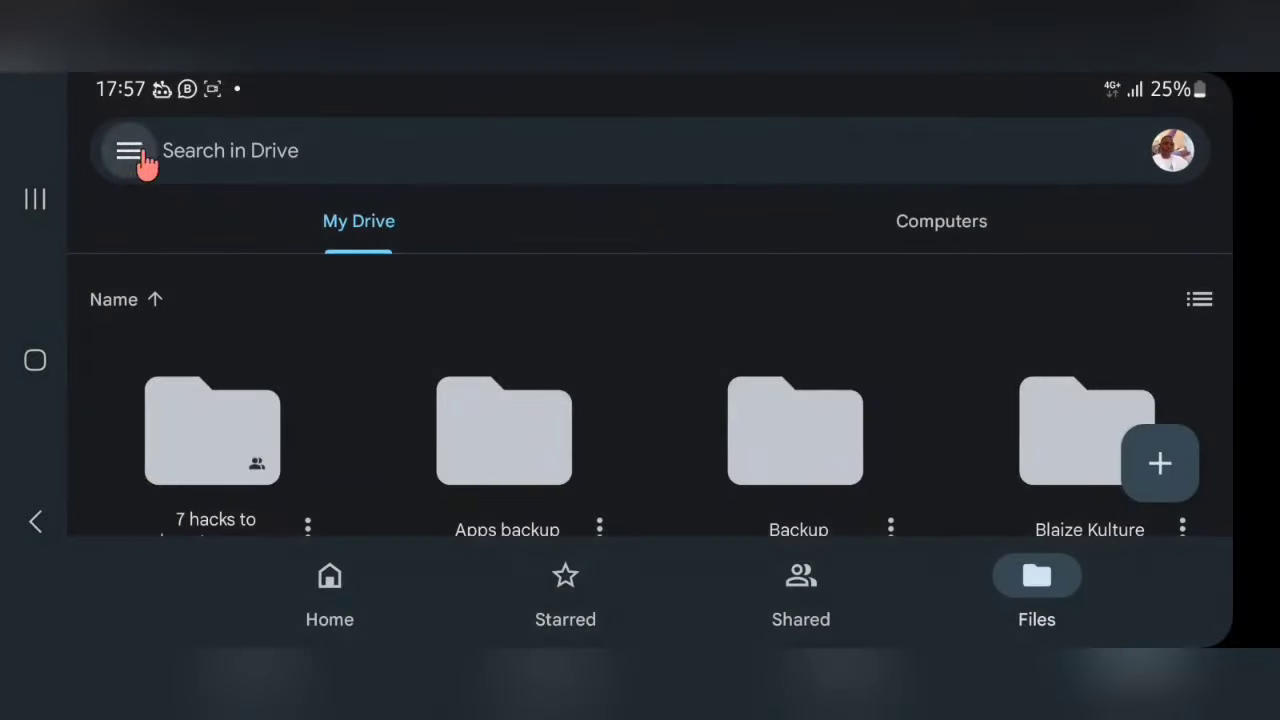
pyautogui.scroll(-5, 707, 369)
# Open the Port folio folder, browse its design subfolders, and enter Youtube thumbnail designs
pyautogui.scroll(-10, 535, 432)
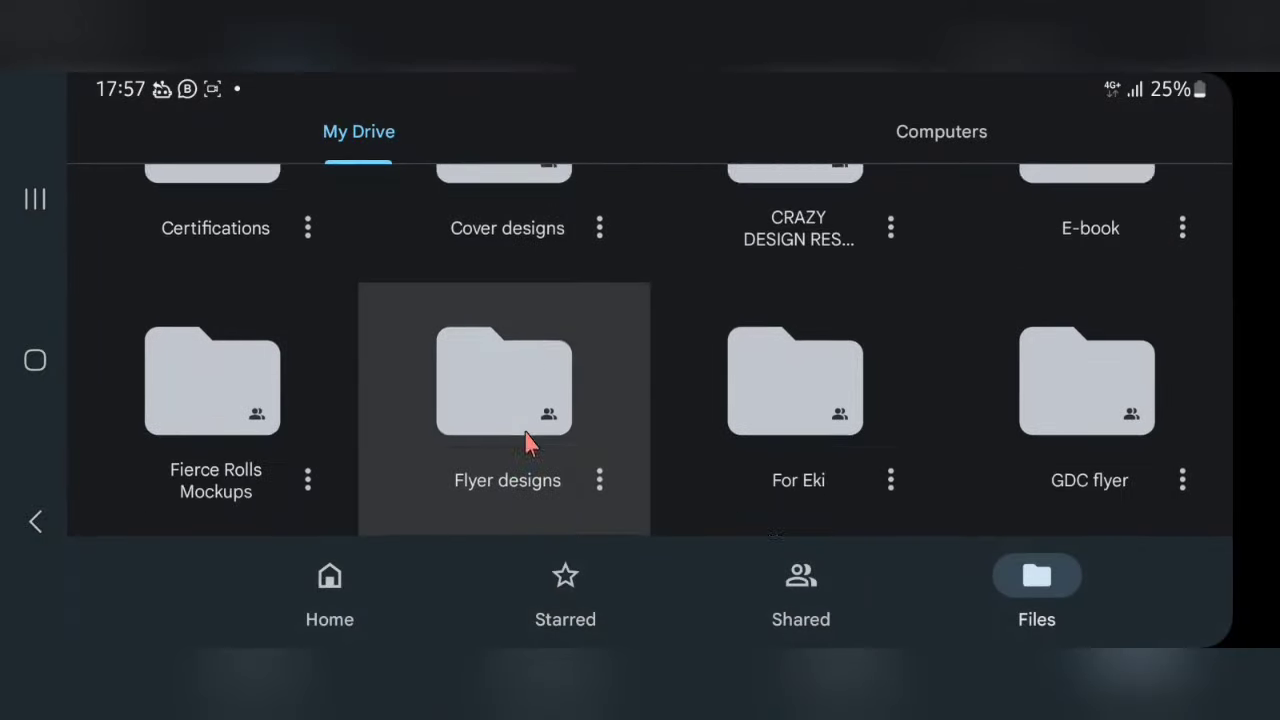
pyautogui.scroll(3, 526, 437)
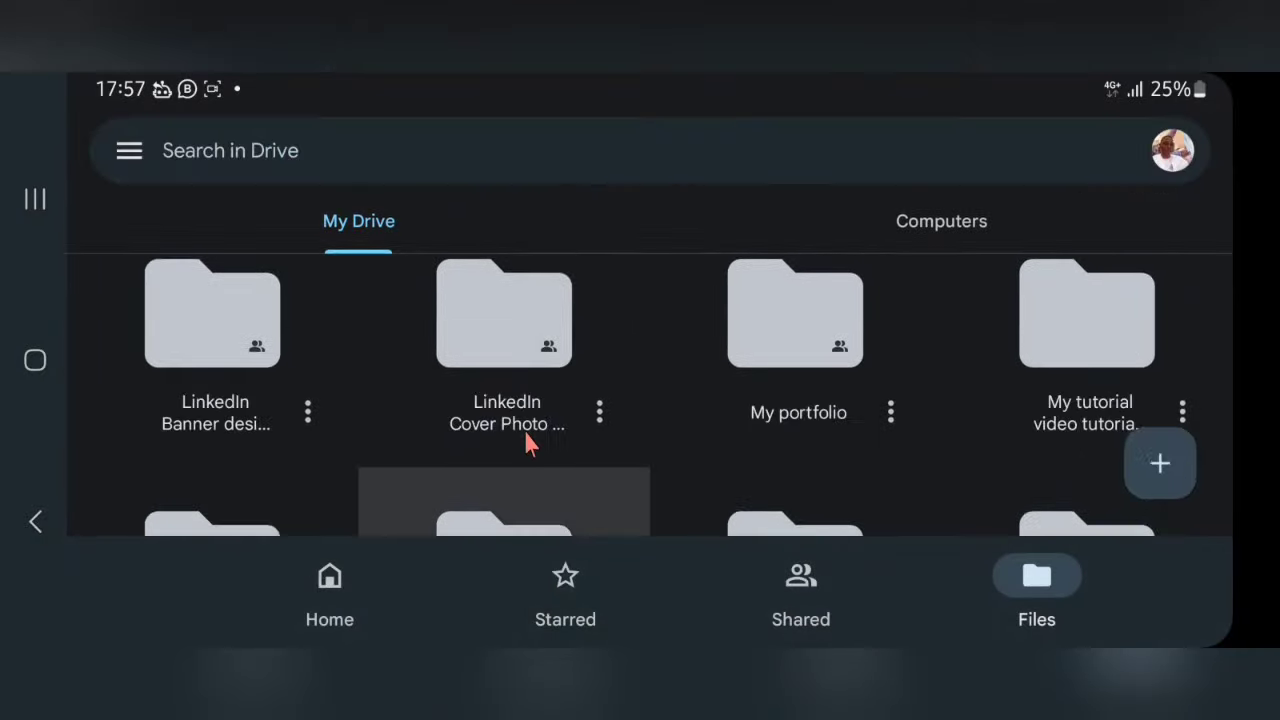
pyautogui.scroll(-2, 526, 437)
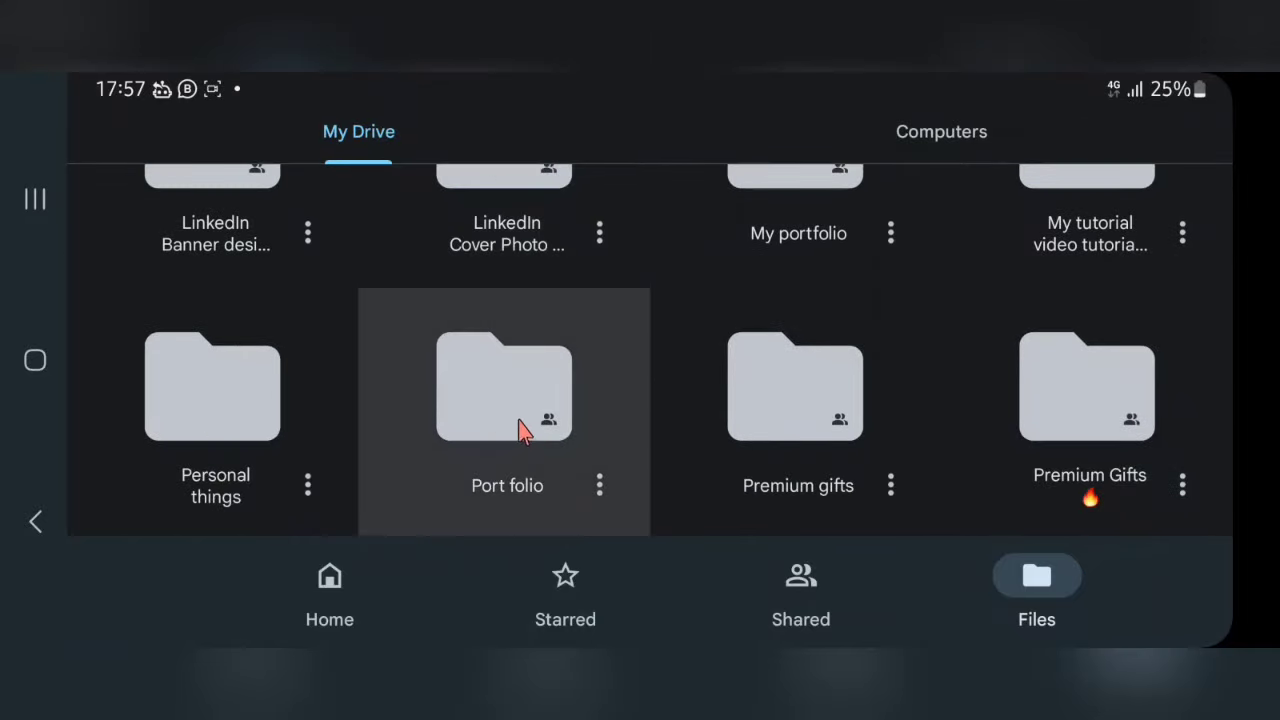
pyautogui.click(507, 426)
pyautogui.scroll(-3, 507, 416)
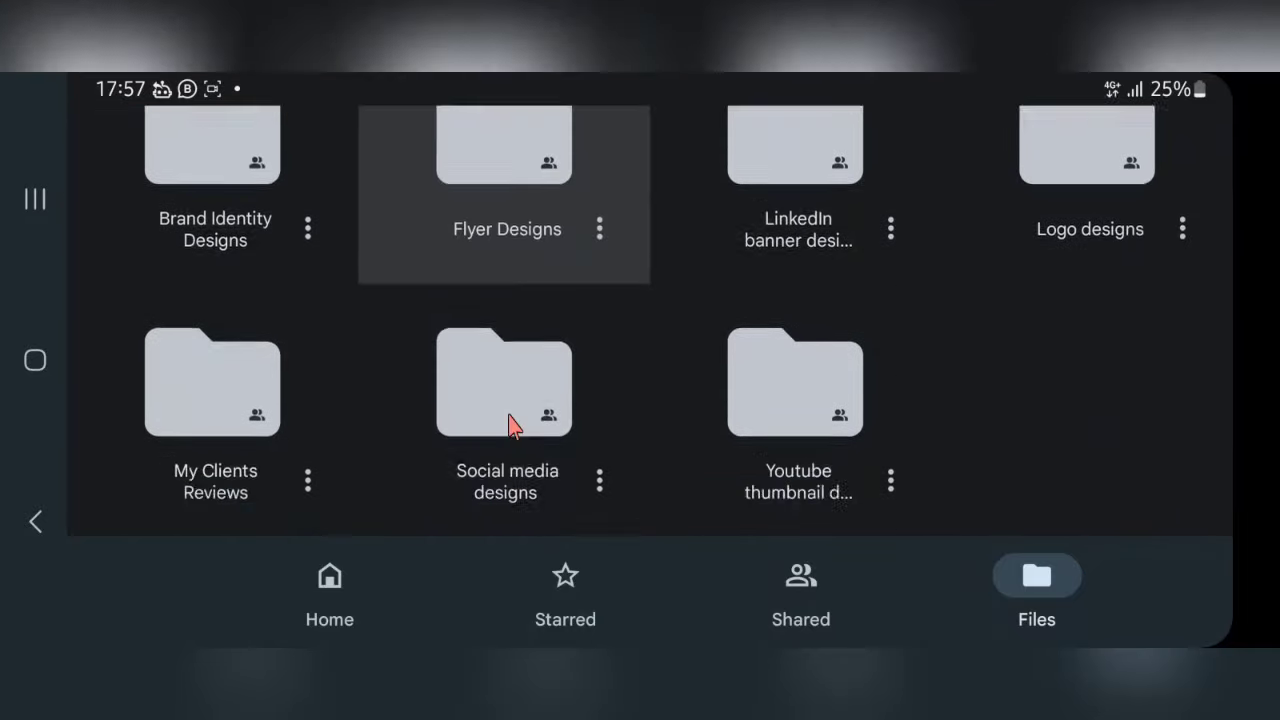
pyautogui.scroll(2, 507, 414)
pyautogui.scroll(-2, 507, 412)
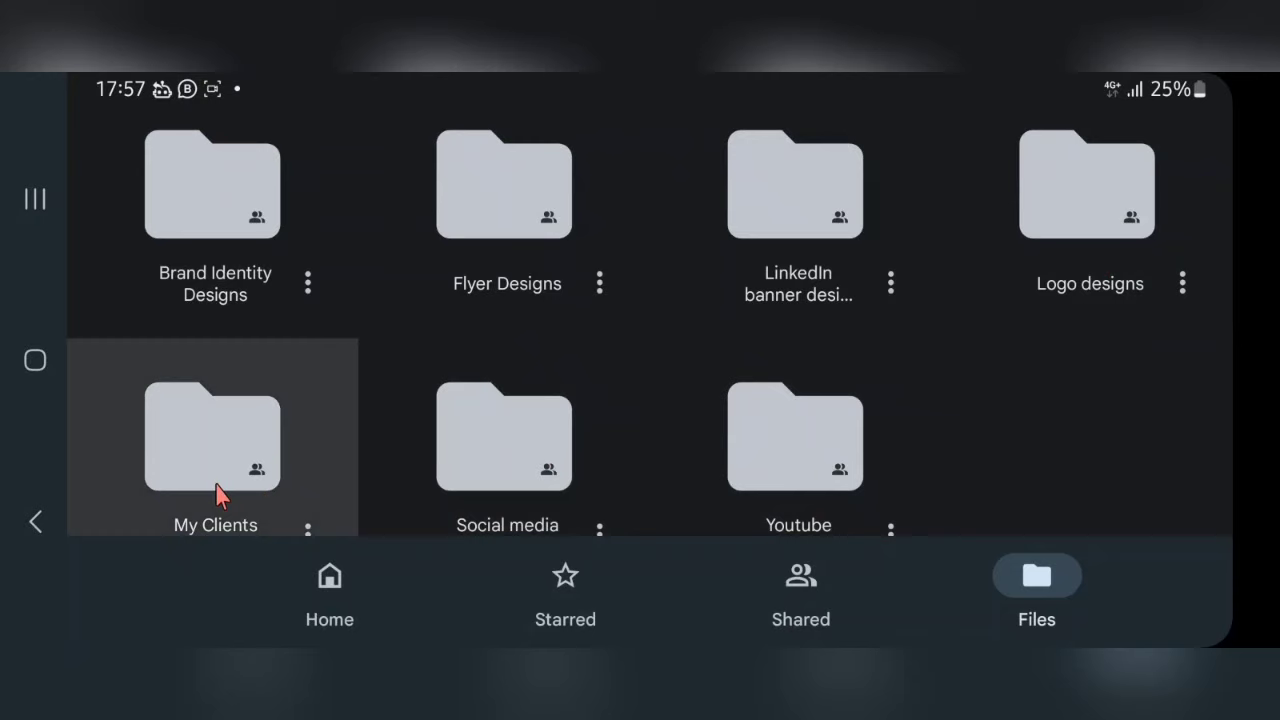
pyautogui.moveTo(217, 491); pyautogui.dragTo(222, 450)
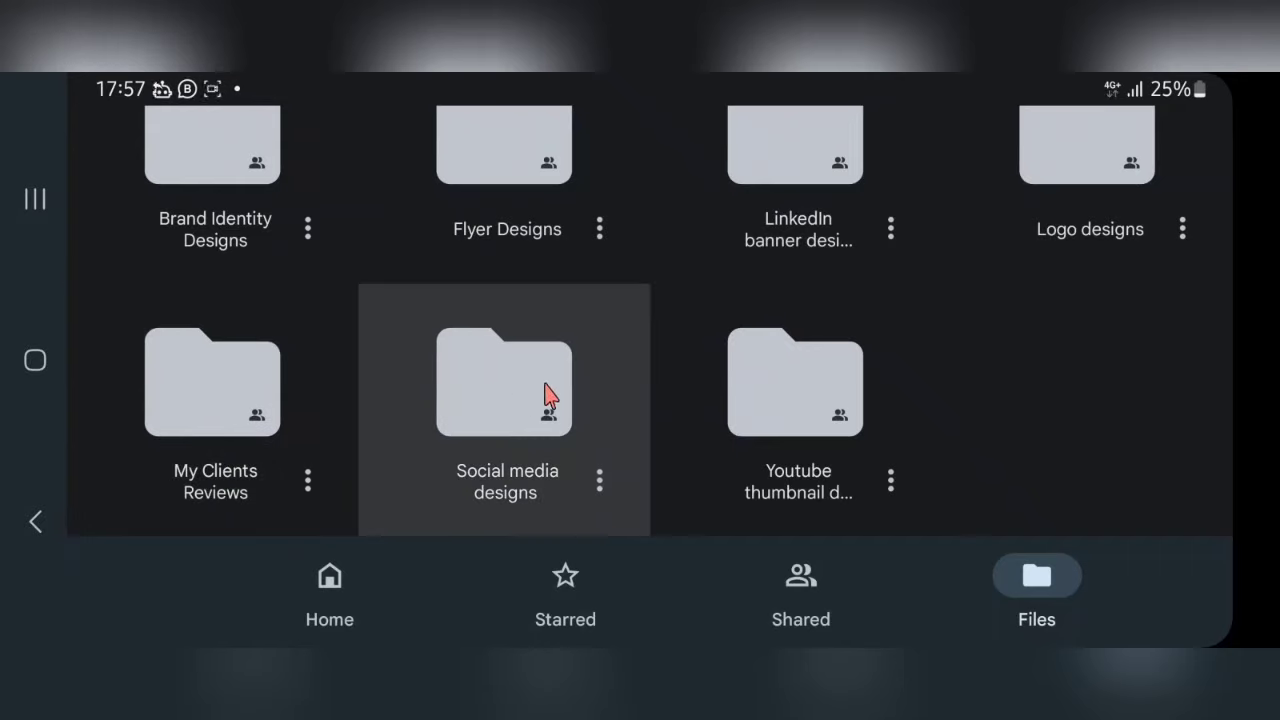
pyautogui.click(818, 406)
# Scroll through the Youtube thumbnail design images, then return to the Port folio subfolder grid
pyautogui.scroll(-1, 462, 324)
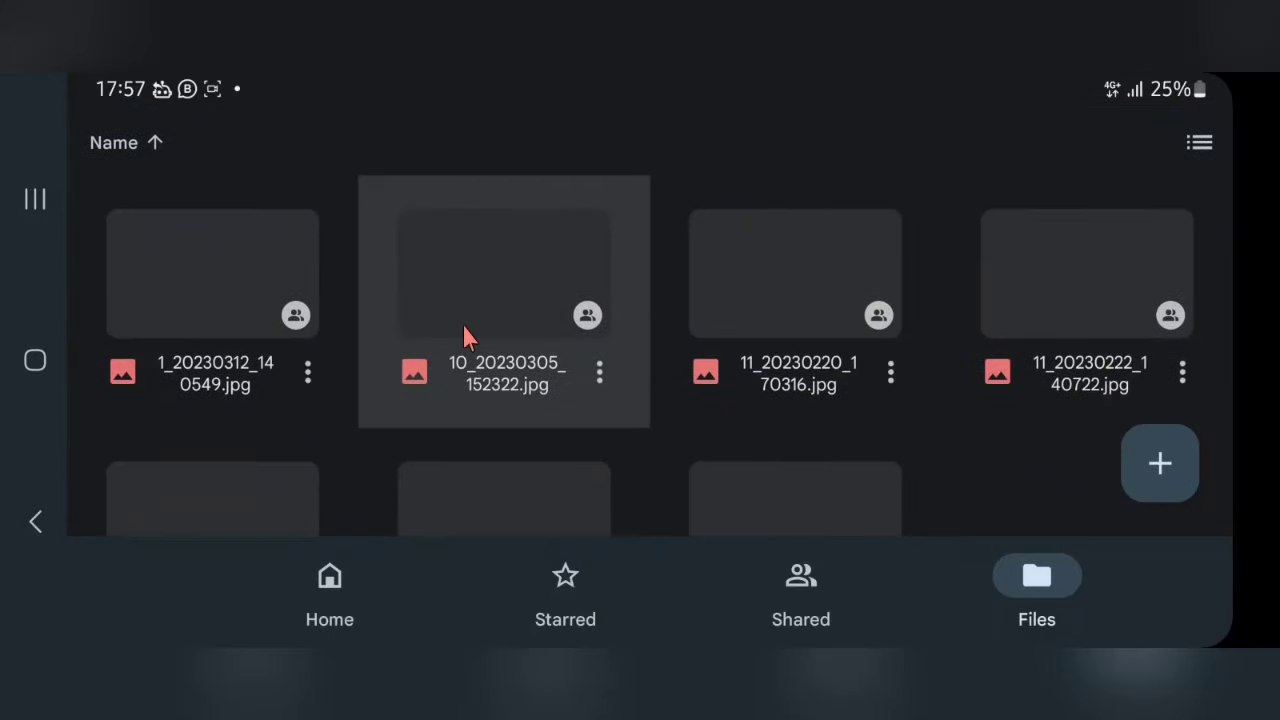
pyautogui.scroll(1, 462, 324)
pyautogui.scroll(-2, 462, 324)
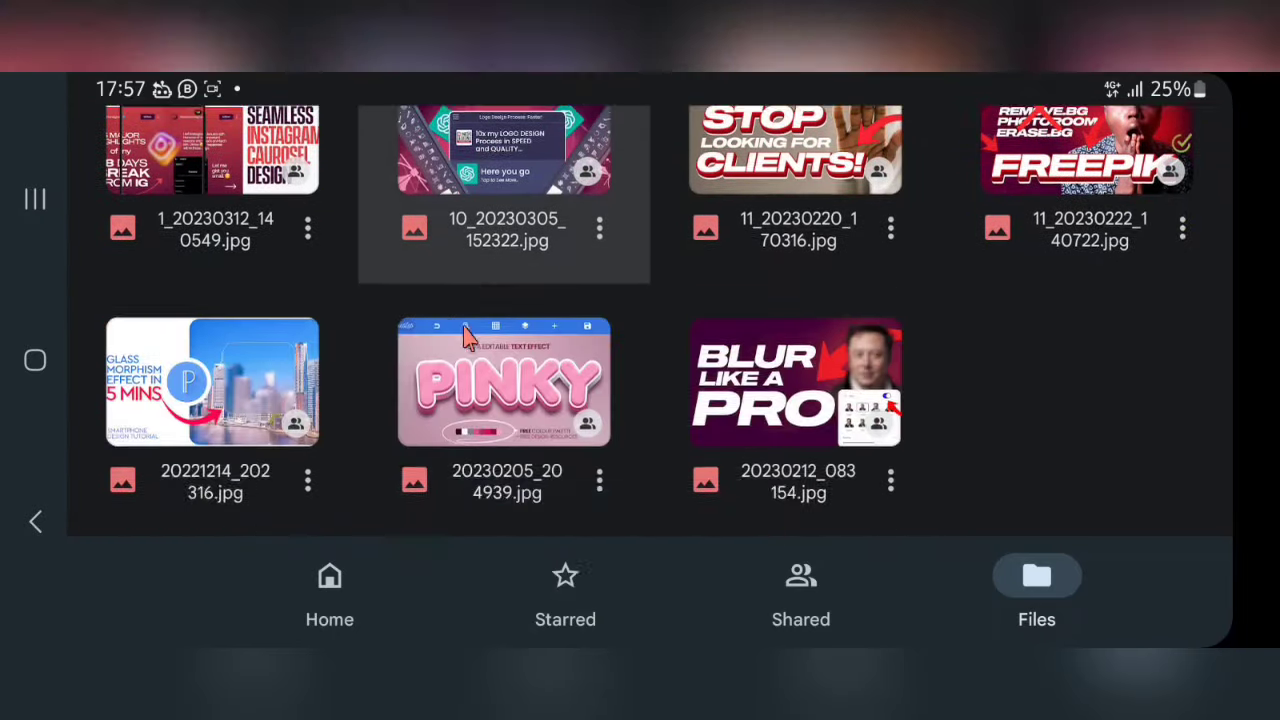
pyautogui.scroll(2, 462, 324)
pyautogui.click(107, 170)
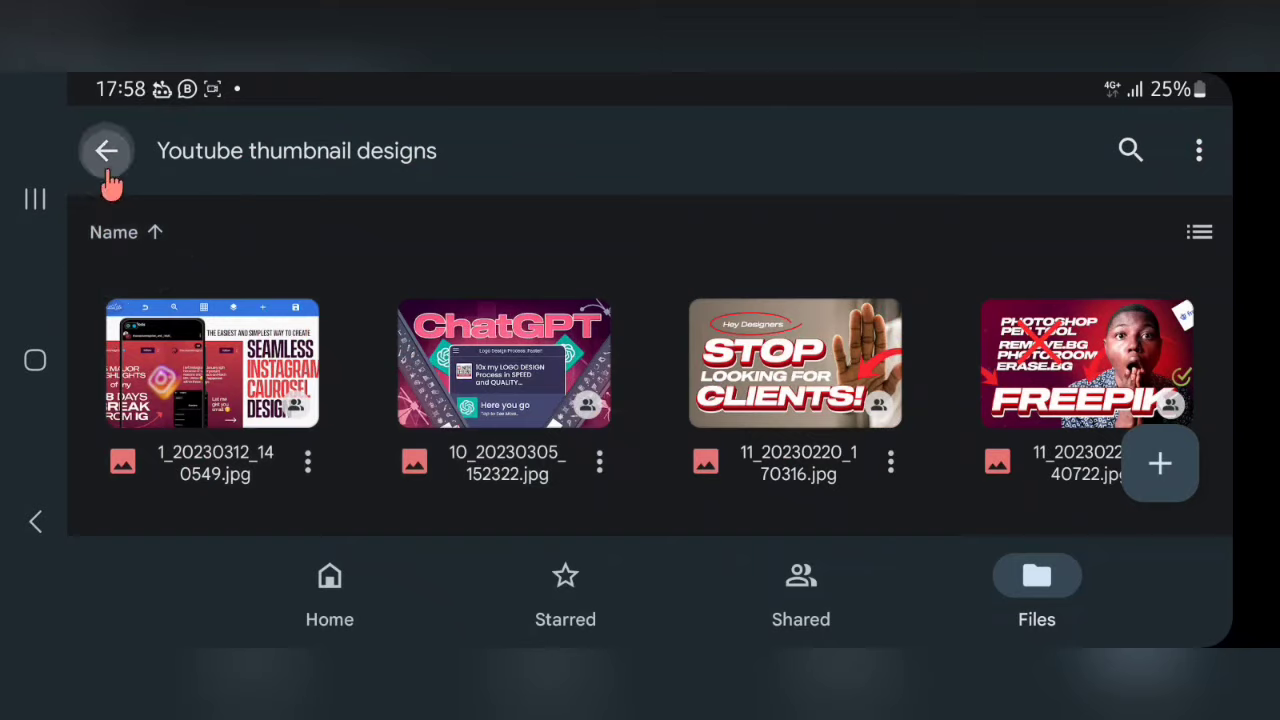
pyautogui.scroll(1, 461, 331)
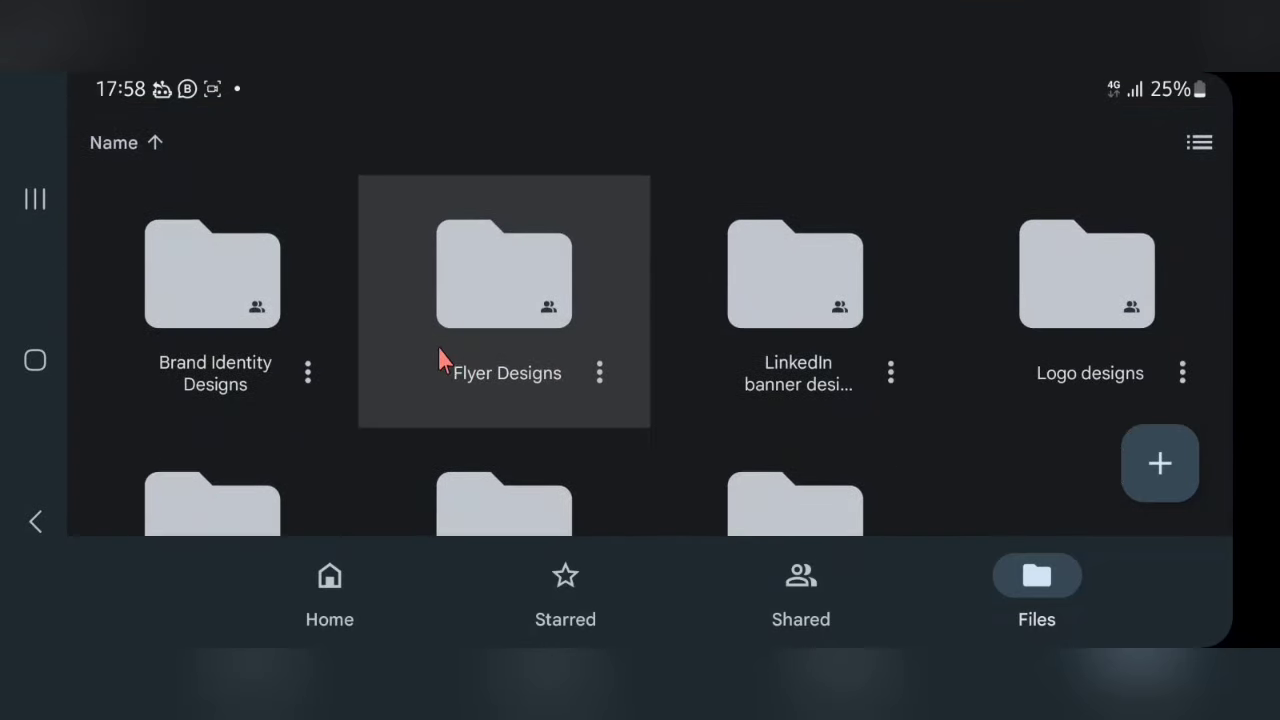
pyautogui.scroll(-1, 437, 347)
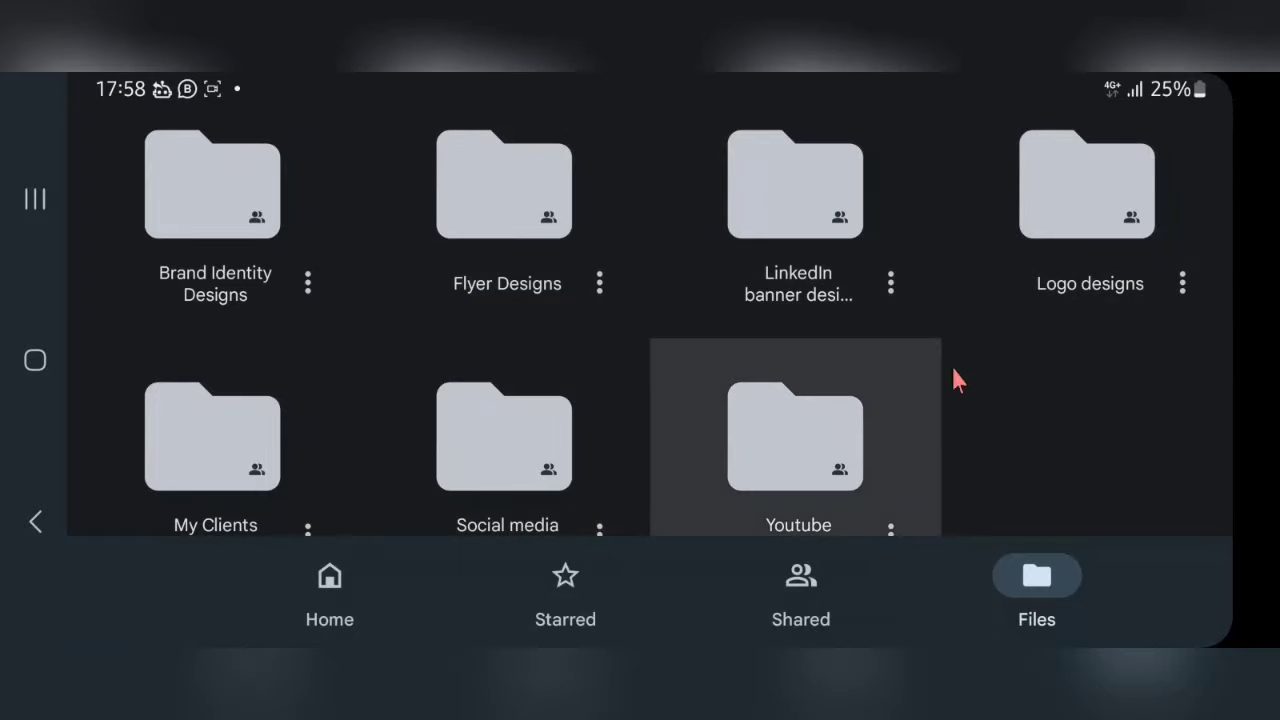
# Open Social media designs and scroll through brand folders like Automobile, Caregiving and CryptoCurrency Brand 2
pyautogui.click(527, 488)
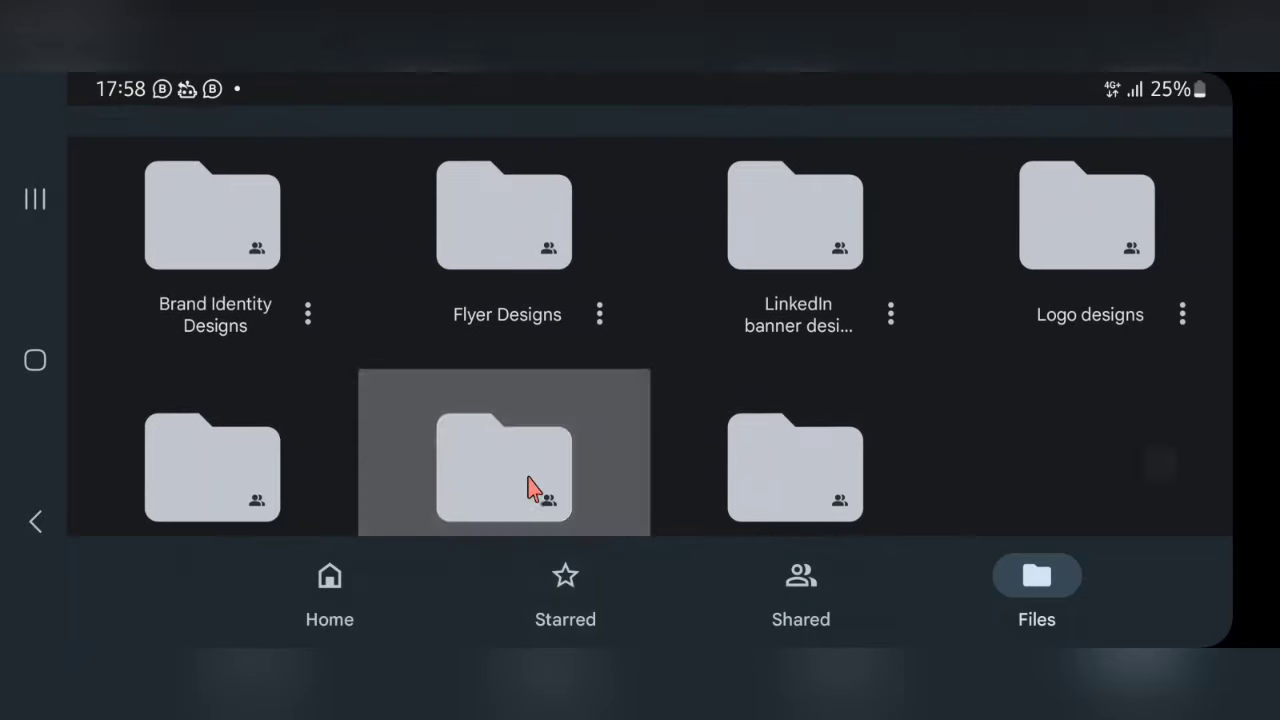
pyautogui.scroll(-3, 557, 429)
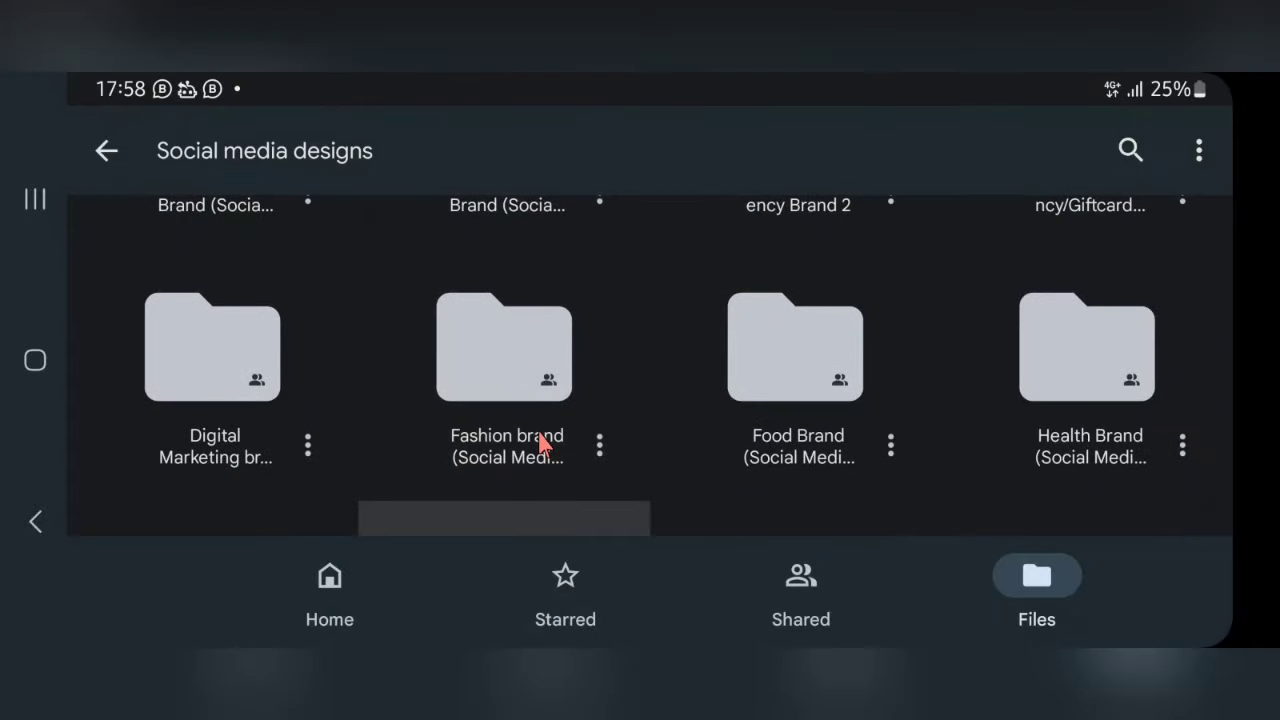
pyautogui.scroll(-5, 540, 447)
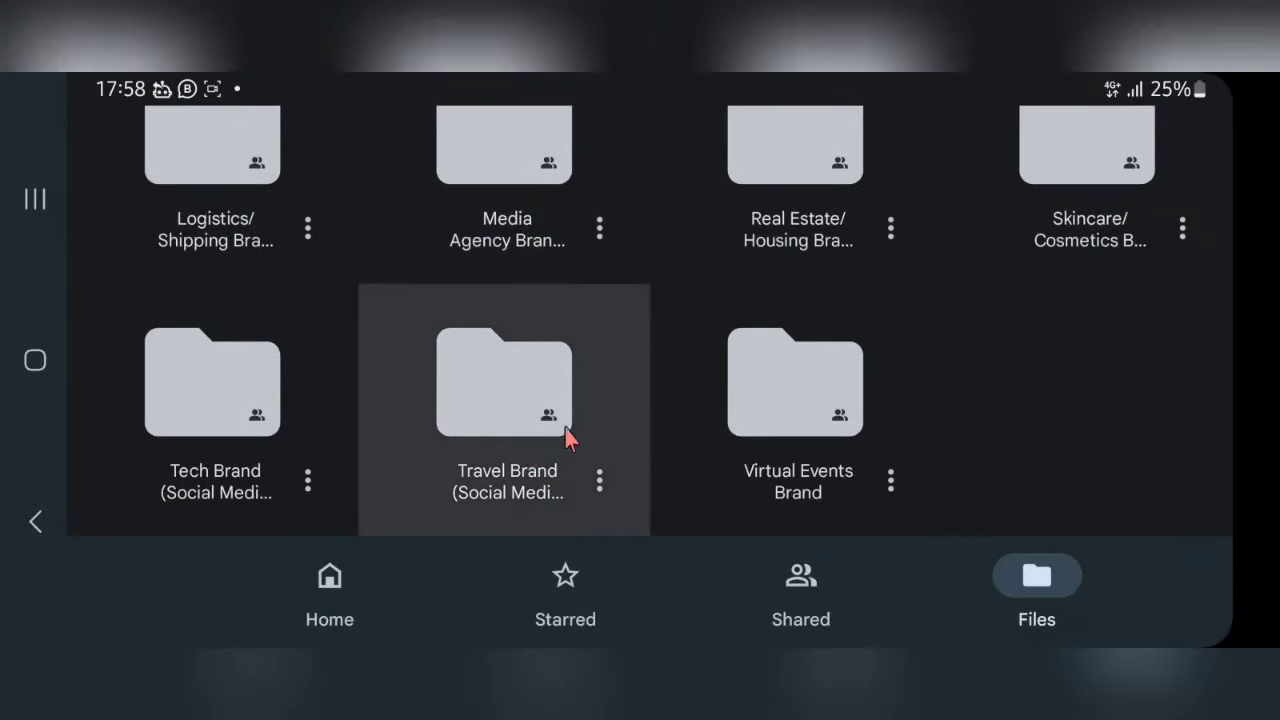
pyautogui.scroll(5, 513, 339)
pyautogui.scroll(1, 377, 304)
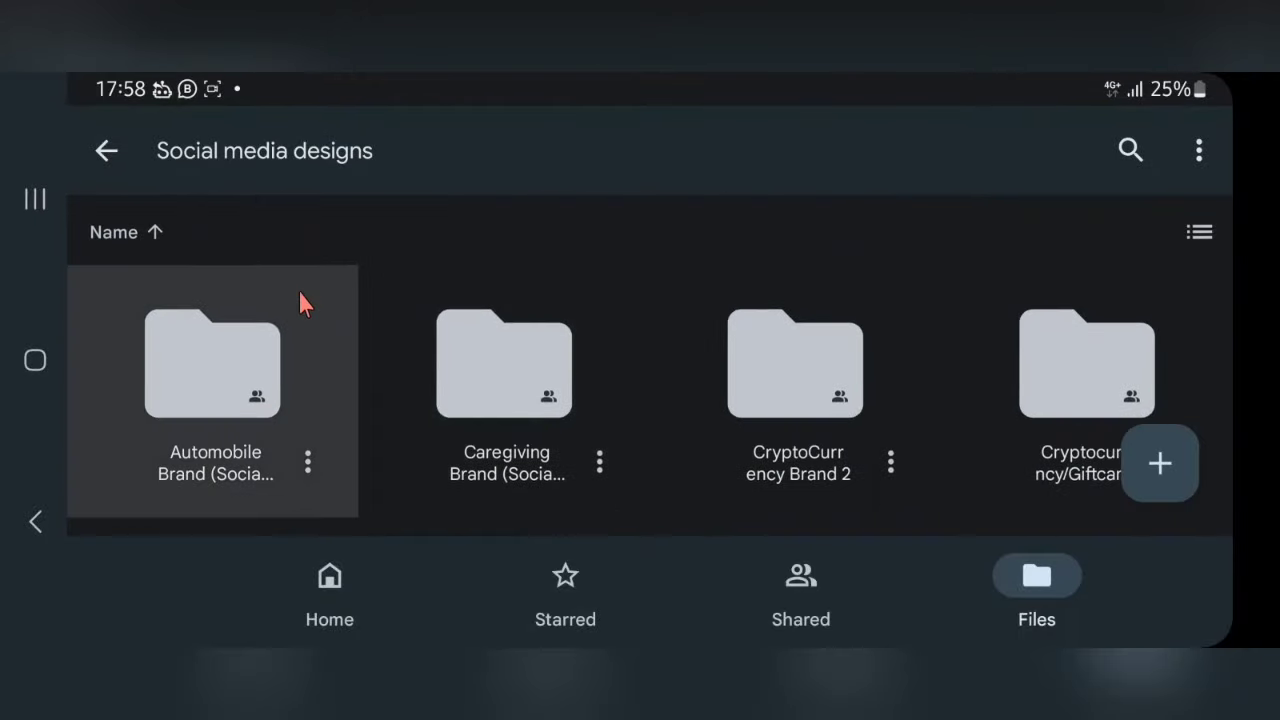
pyautogui.scroll(-5, 866, 277)
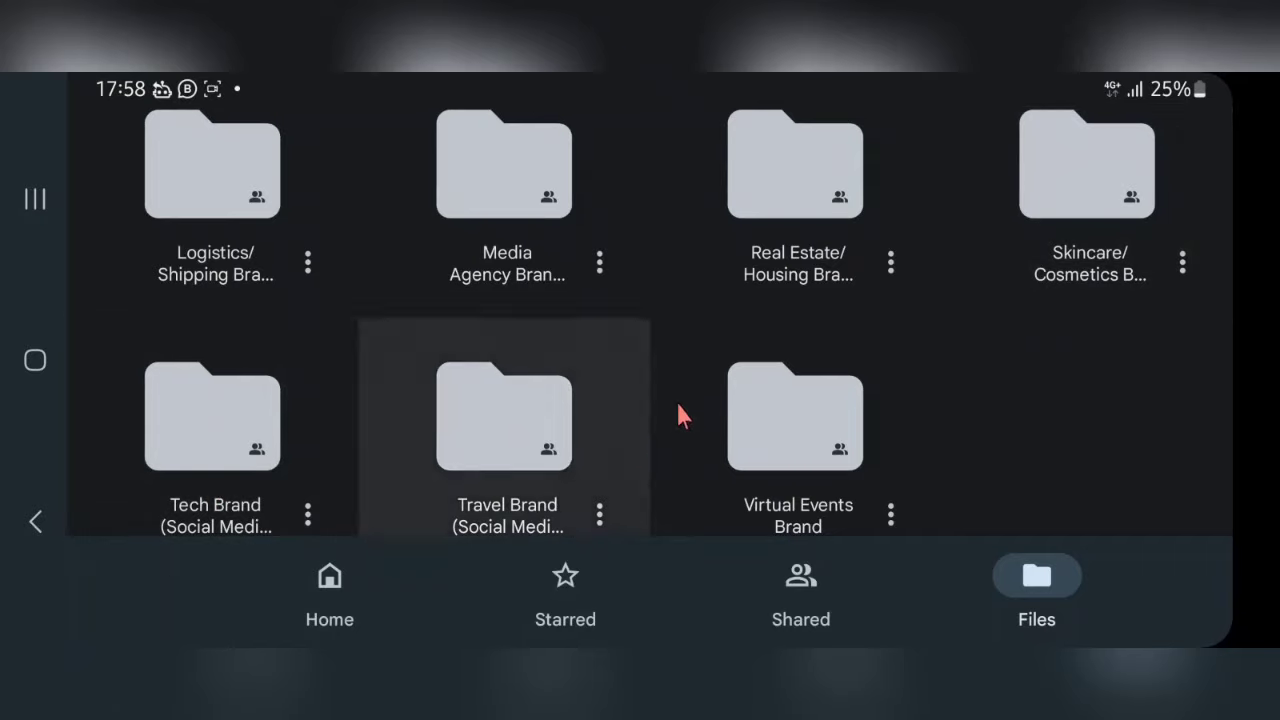
pyautogui.scroll(5, 591, 216)
pyautogui.scroll(-3, 548, 232)
pyautogui.scroll(1, 548, 232)
pyautogui.scroll(-1, 548, 232)
pyautogui.scroll(1, 548, 232)
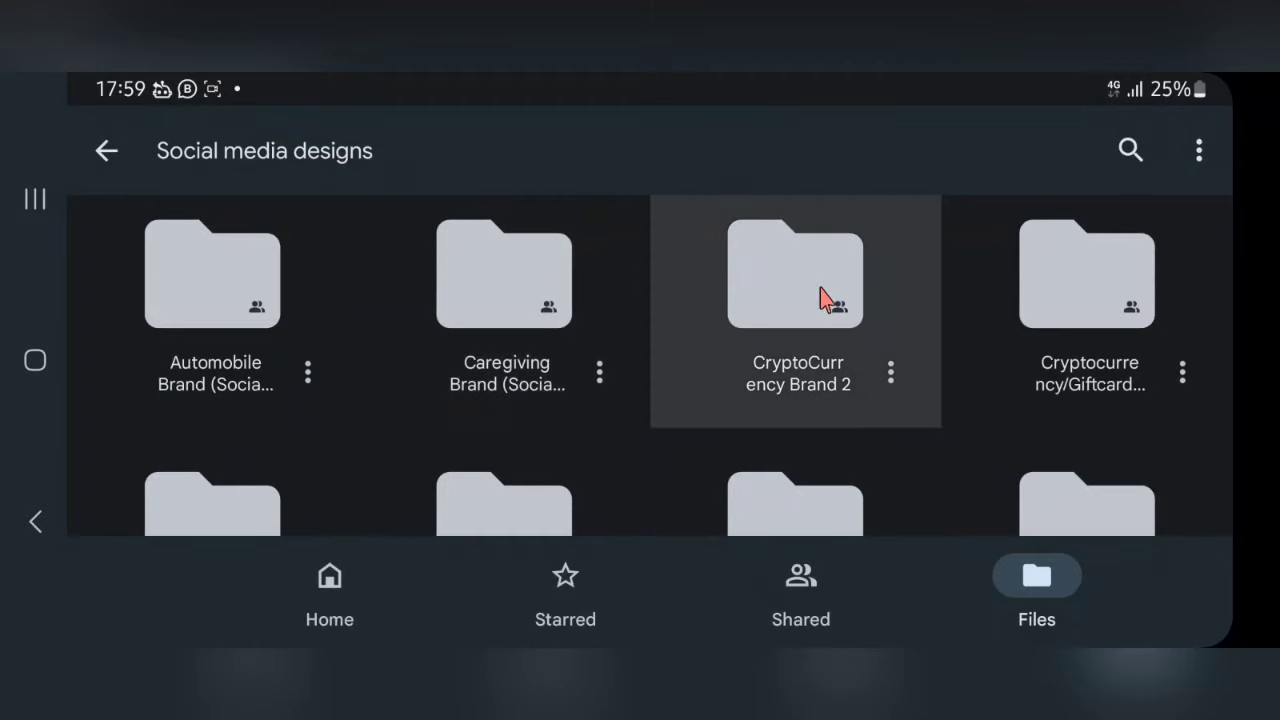
# Browse the Cryptocurrency/Giftcards Brand images, go back, and mark that folder's options button in yellow
pyautogui.click(1029, 286)
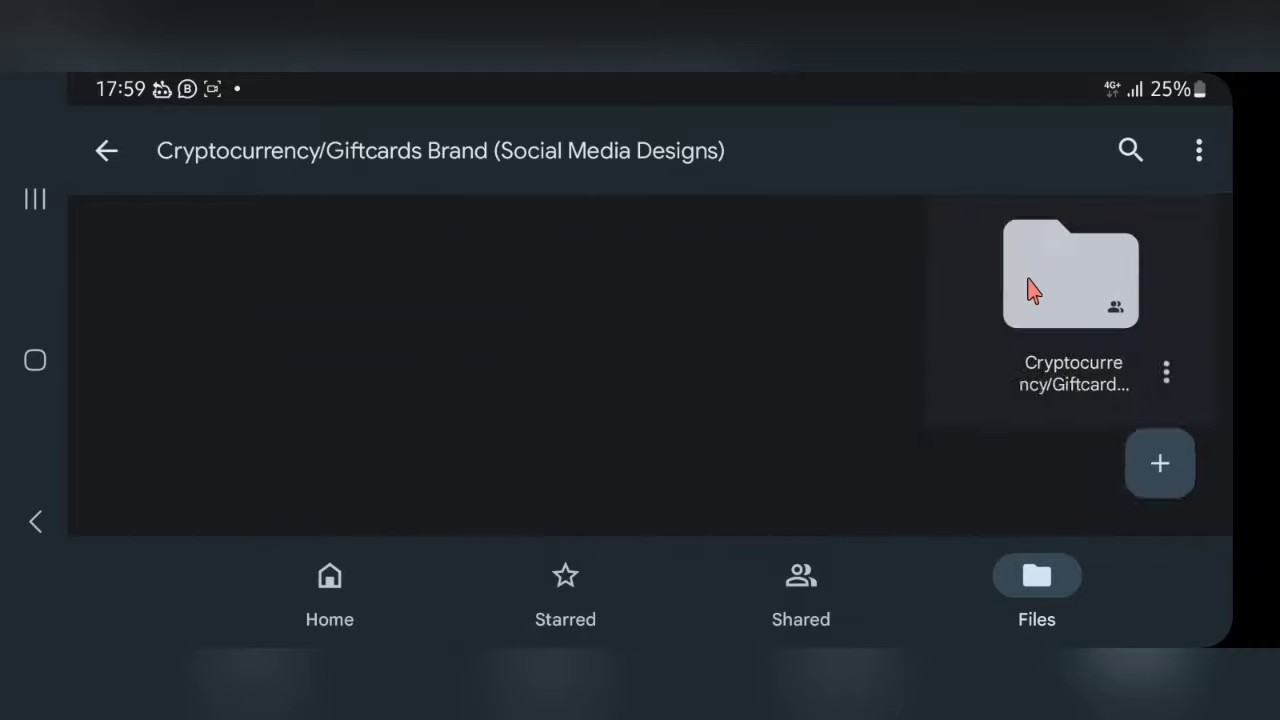
pyautogui.scroll(-10, 503, 360)
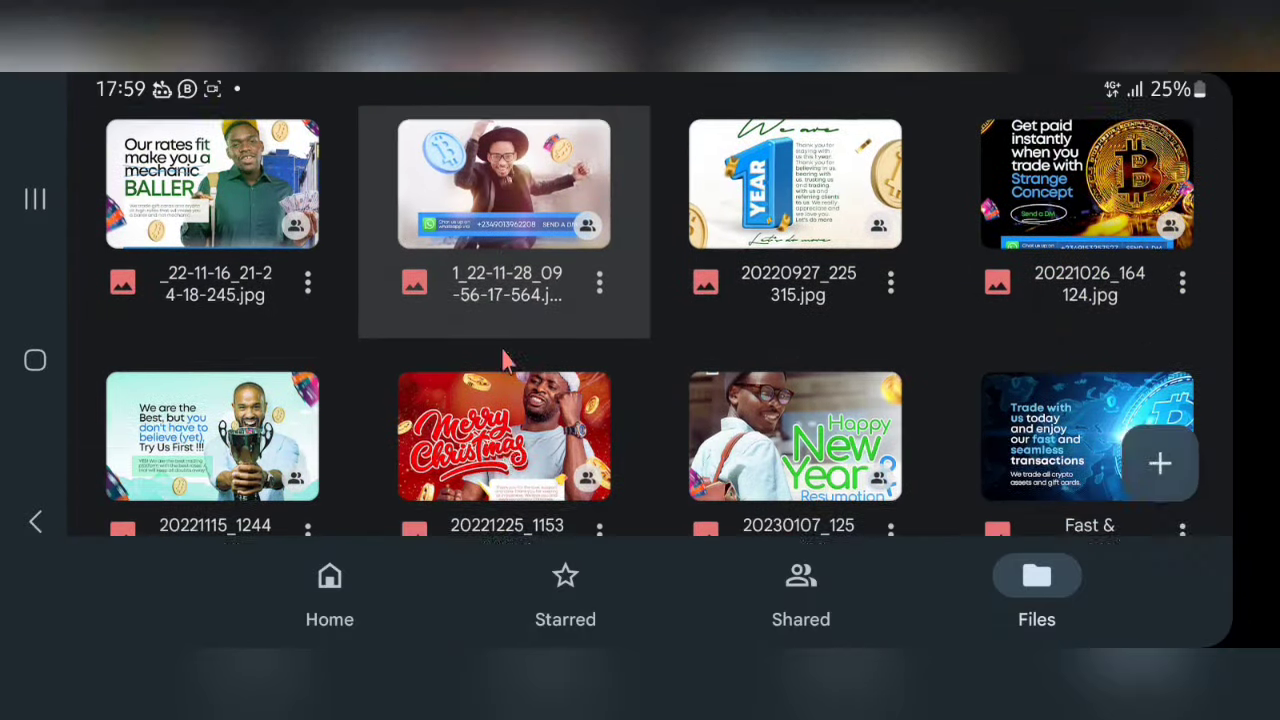
pyautogui.scroll(10, 503, 360)
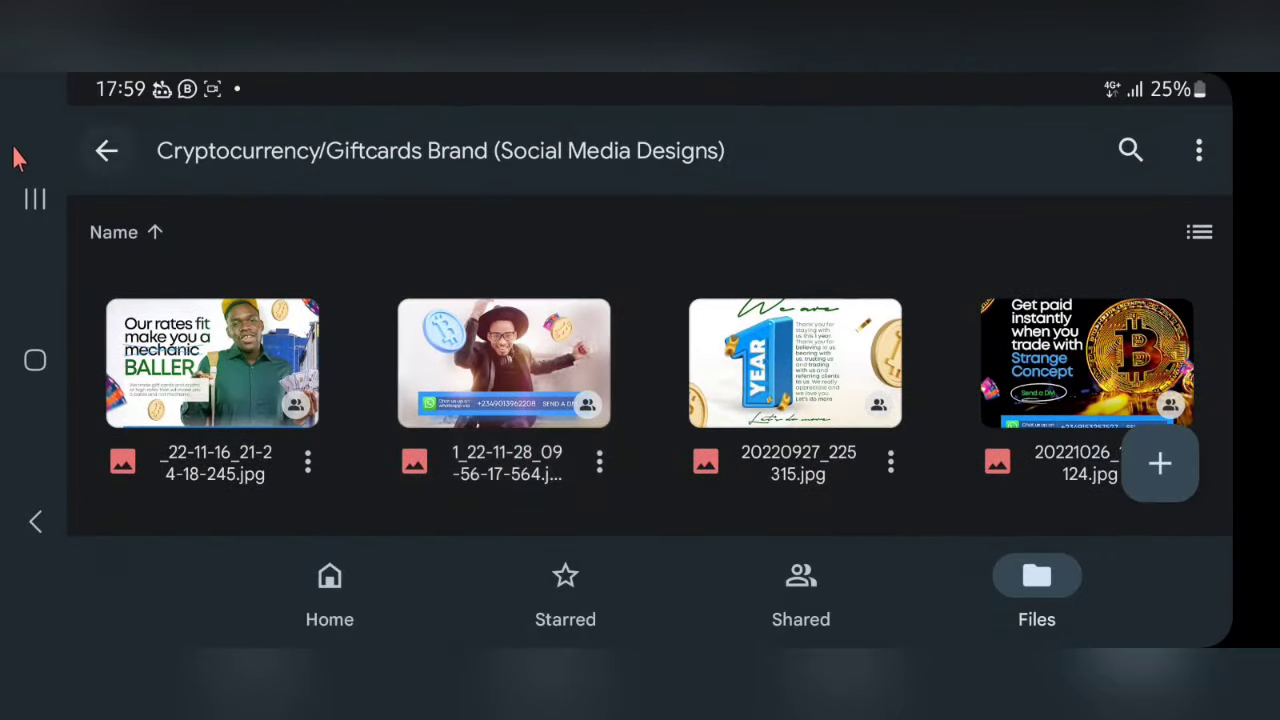
pyautogui.click(106, 155)
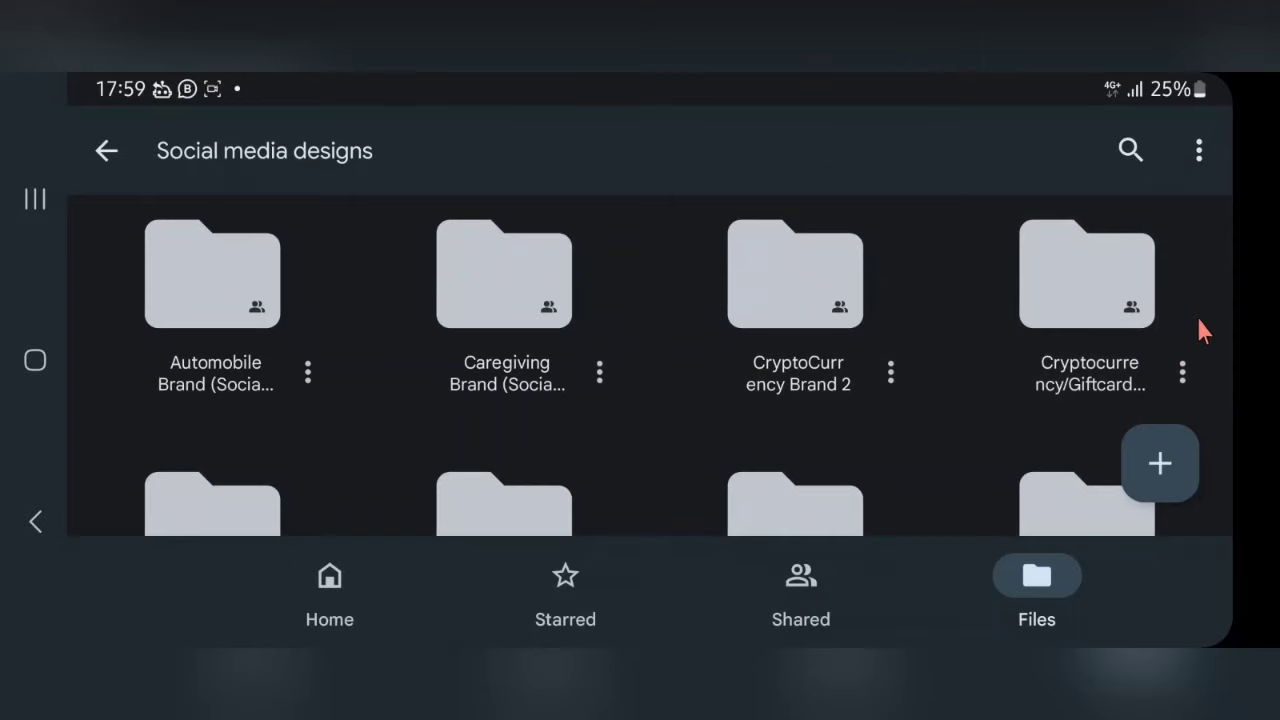
pyautogui.moveTo(1196, 316)
pyautogui.mouseDown()
pyautogui.moveTo(1157, 400)
pyautogui.moveTo(1186, 360)
pyautogui.mouseUp()
pyautogui.click(1182, 372)
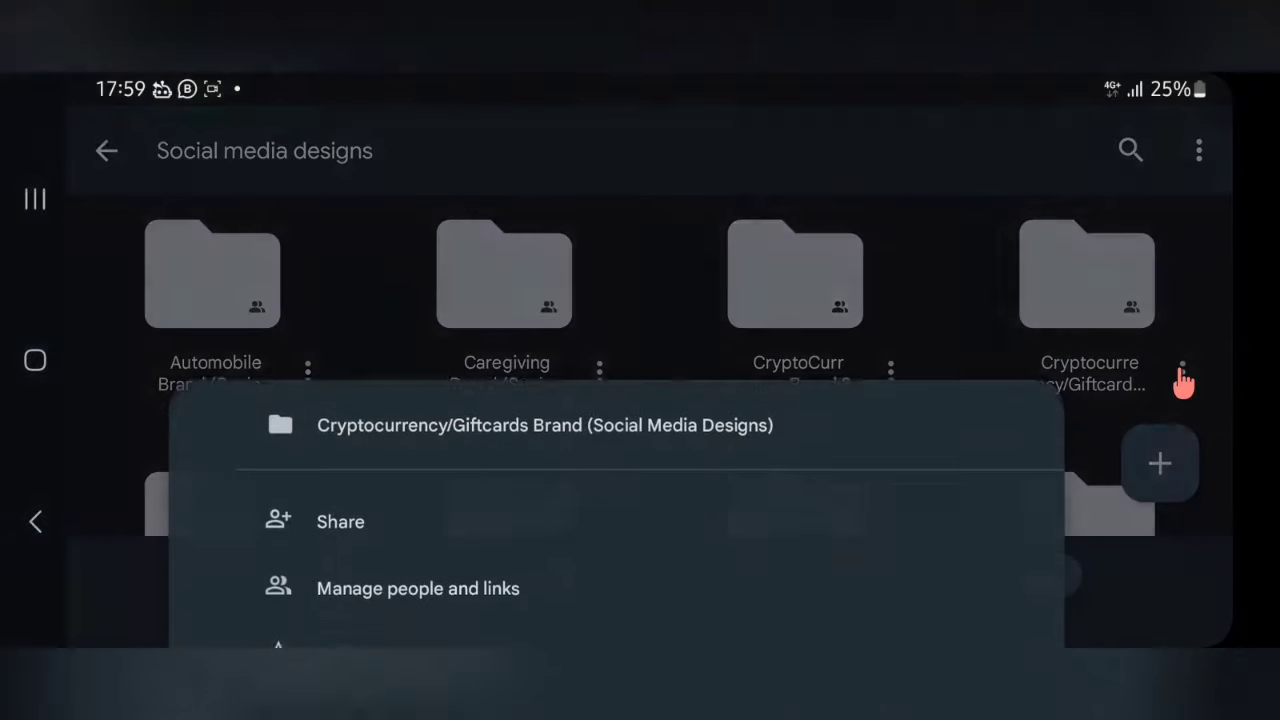
pyautogui.scroll(-3, 562, 500)
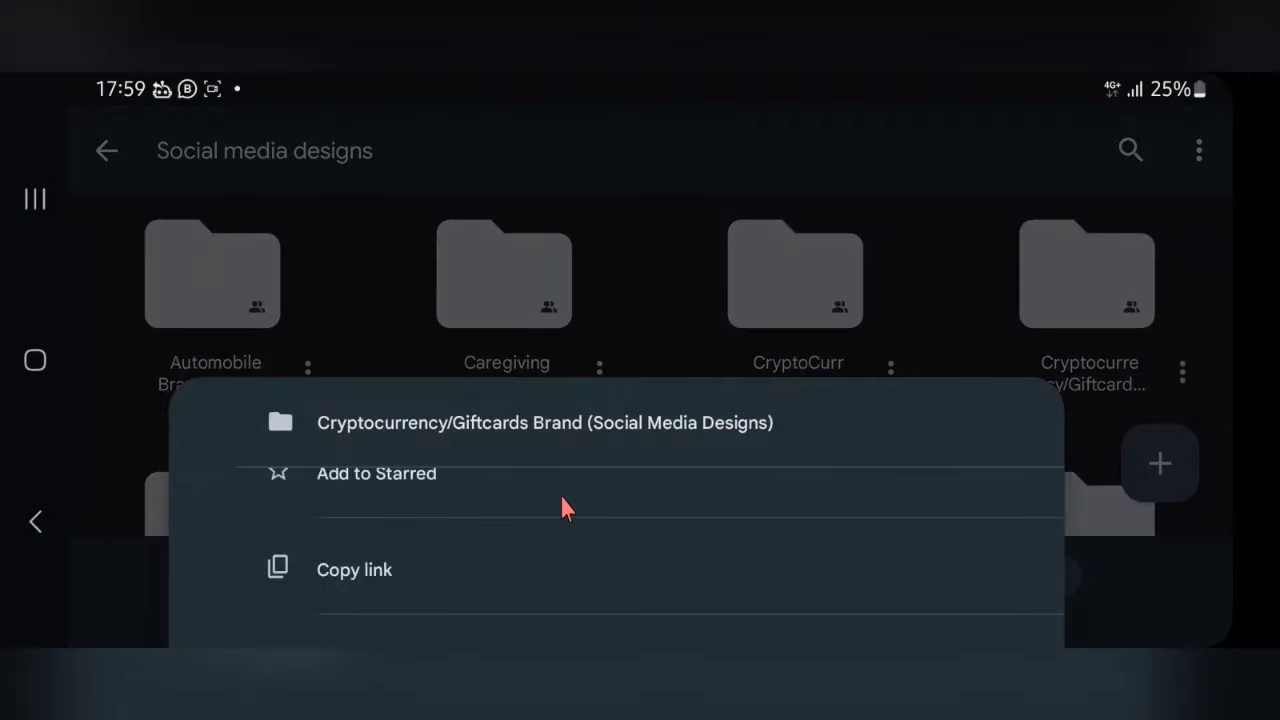
pyautogui.scroll(3, 570, 480)
pyautogui.moveTo(629, 415); pyautogui.dragTo(635, 100)
pyautogui.scroll(-1, 322, 386)
pyautogui.scroll(1, 331, 389)
pyautogui.scroll(-1, 340, 380)
pyautogui.scroll(1, 343, 383)
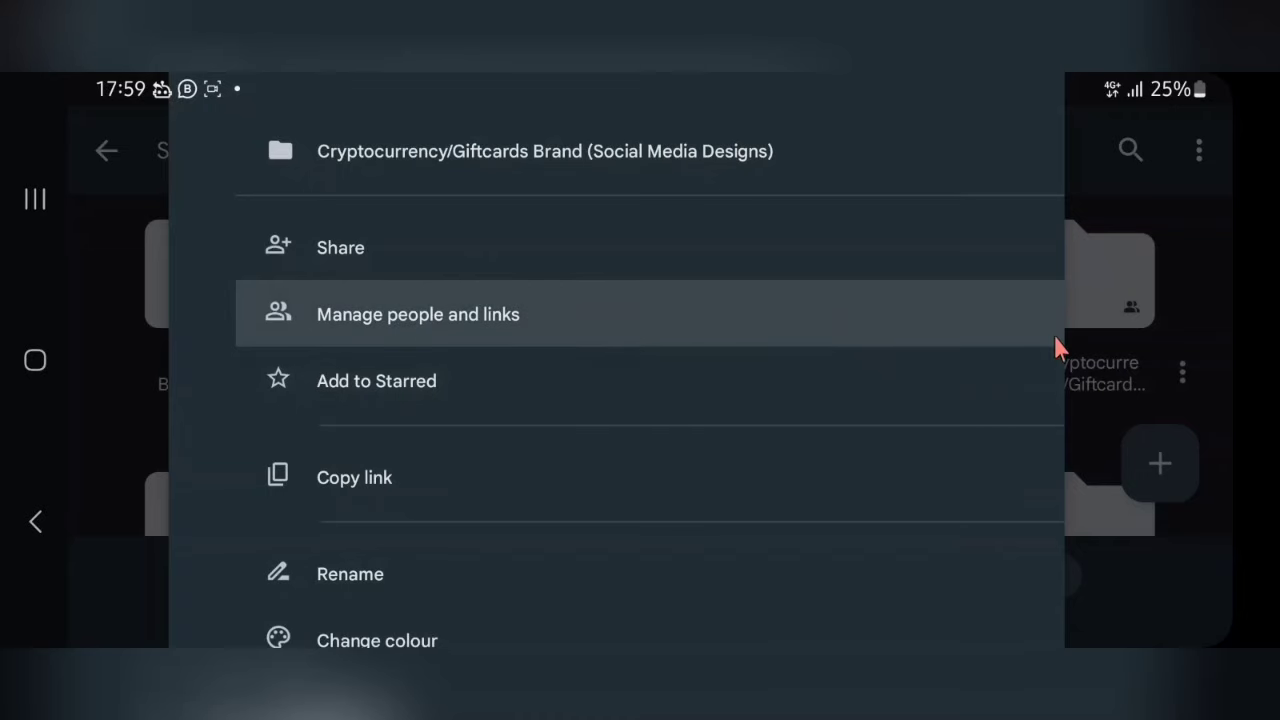
pyautogui.click(1170, 280)
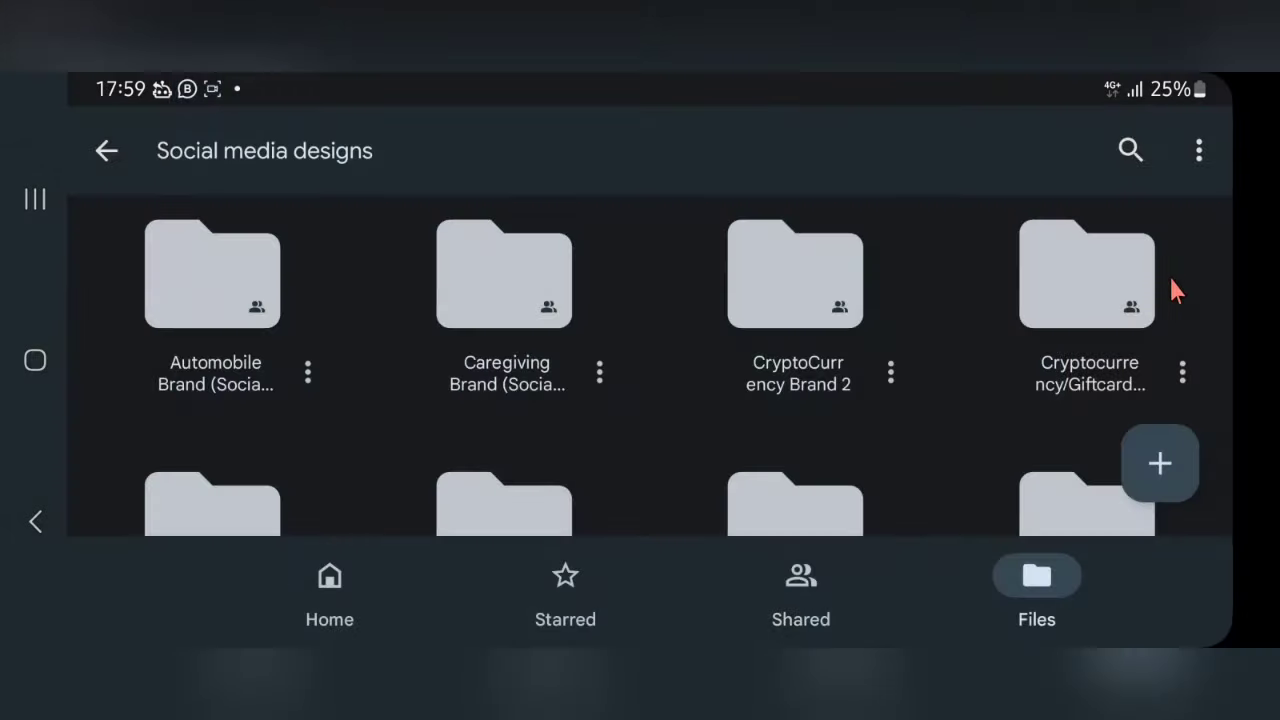
# Draw a yellow circle around the shared badge on the Cryptocurrency/Giftcards Brand folder
pyautogui.click(1138, 301)
pyautogui.moveTo(1138, 292)
pyautogui.mouseDown()
pyautogui.moveTo(1120, 300)
pyautogui.moveTo(1133, 325)
pyautogui.moveTo(1146, 294)
pyautogui.moveTo(1126, 286)
pyautogui.mouseUp()
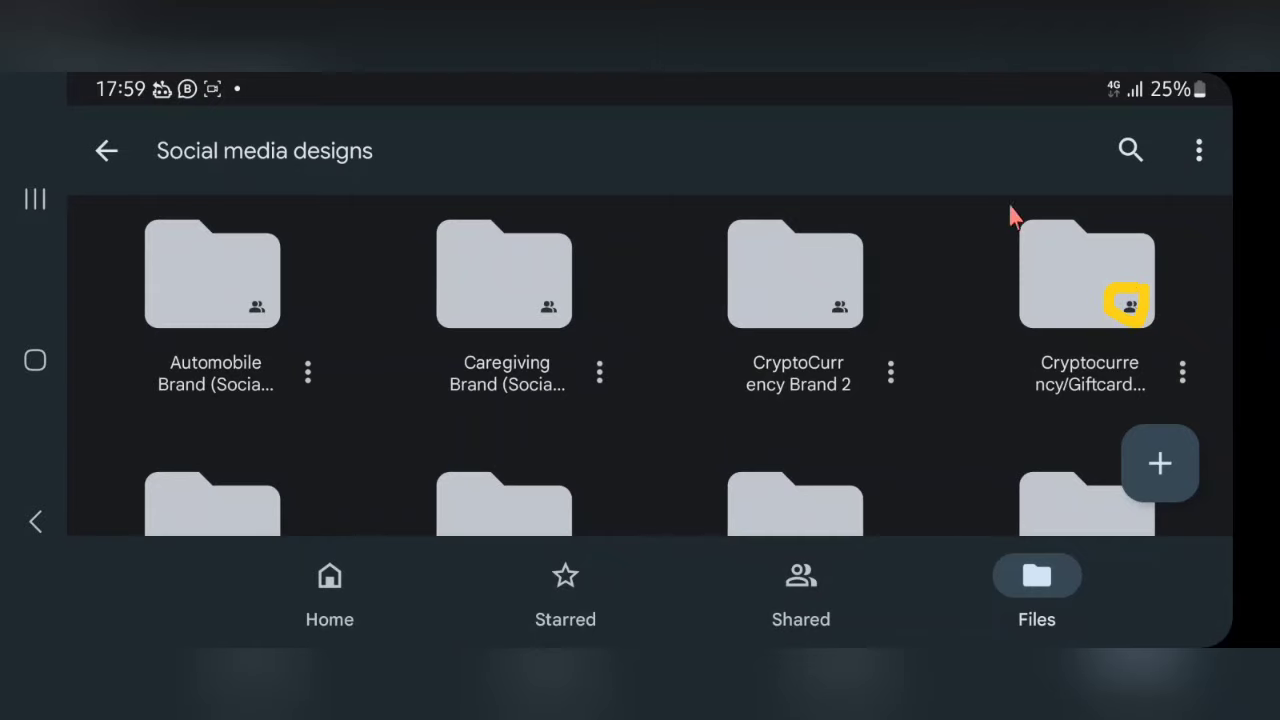
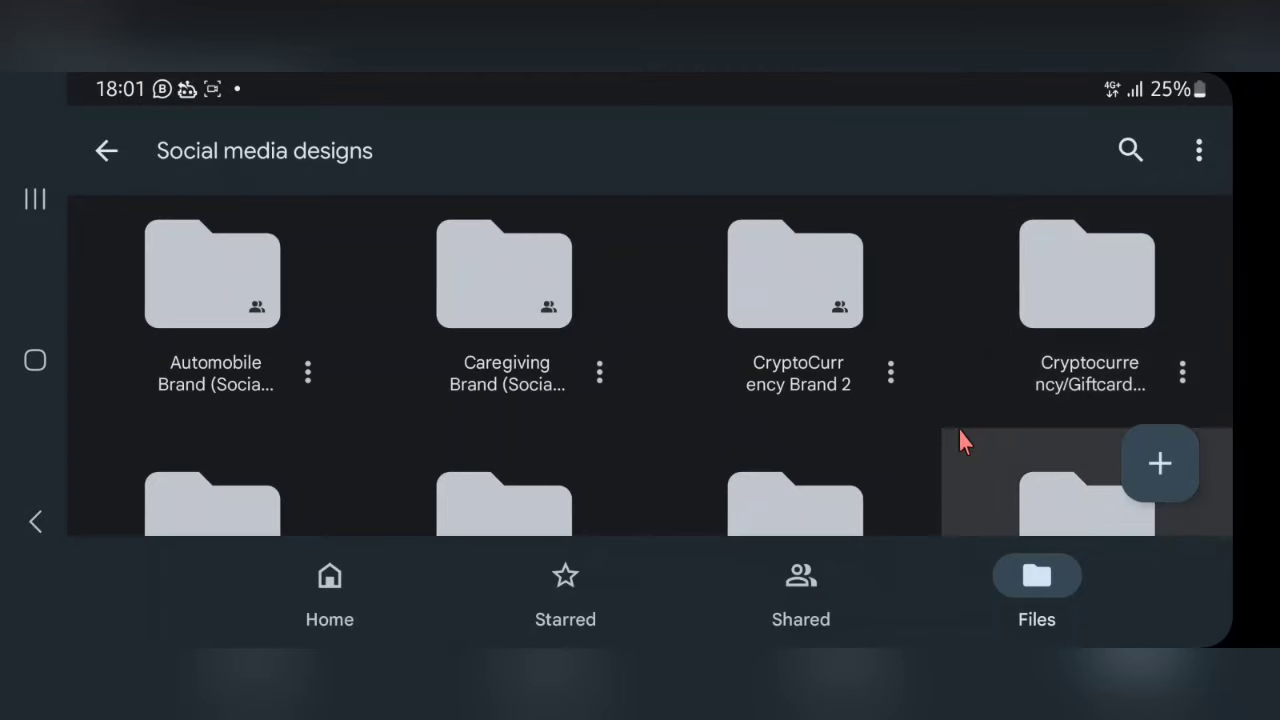
# Change the Cryptocurrency/Giftcards Brand folder's general access from Restricted to Anyone with the link
pyautogui.click(1182, 372)
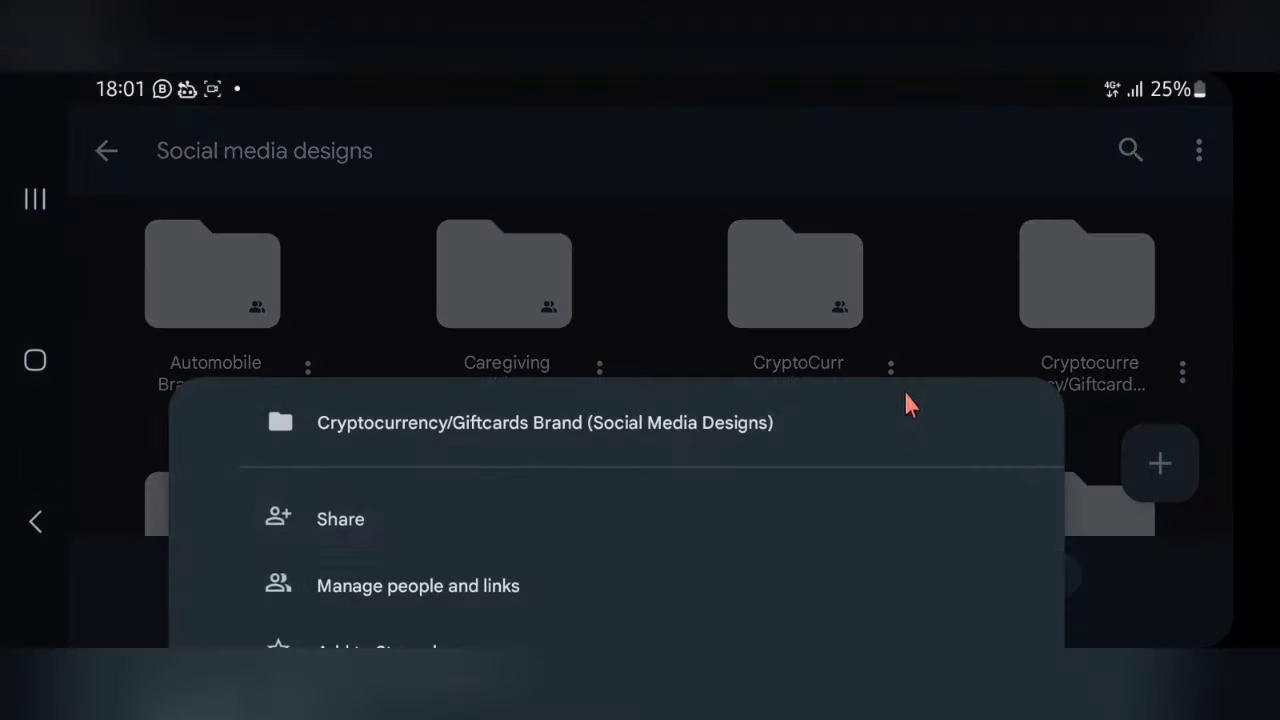
pyautogui.moveTo(563, 509); pyautogui.dragTo(577, 109)
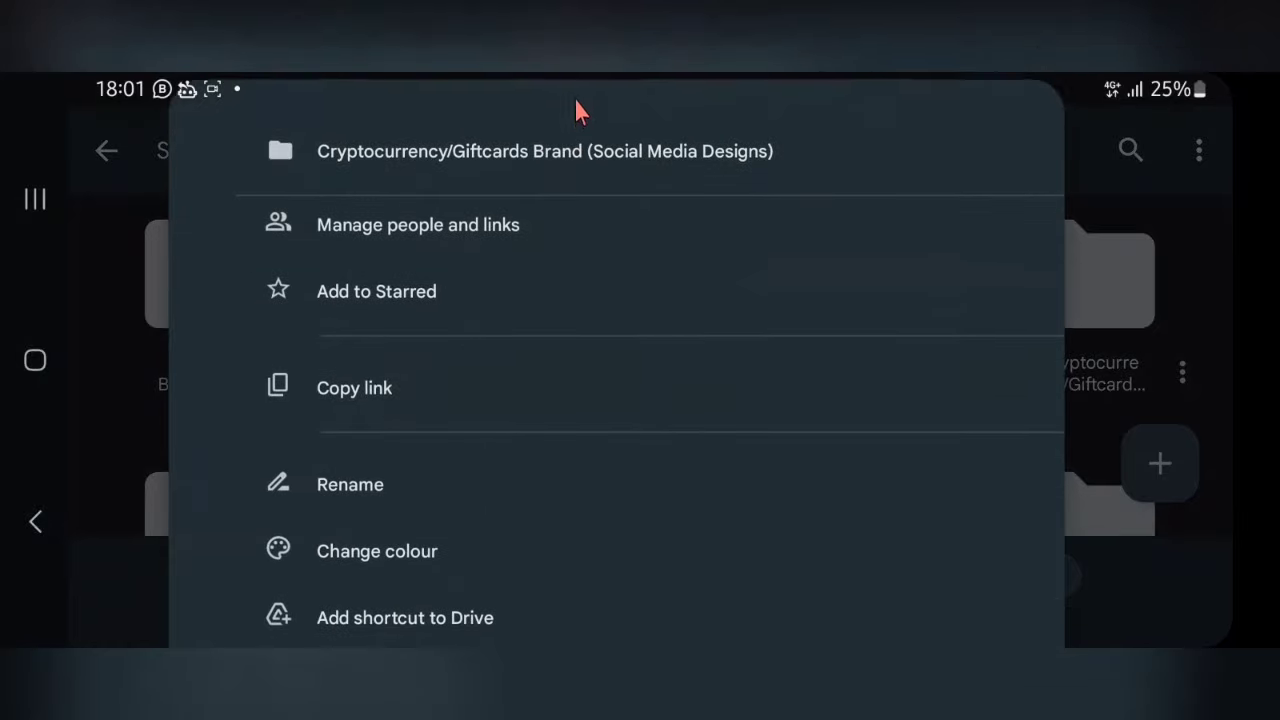
pyautogui.click(549, 254)
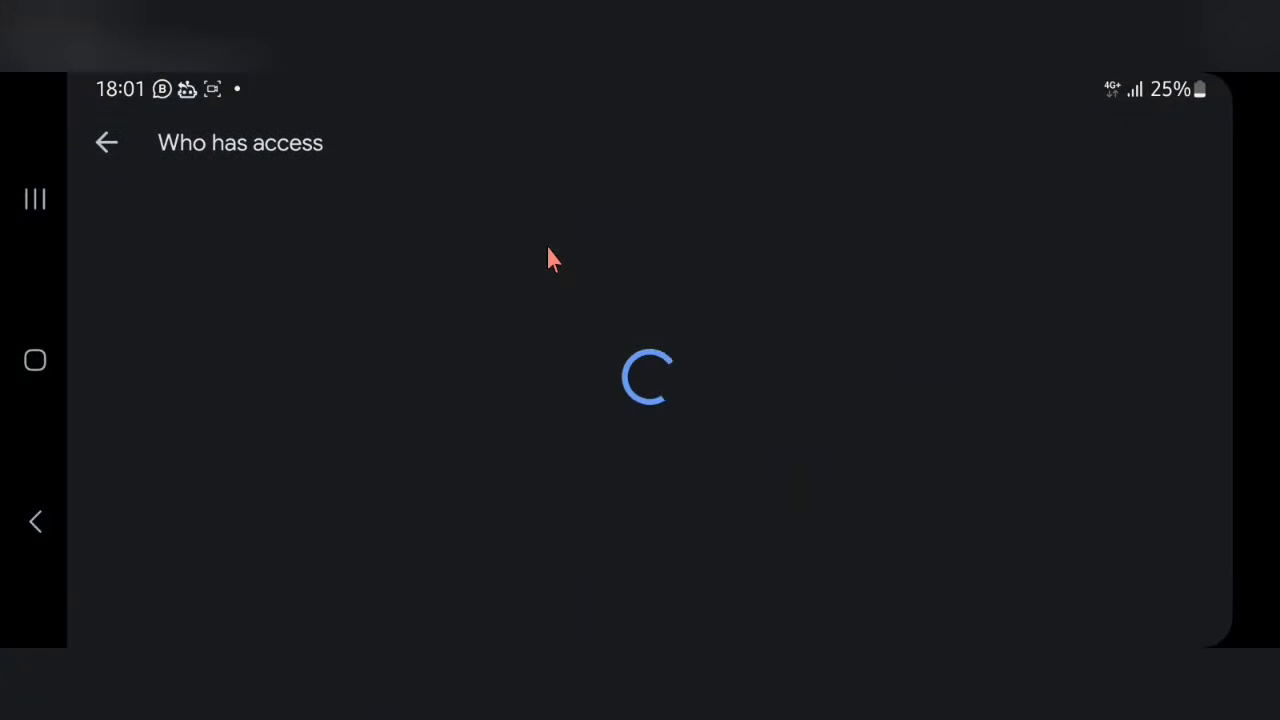
pyautogui.click(322, 409)
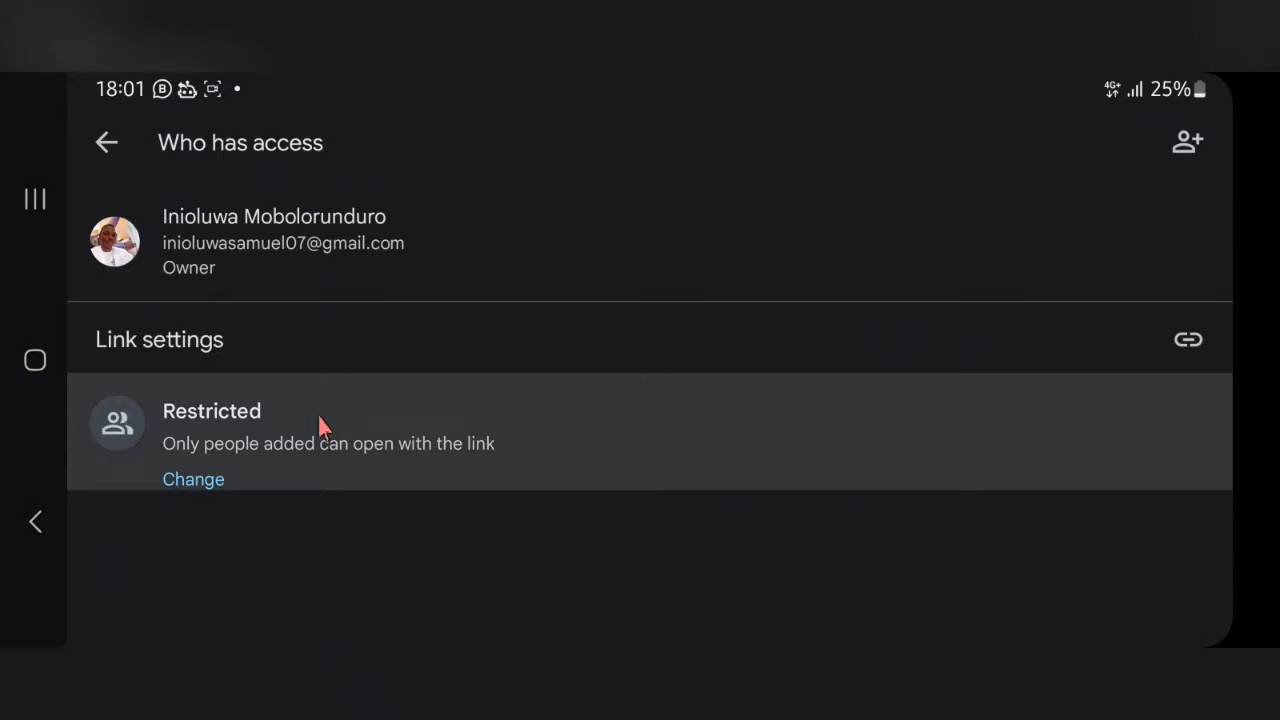
pyautogui.click(1138, 254)
pyautogui.click(522, 345)
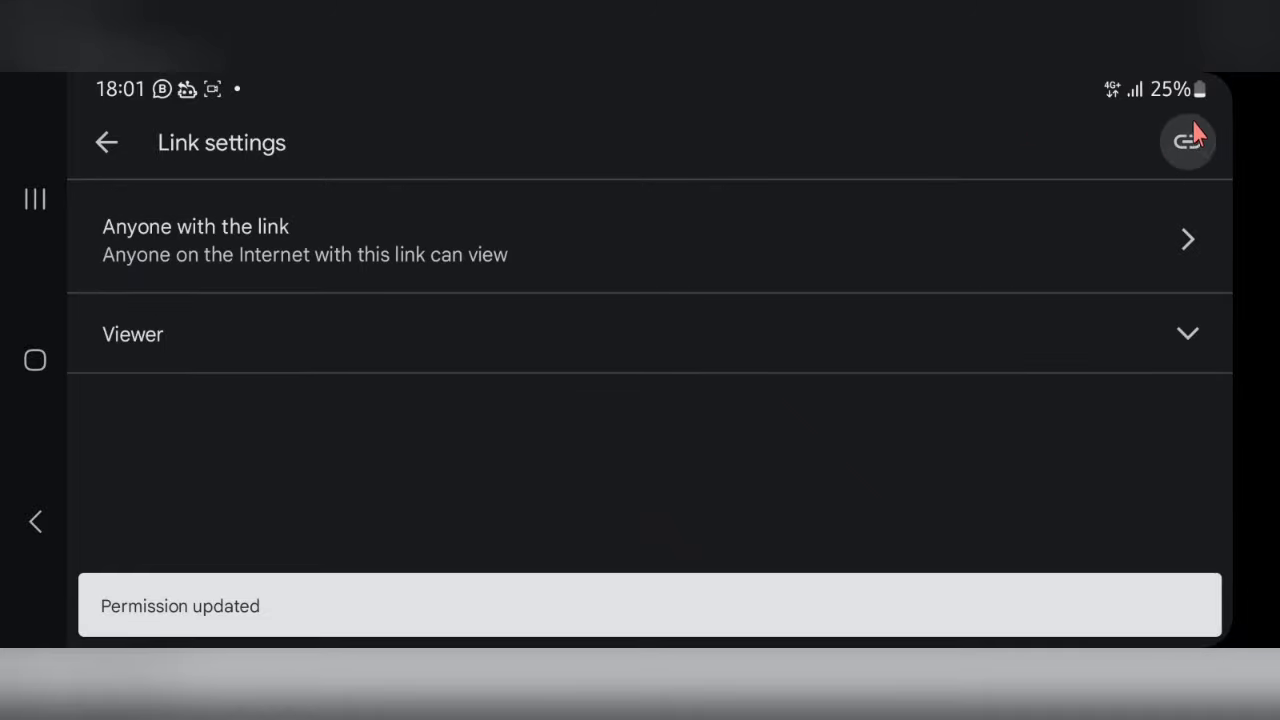
# Copy the folder's share link and return to Social media designs
pyautogui.click(1194, 136)
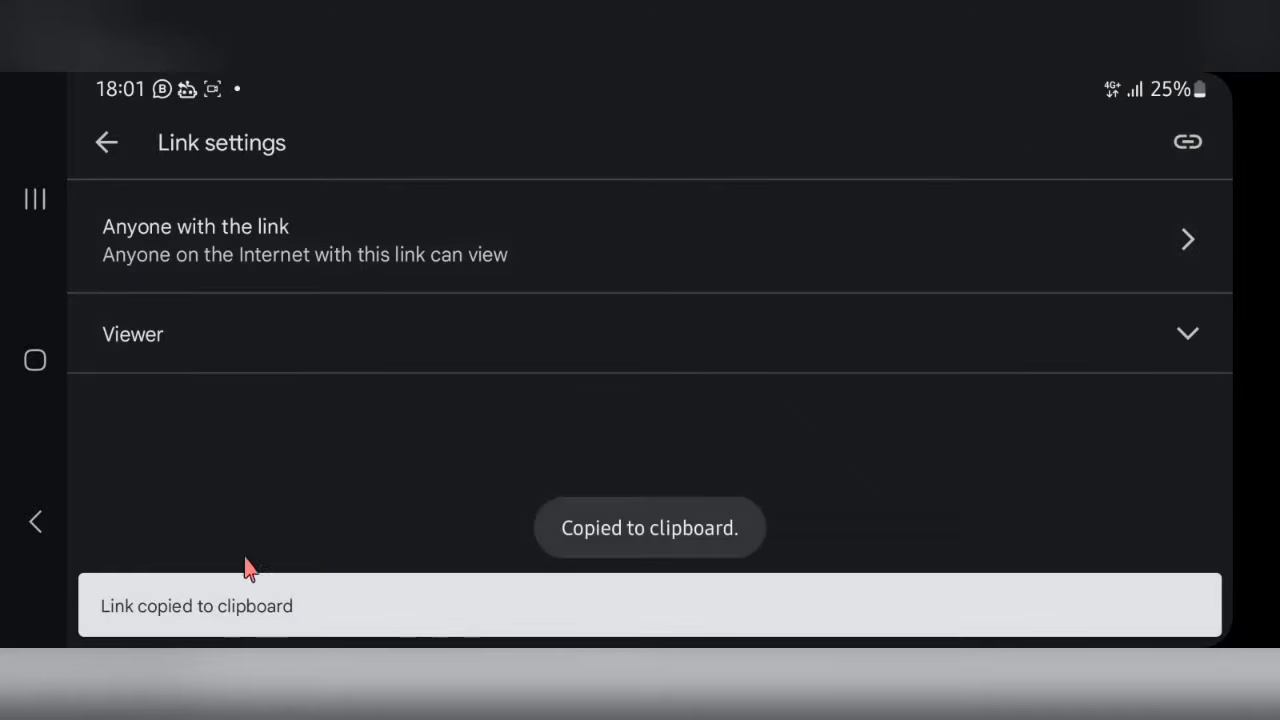
pyautogui.click(104, 145)
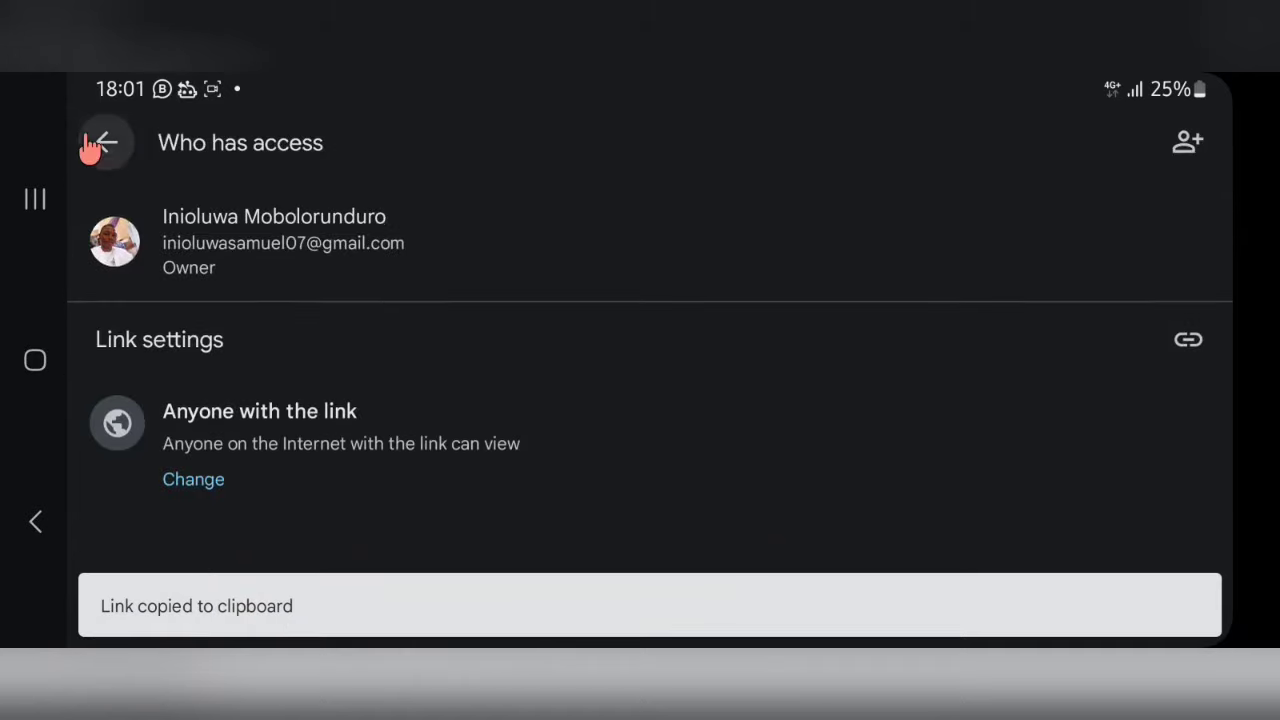
pyautogui.click(106, 145)
# Go up from Social media designs to the Port folio folder and browse its subfolders
pyautogui.scroll(1, 431, 457)
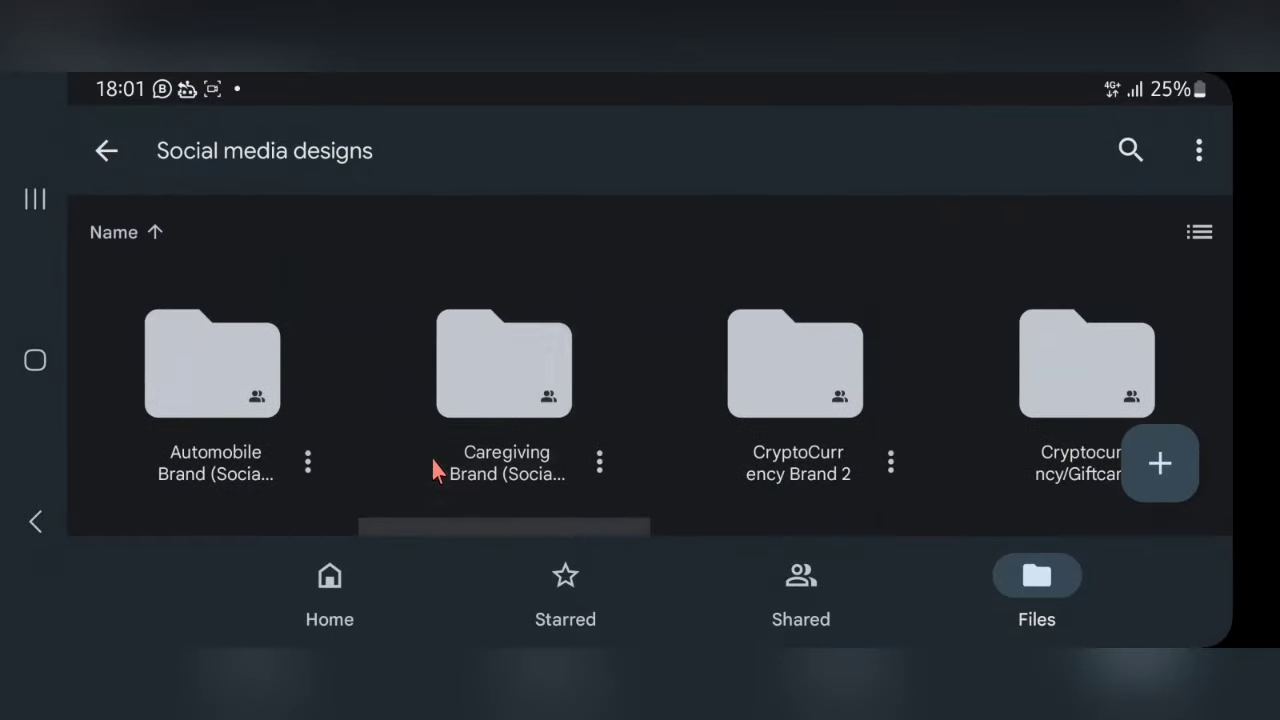
pyautogui.scroll(-1, 431, 457)
pyautogui.scroll(1, 431, 457)
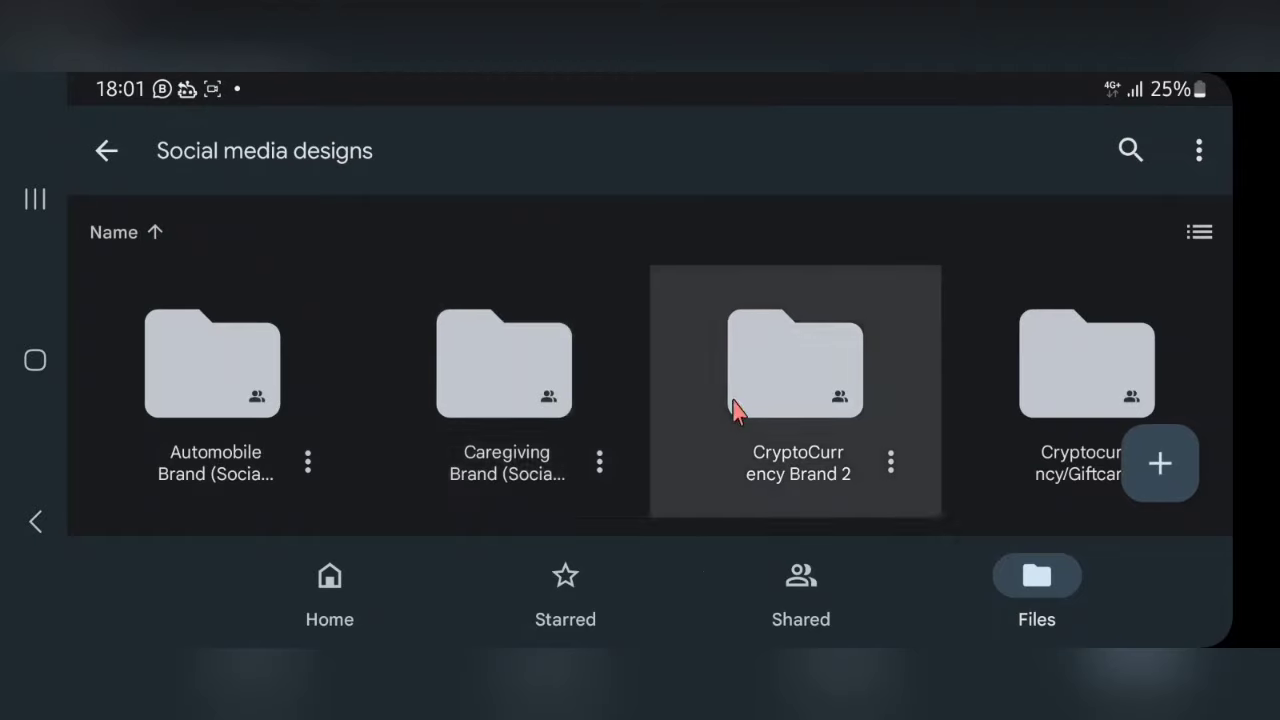
pyautogui.scroll(-6, 623, 449)
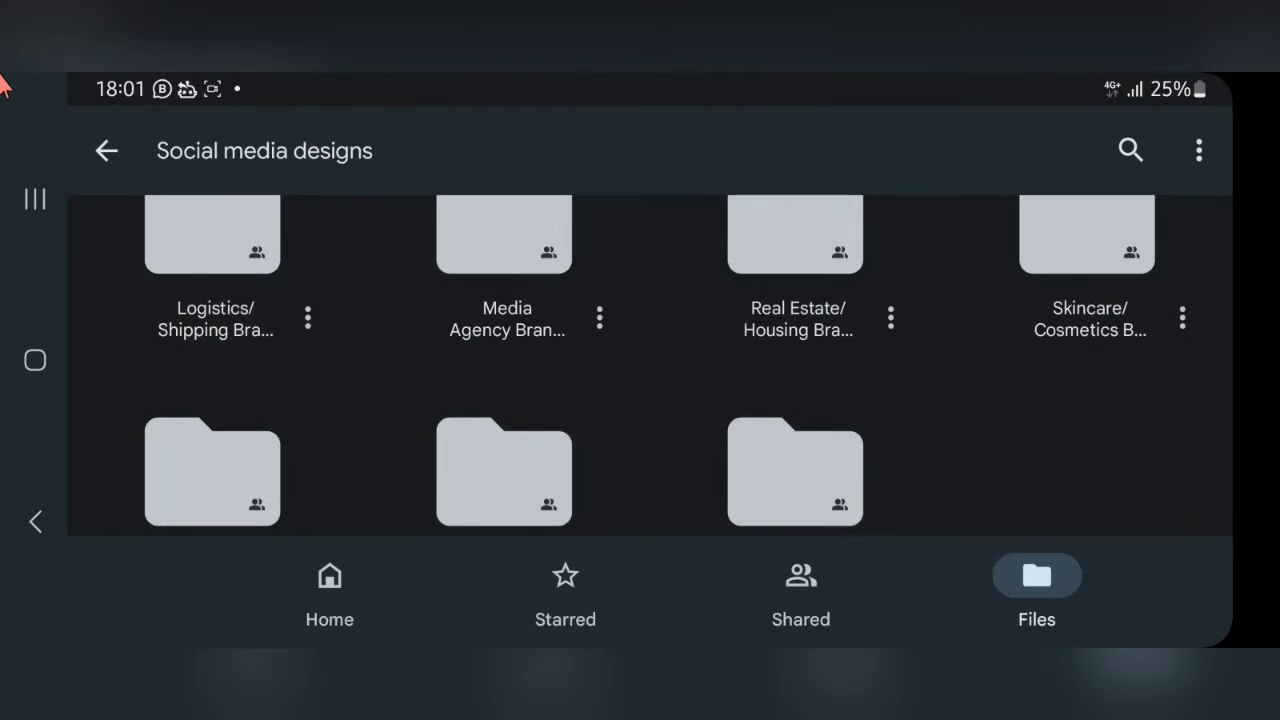
pyautogui.click(126, 160)
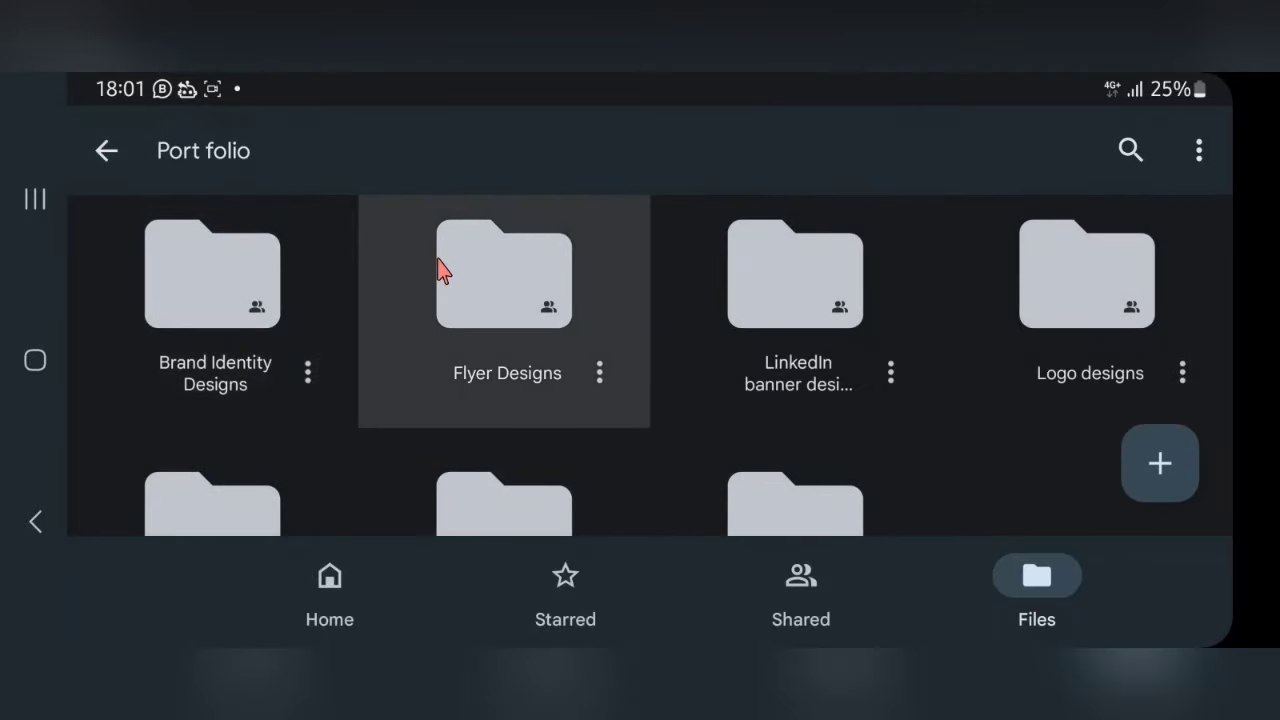
pyautogui.scroll(-2, 441, 268)
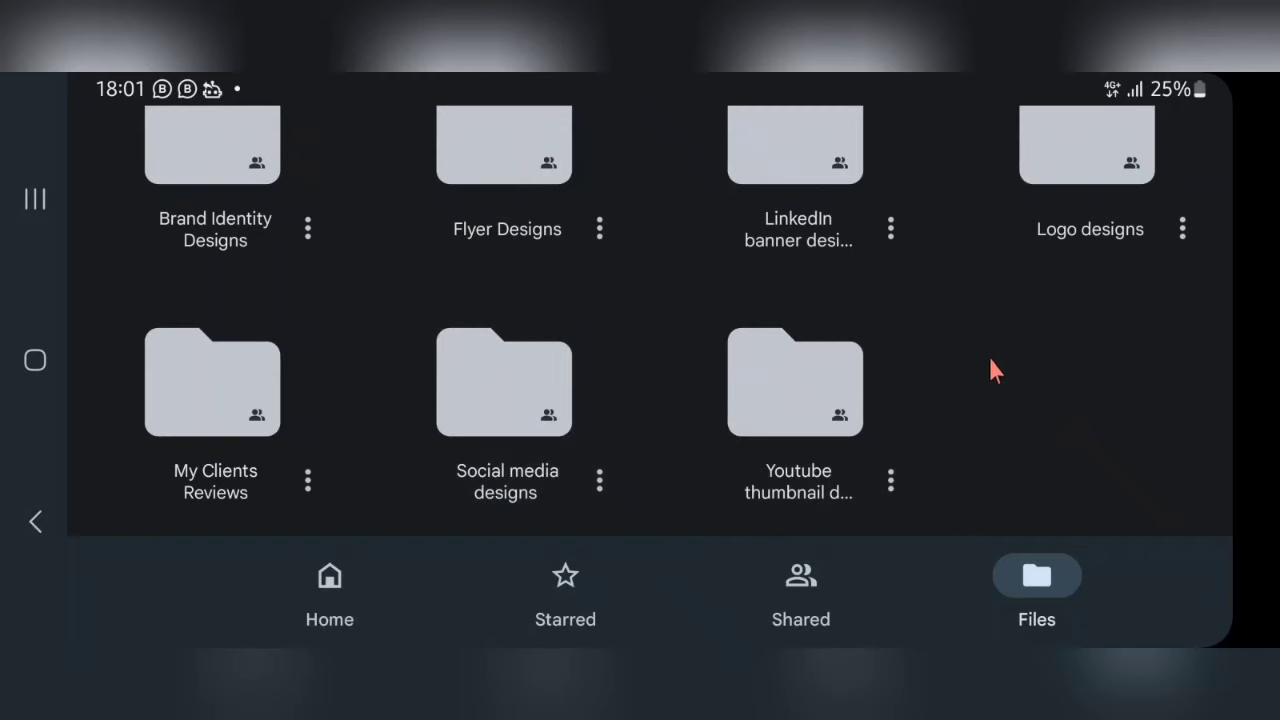
pyautogui.scroll(3, 640, 312)
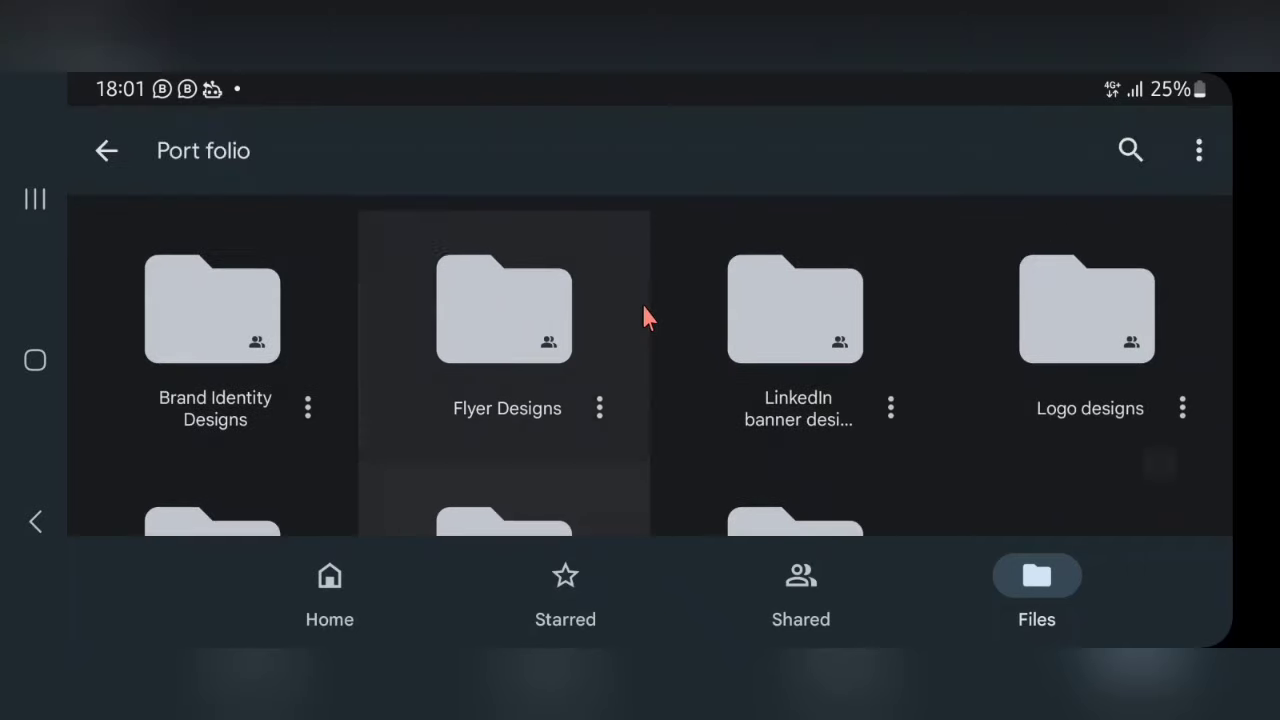
pyautogui.scroll(-1, 390, 345)
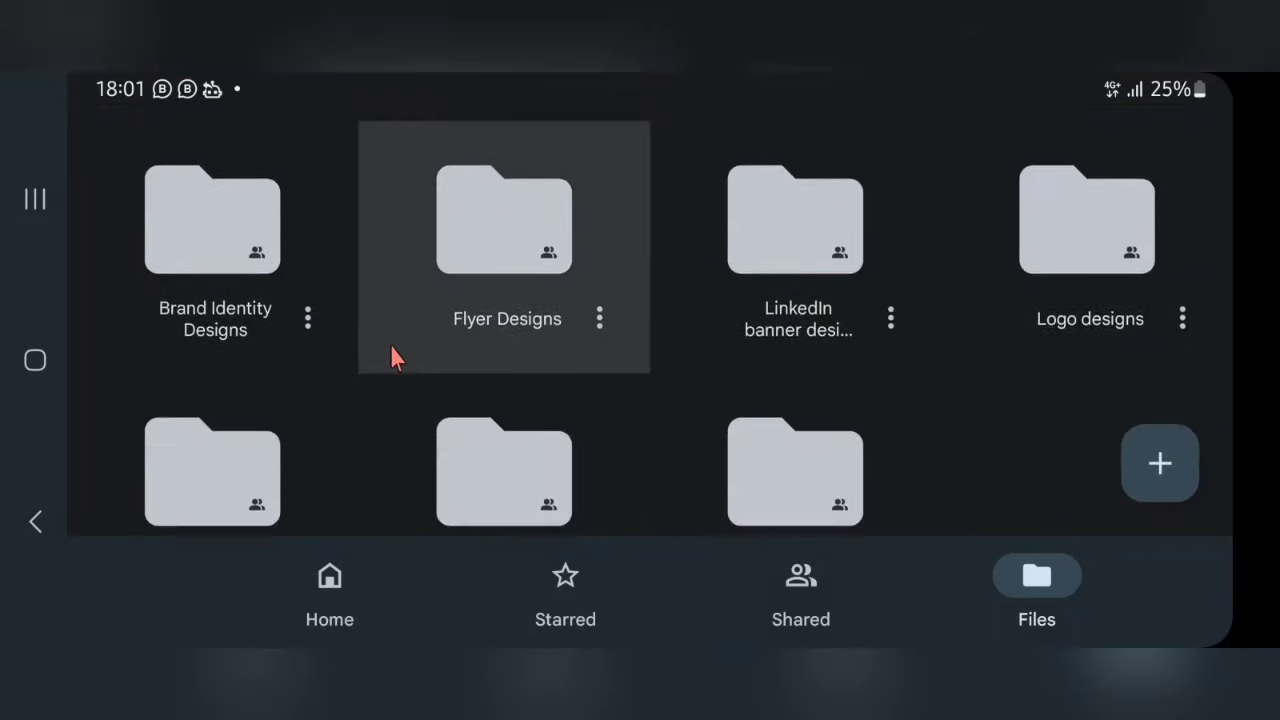
# Look through the Flyer Designs folder, then return to Port folio
pyautogui.click(499, 271)
pyautogui.scroll(-5, 749, 384)
pyautogui.scroll(5, 753, 395)
pyautogui.scroll(-5, 753, 395)
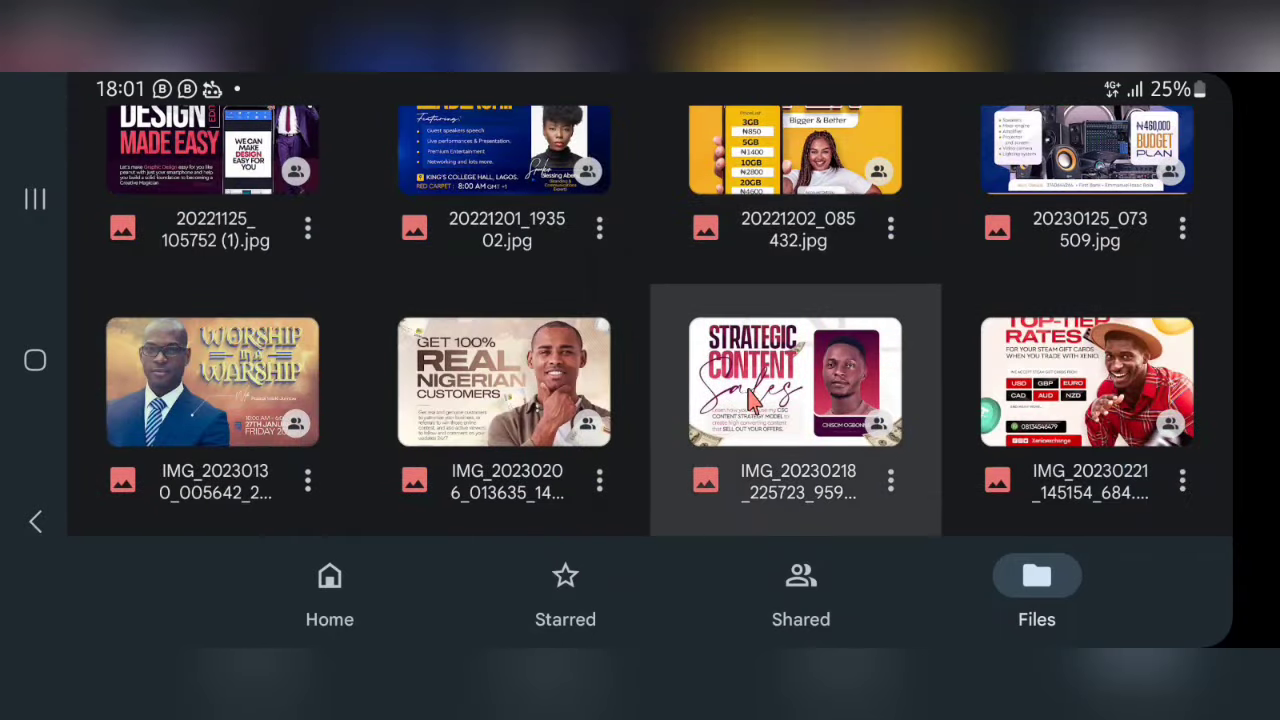
pyautogui.scroll(5, 642, 396)
pyautogui.scroll(-5, 305, 330)
pyautogui.scroll(5, 305, 330)
pyautogui.scroll(-5, 305, 330)
pyautogui.scroll(5, 305, 330)
pyautogui.click(106, 151)
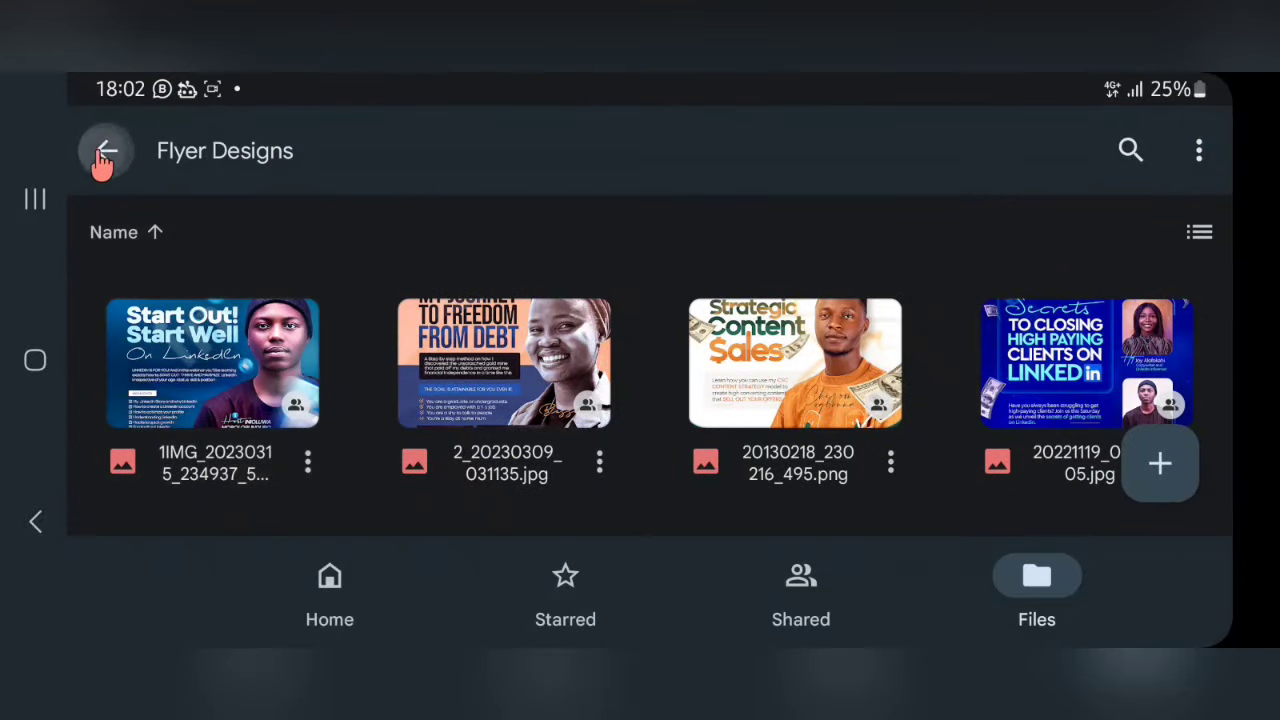
# Check the LinkedIn banner designs and My Clients Reviews folders, then back out to My Drive
pyautogui.click(843, 351)
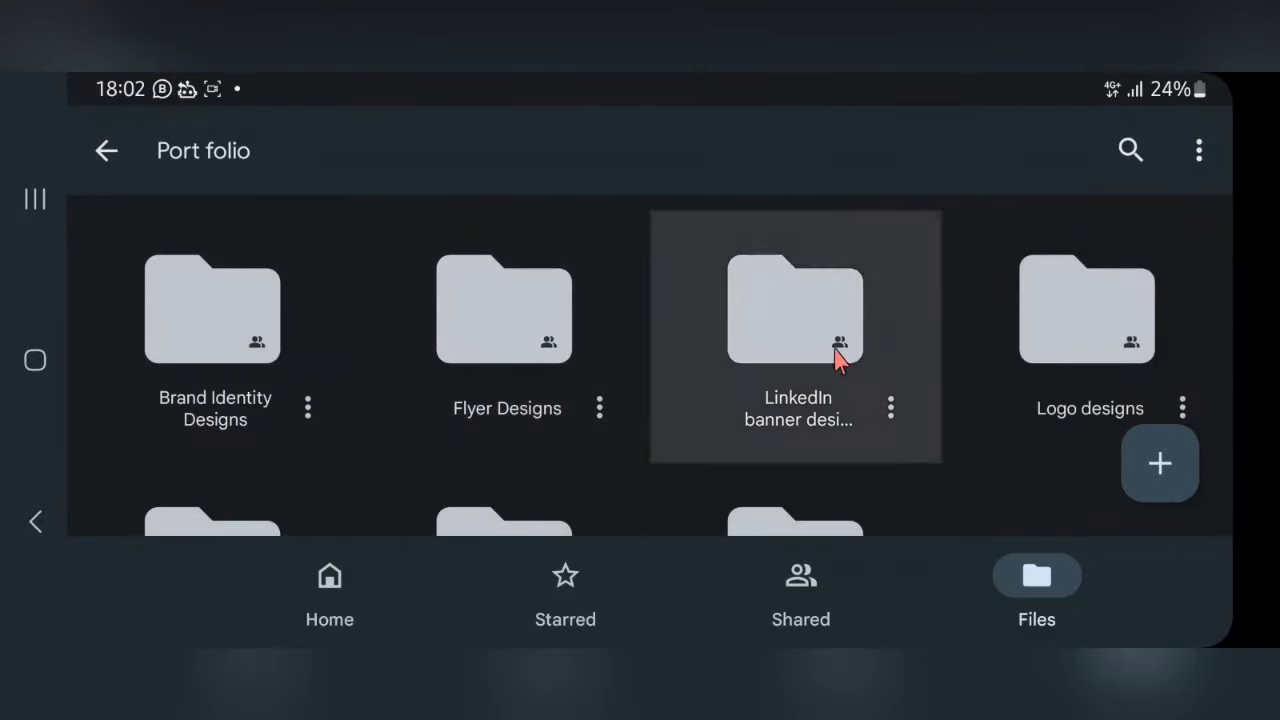
pyautogui.click(107, 151)
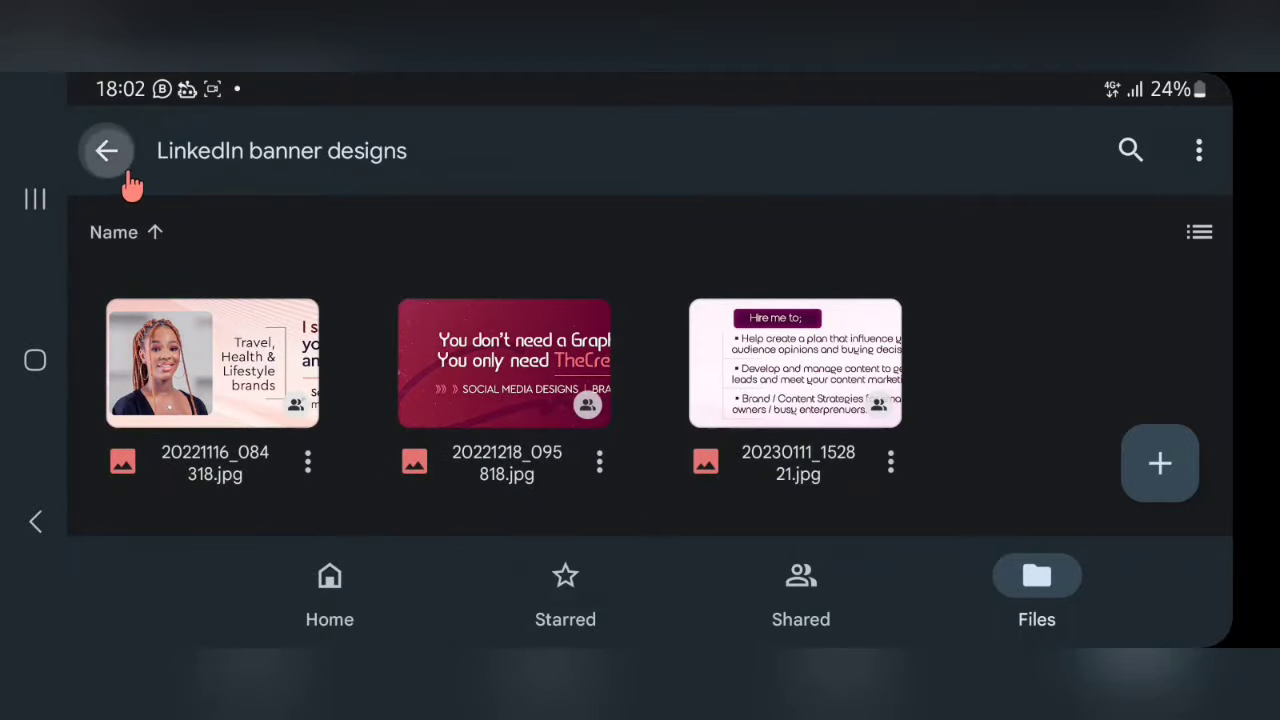
pyautogui.scroll(-2, 1043, 410)
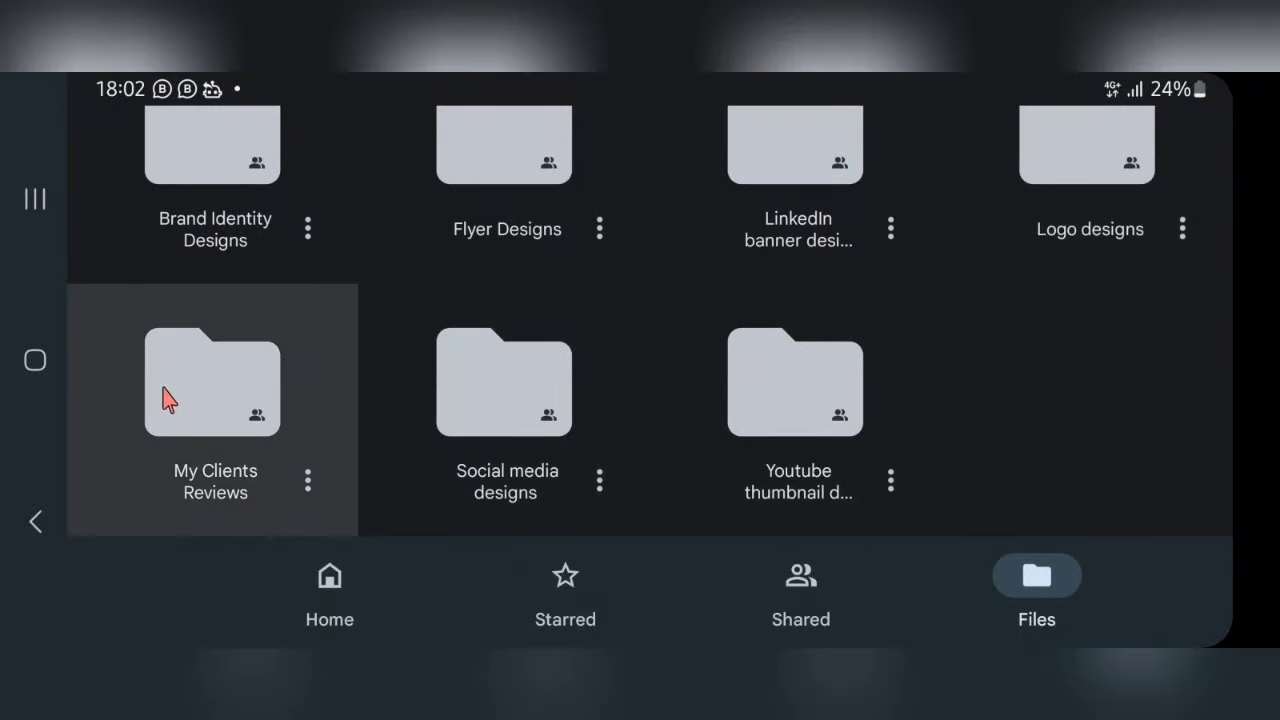
pyautogui.click(163, 400)
pyautogui.click(118, 163)
pyautogui.click(110, 155)
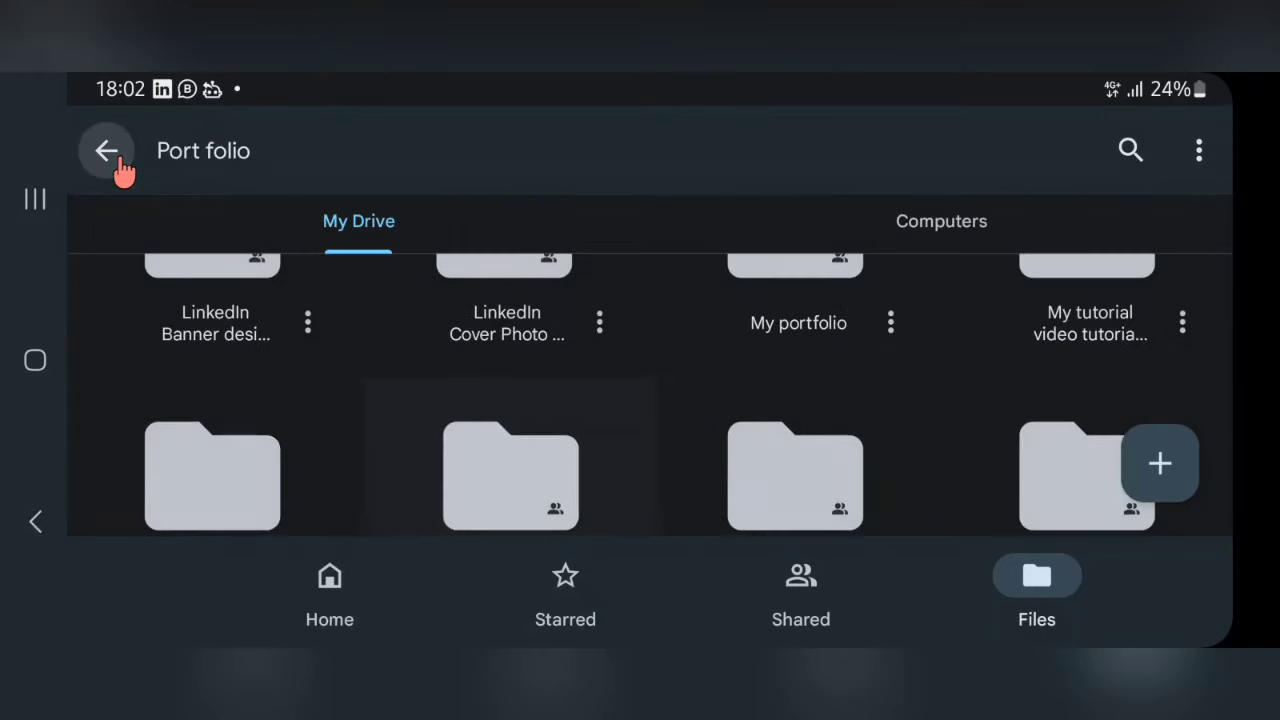
pyautogui.scroll(-2, 490, 450)
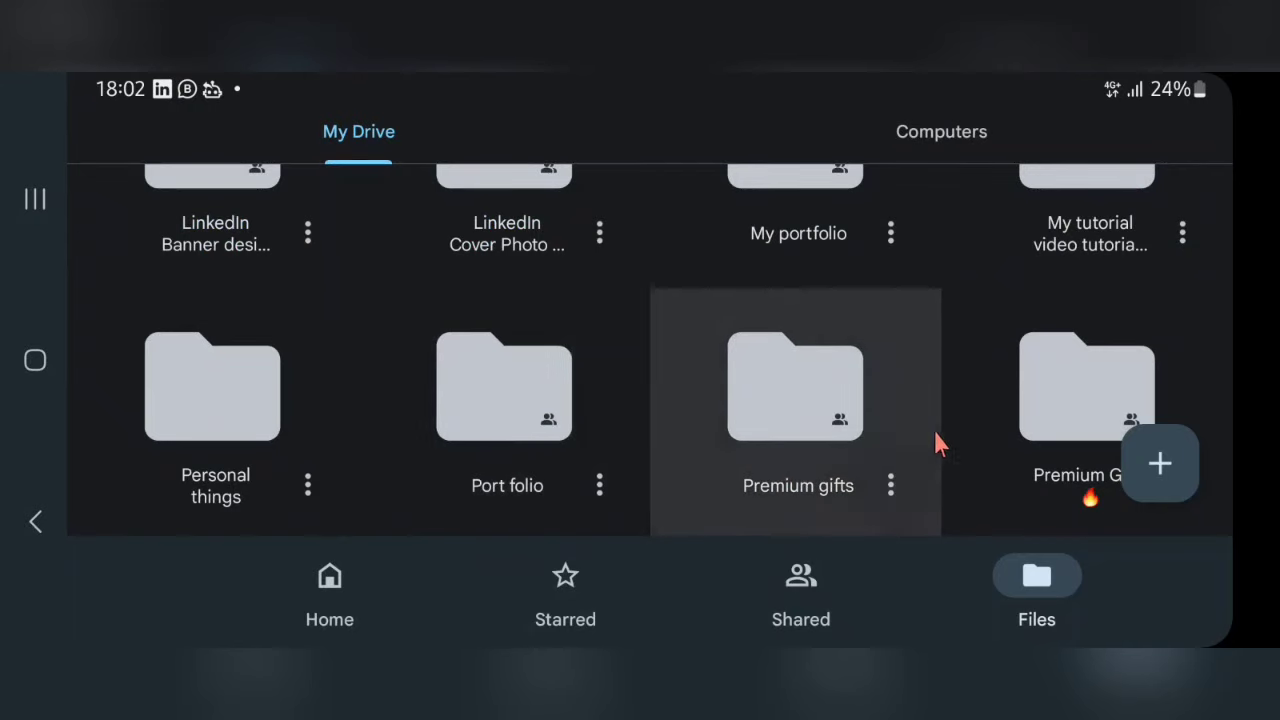
# Dismiss the Create new sheet, browse My Drive's folders, then bring back the Folder, Upload, Scan choices
pyautogui.click(1170, 466)
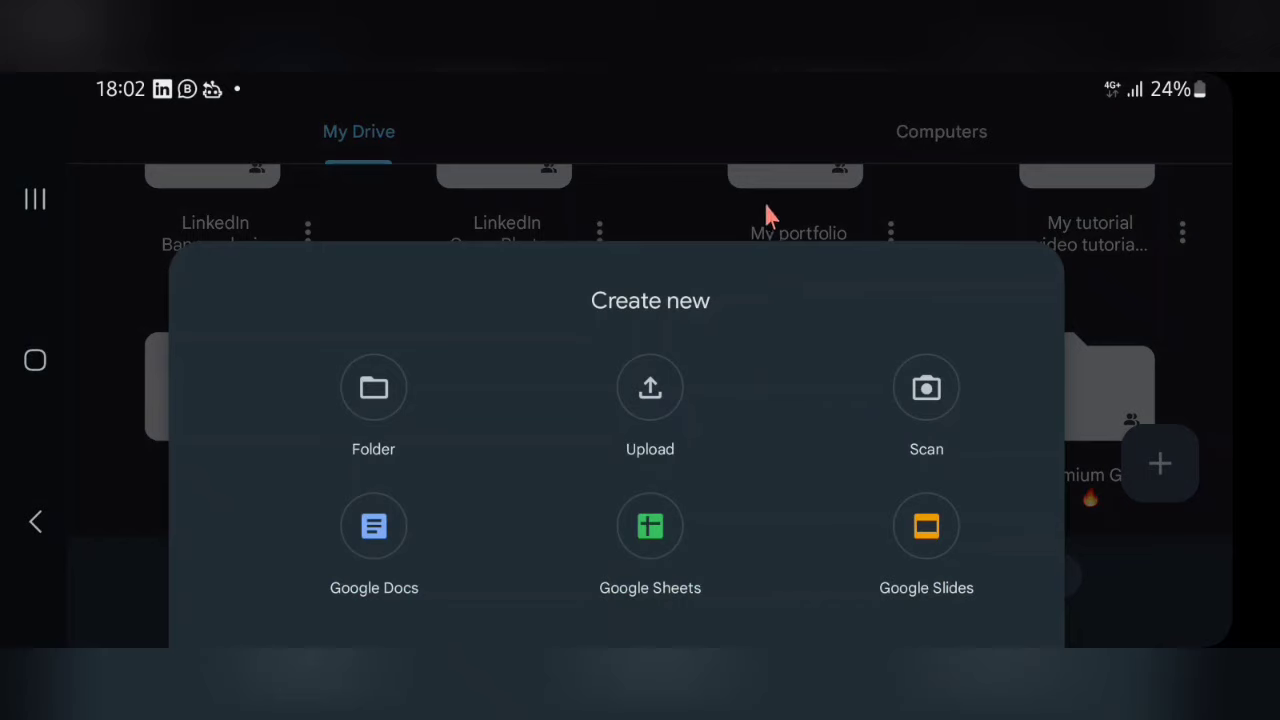
pyautogui.click(423, 368)
pyautogui.click(1105, 314)
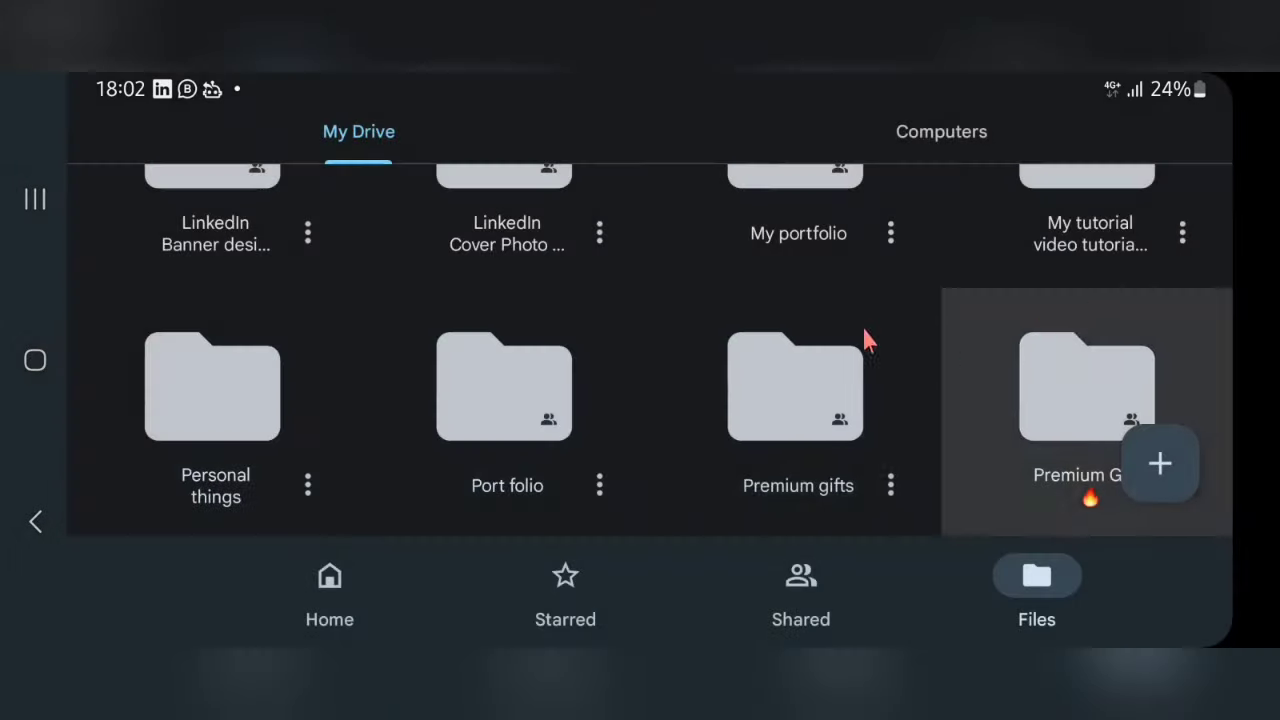
pyautogui.scroll(2, 517, 240)
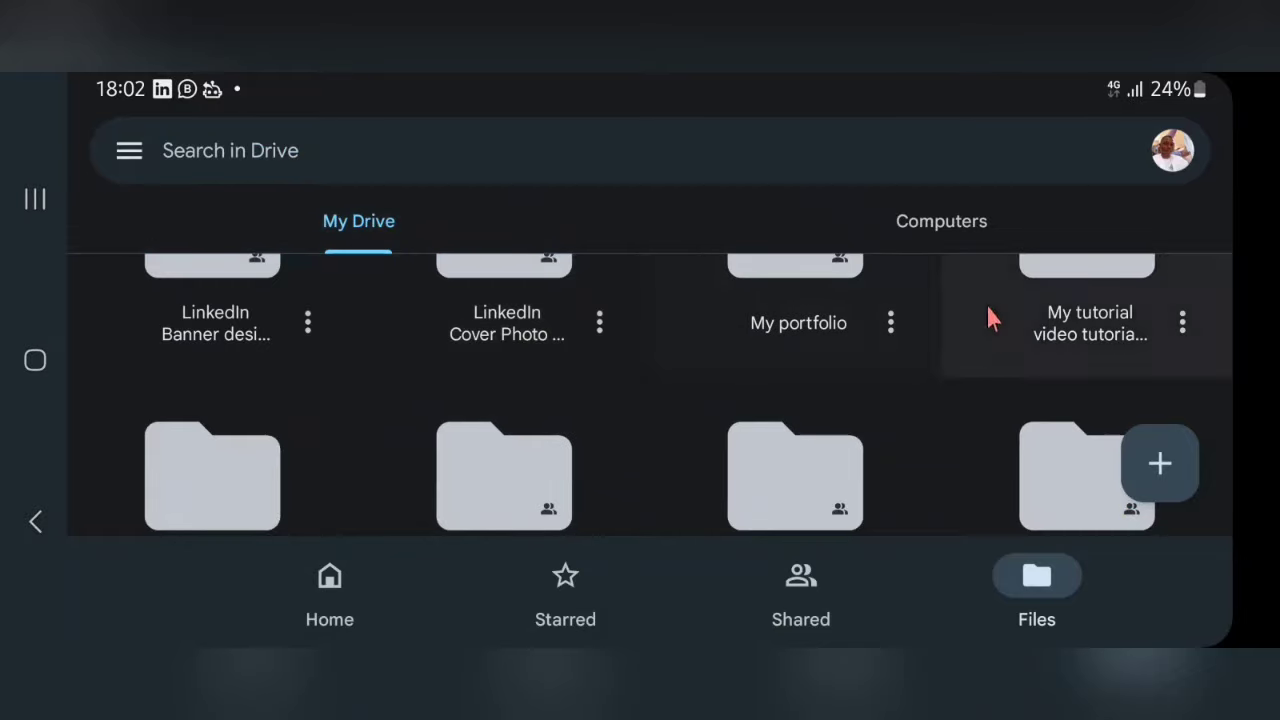
pyautogui.scroll(10, 540, 375)
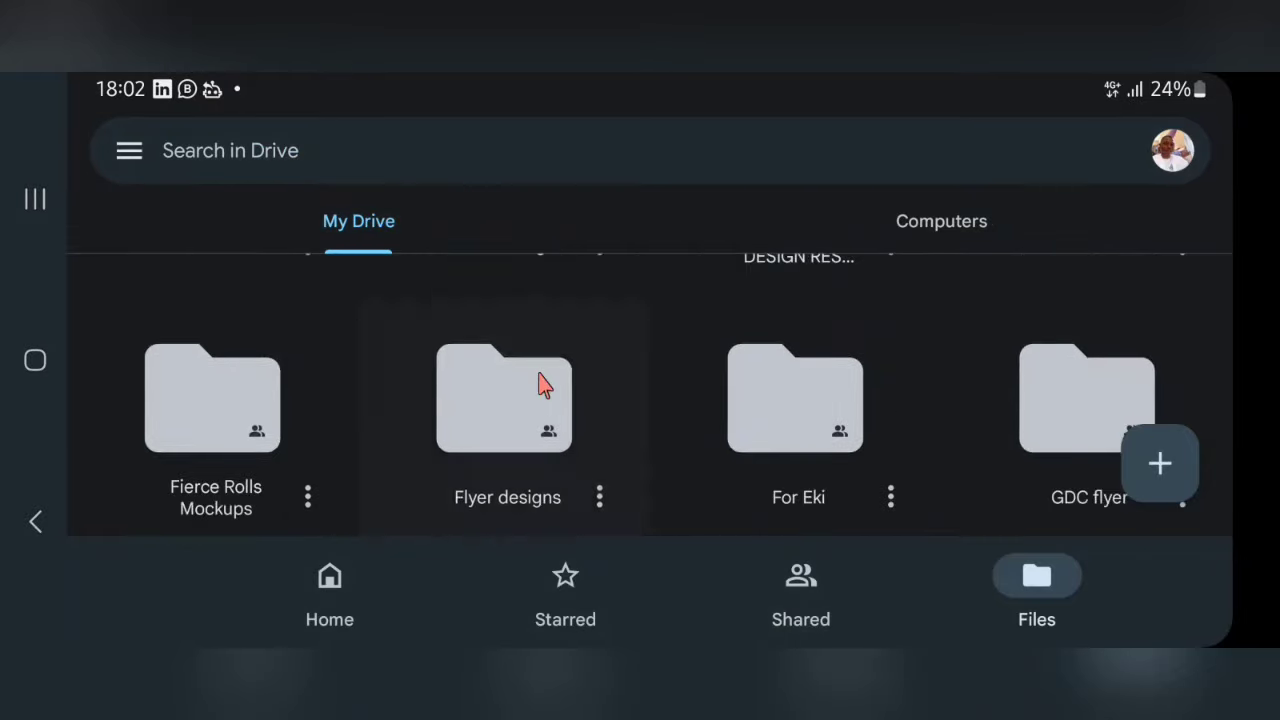
pyautogui.scroll(-2, 538, 382)
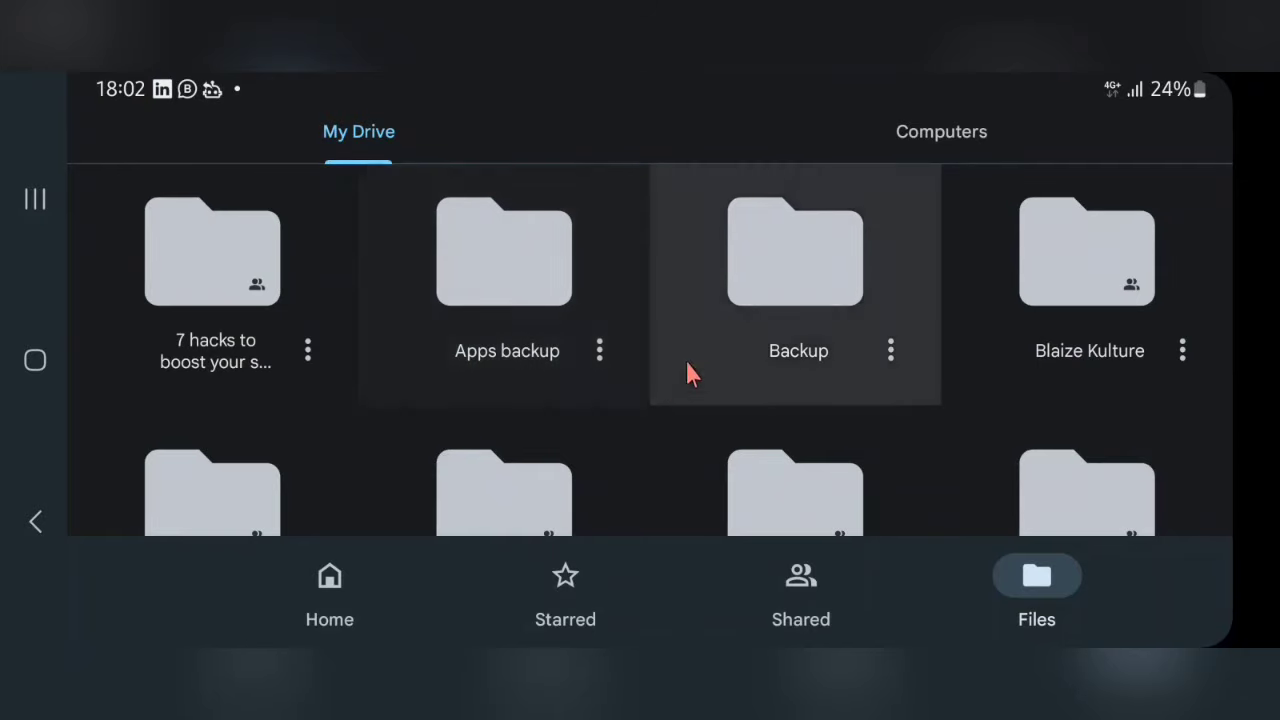
pyautogui.scroll(-10, 938, 371)
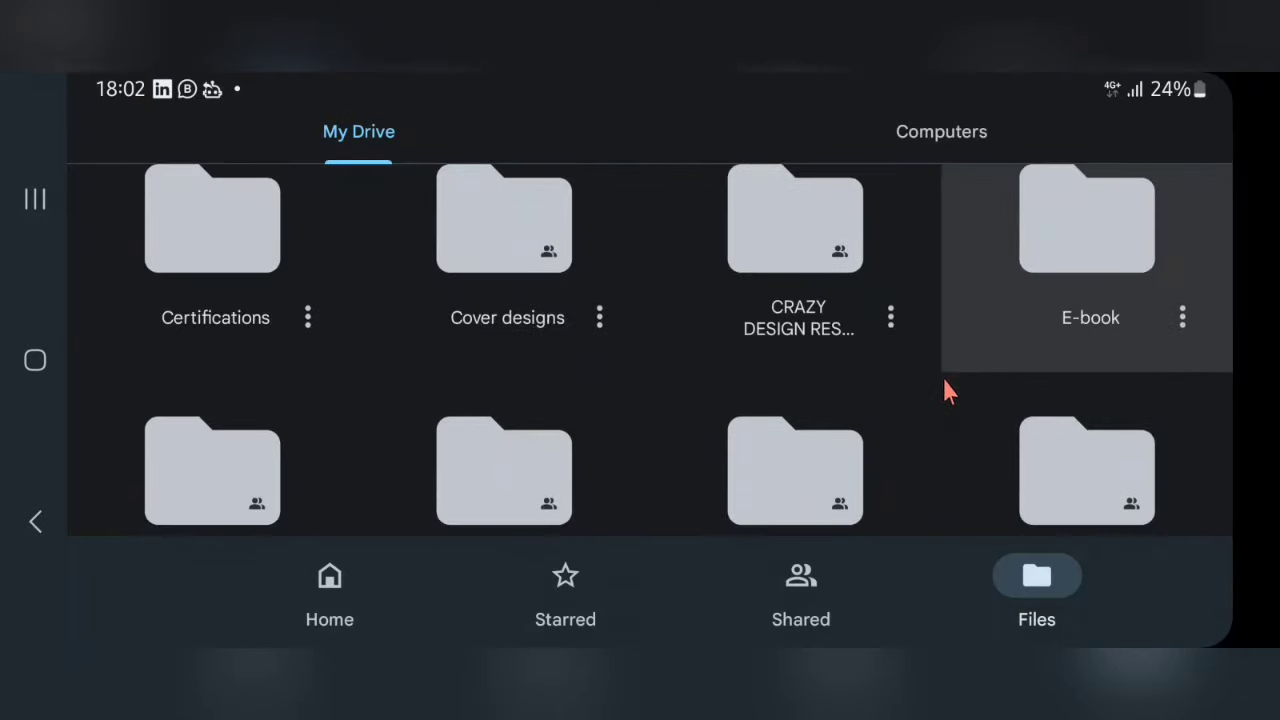
pyautogui.scroll(10, 943, 378)
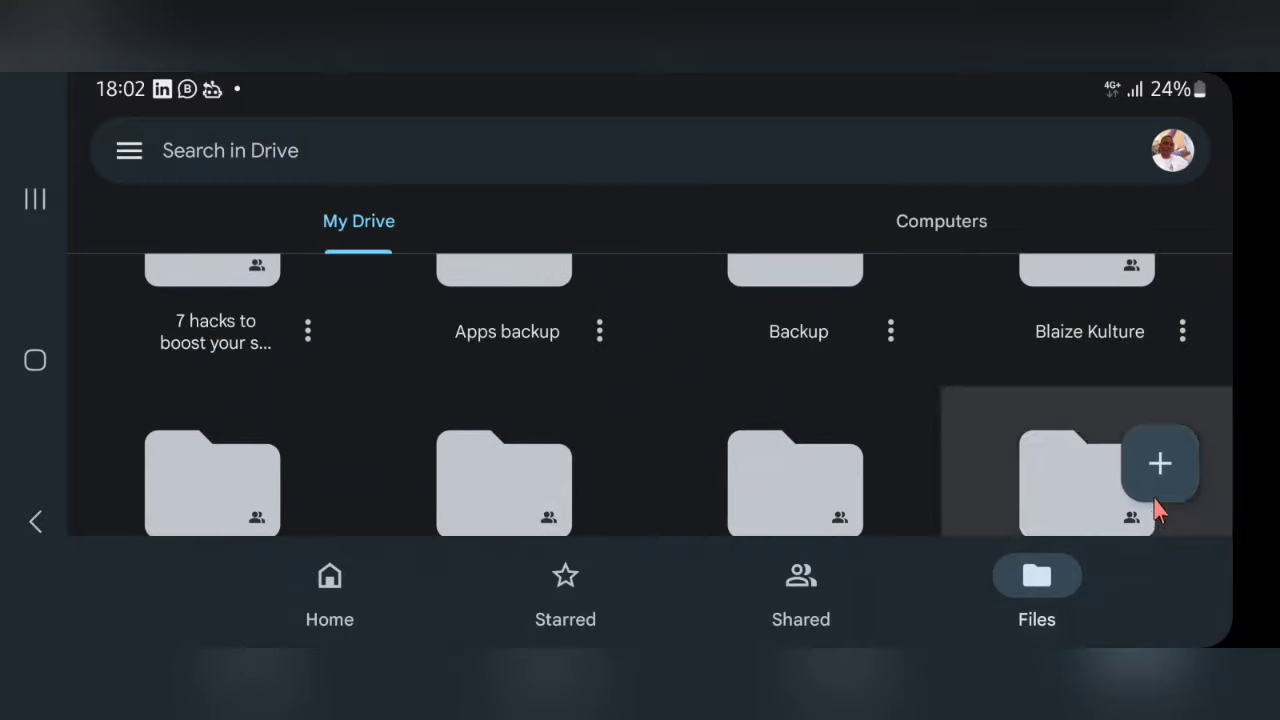
pyautogui.click(1157, 498)
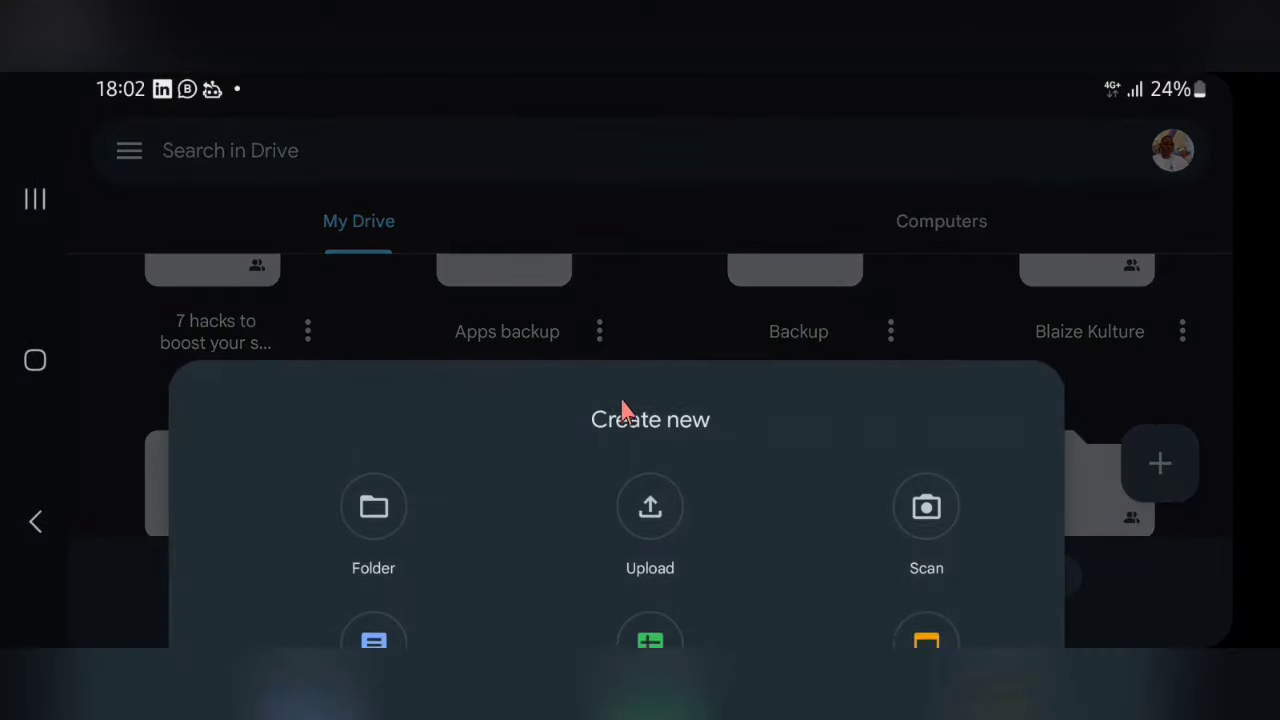
# Create a new folder in My Drive named 'Portfolio', replacing the default 'Untitled folder' name
pyautogui.click(378, 404)
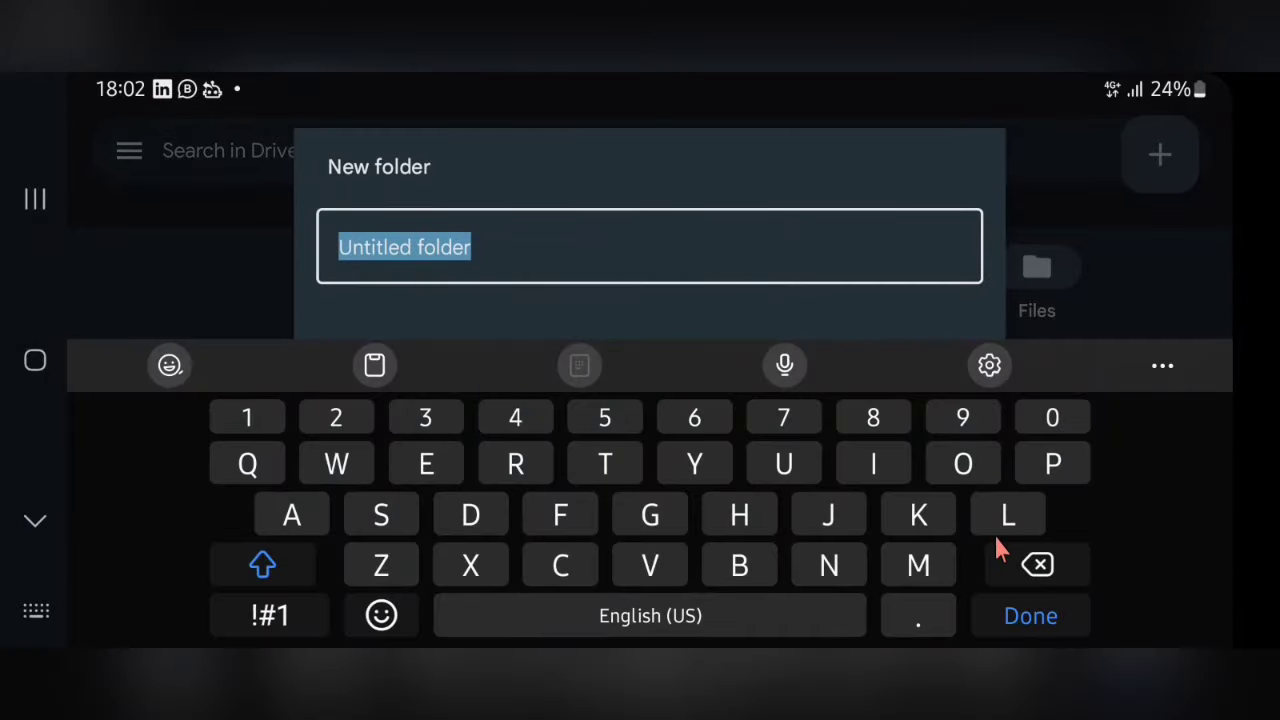
pyautogui.click(1017, 566)
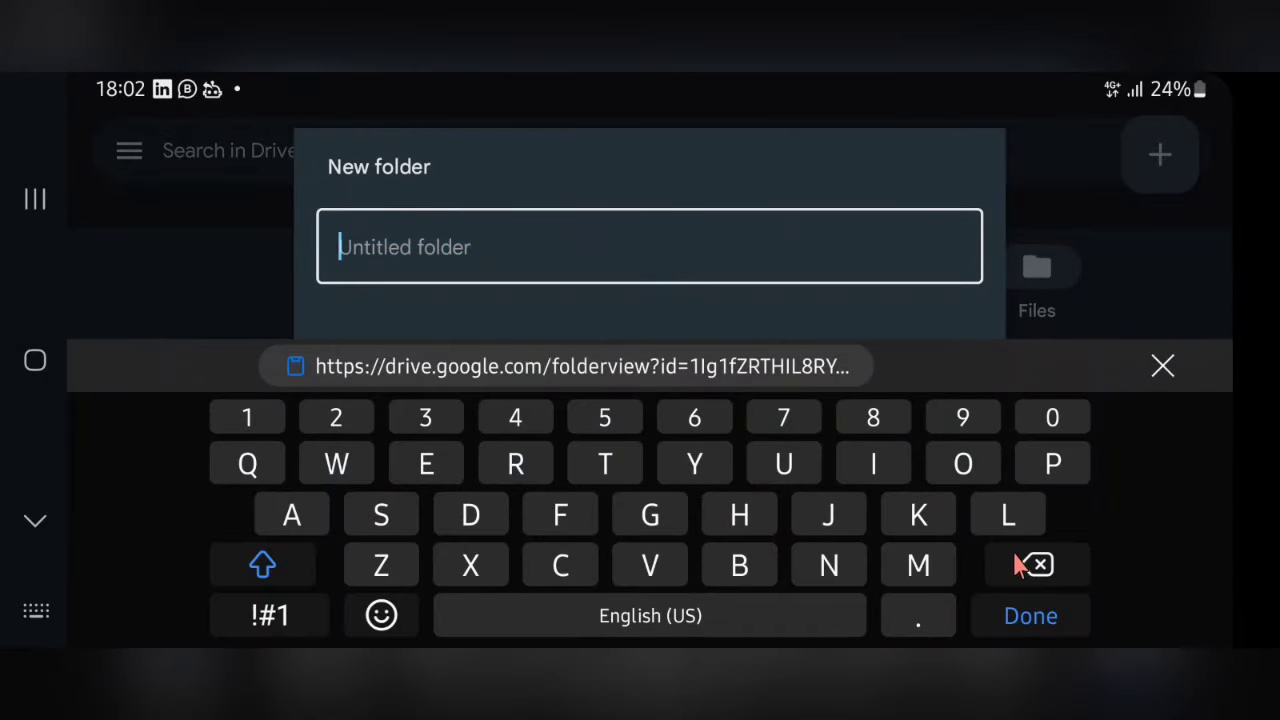
pyautogui.click(1030, 470)
pyautogui.click(969, 475)
pyautogui.click(518, 475)
pyautogui.click(613, 462)
pyautogui.click(586, 512)
pyautogui.click(952, 468)
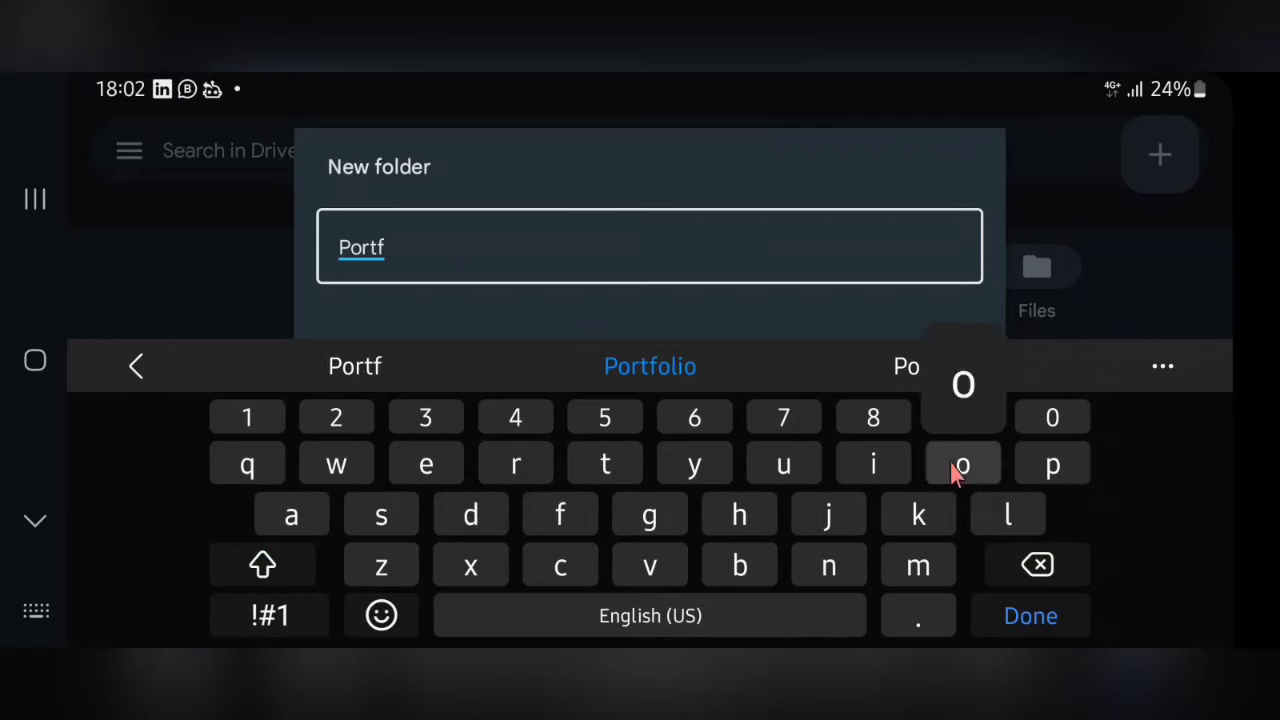
pyautogui.click(1005, 514)
pyautogui.click(880, 467)
pyautogui.click(975, 470)
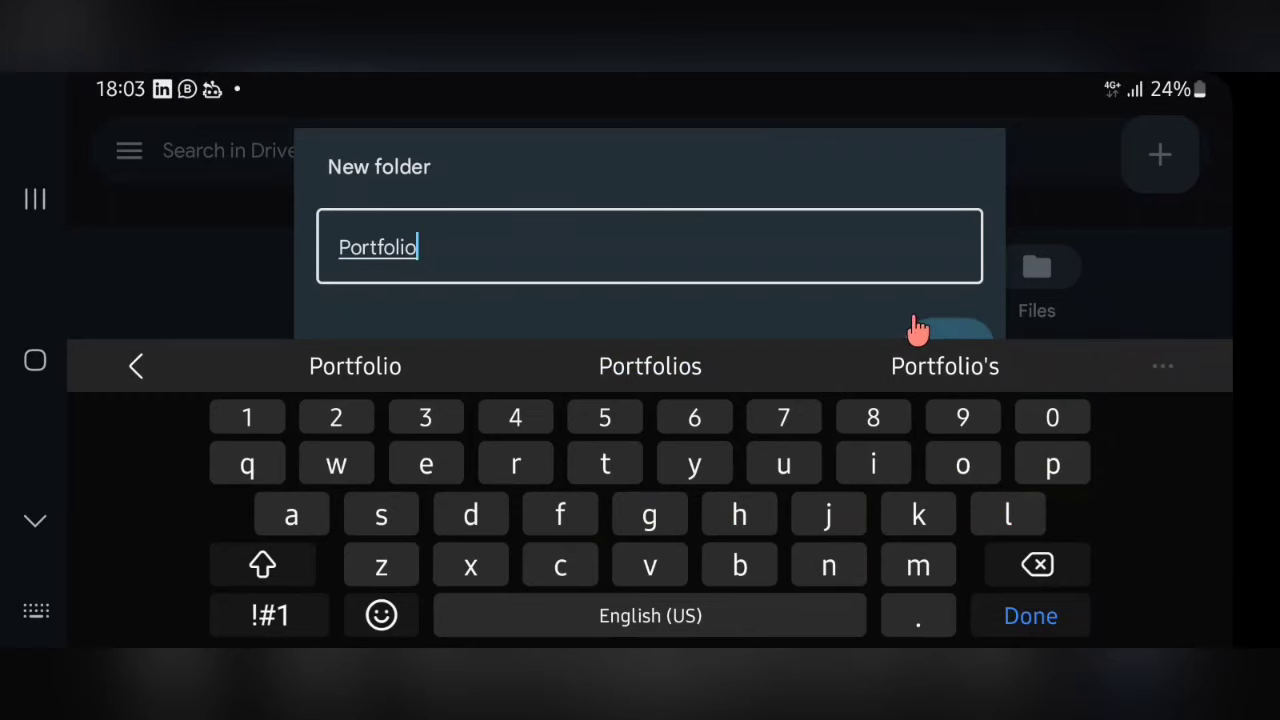
pyautogui.click(1028, 625)
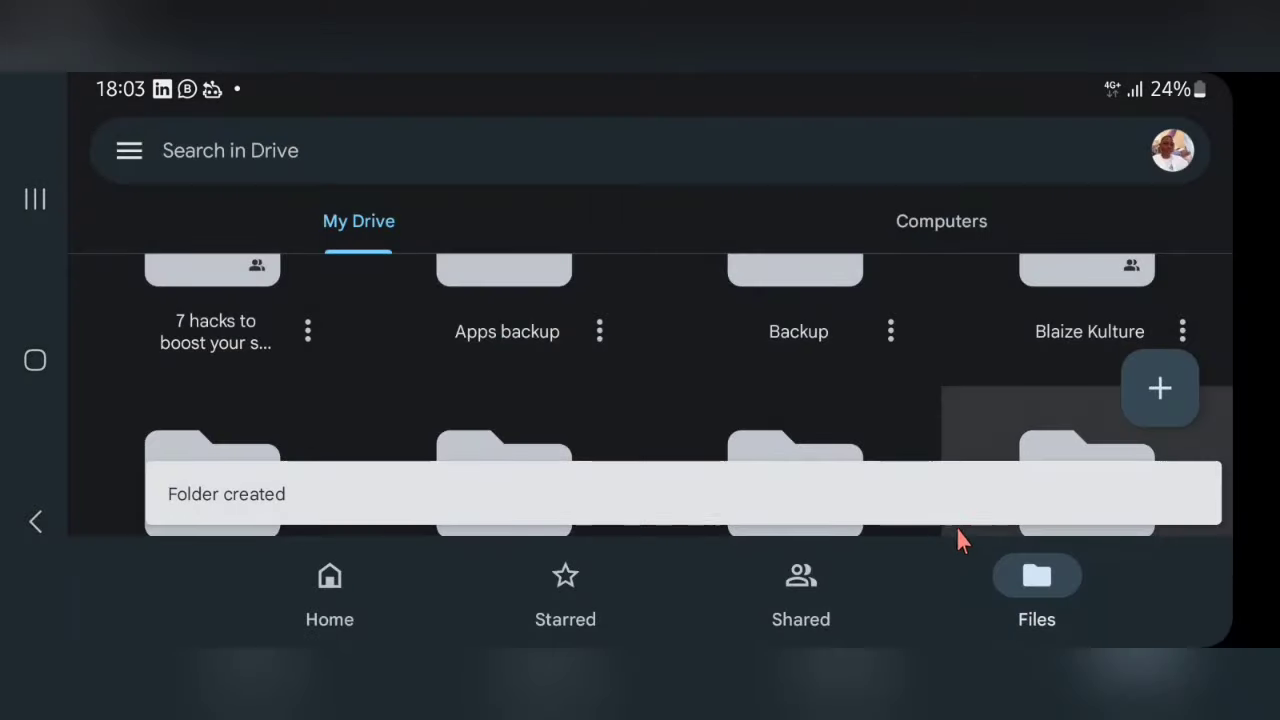
pyautogui.scroll(-10, 477, 420)
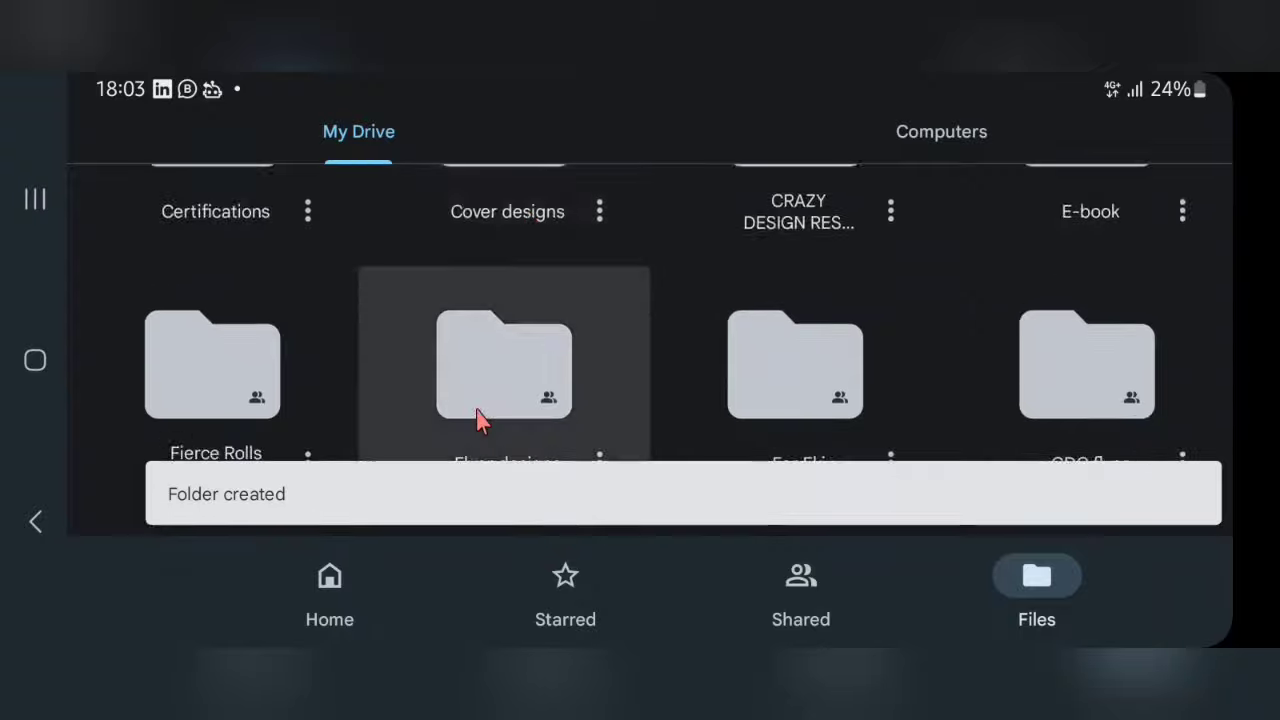
pyautogui.scroll(-3, 477, 410)
pyautogui.scroll(3, 477, 410)
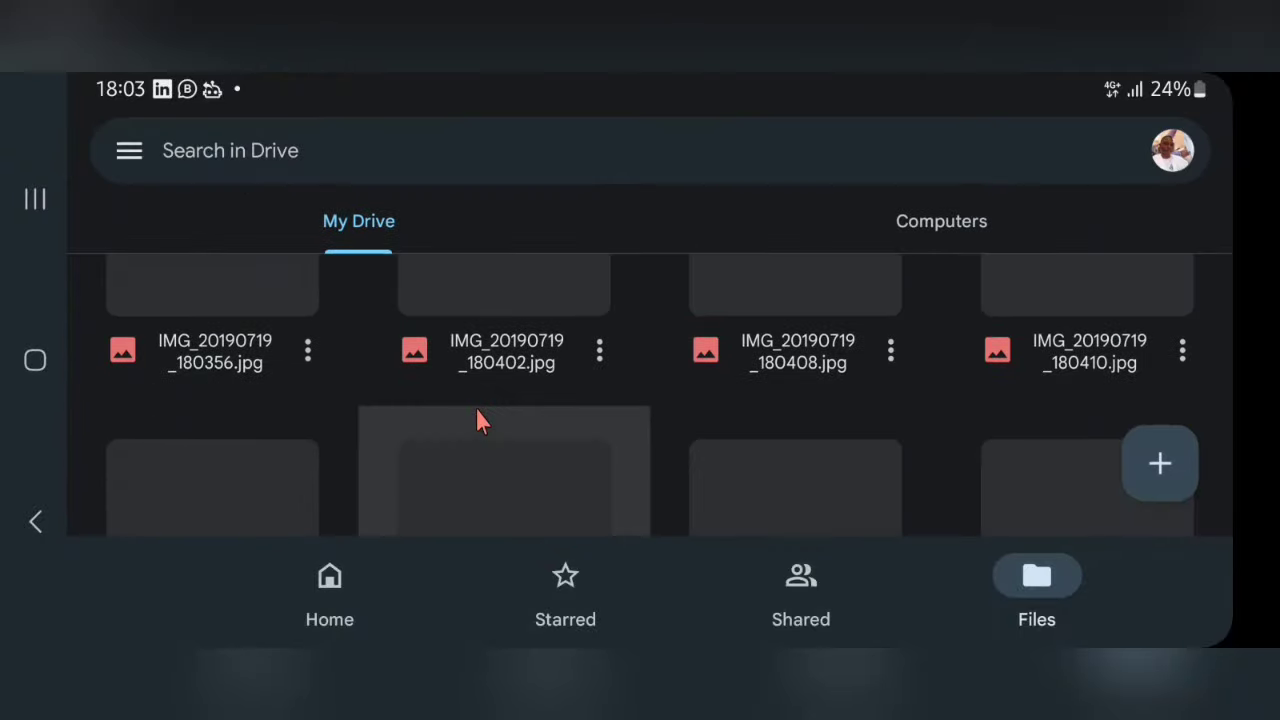
pyautogui.scroll(-3, 477, 410)
pyautogui.scroll(8, 477, 412)
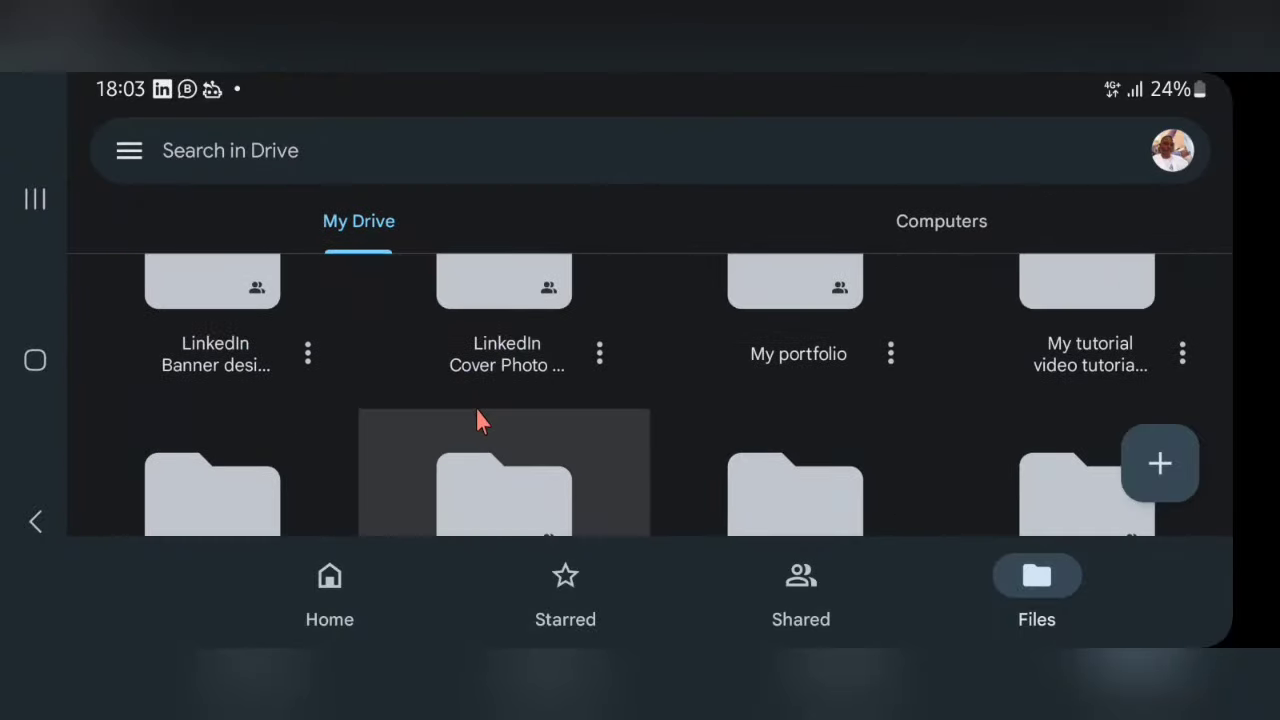
pyautogui.scroll(1, 540, 405)
pyautogui.scroll(1, 560, 402)
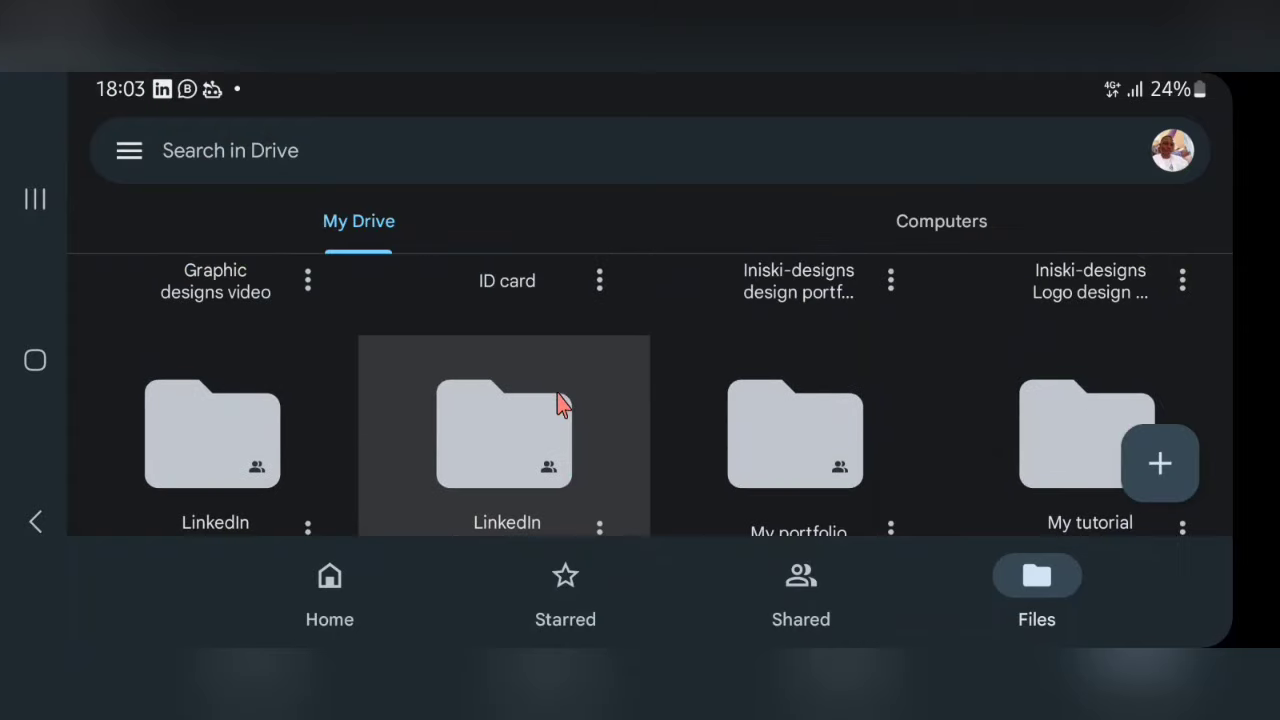
pyautogui.scroll(-3, 560, 402)
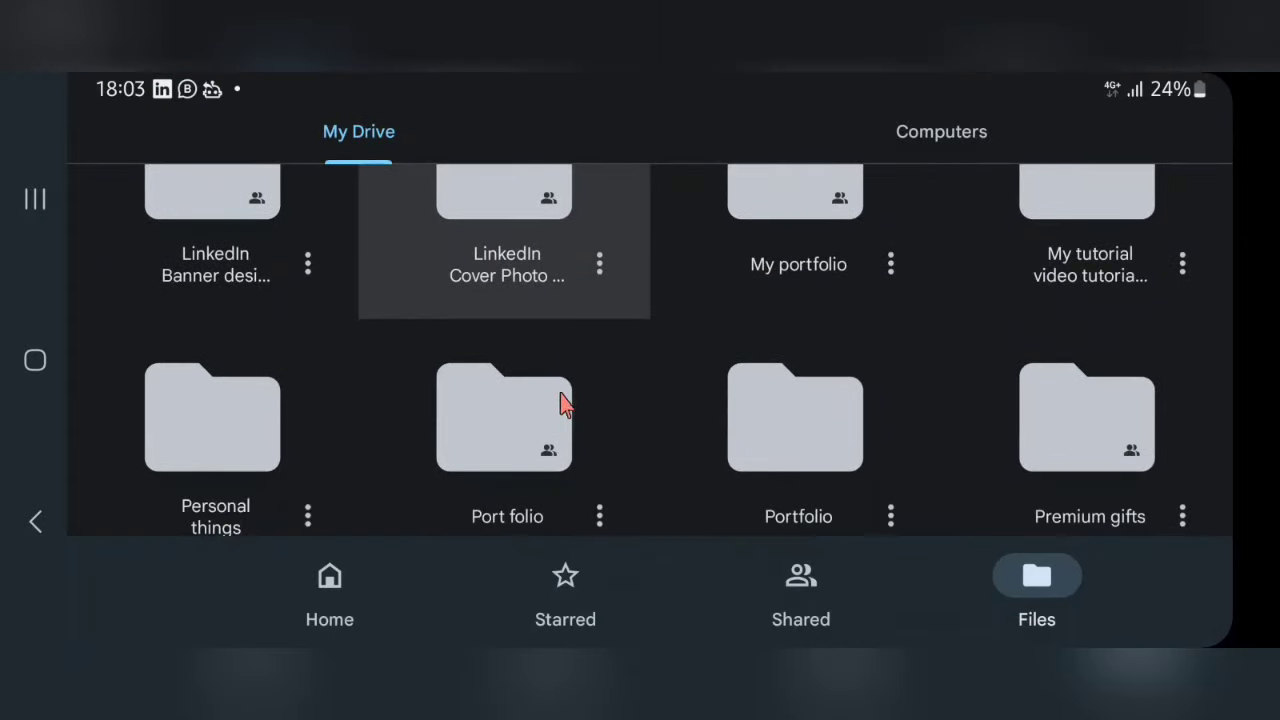
pyautogui.scroll(-1, 868, 426)
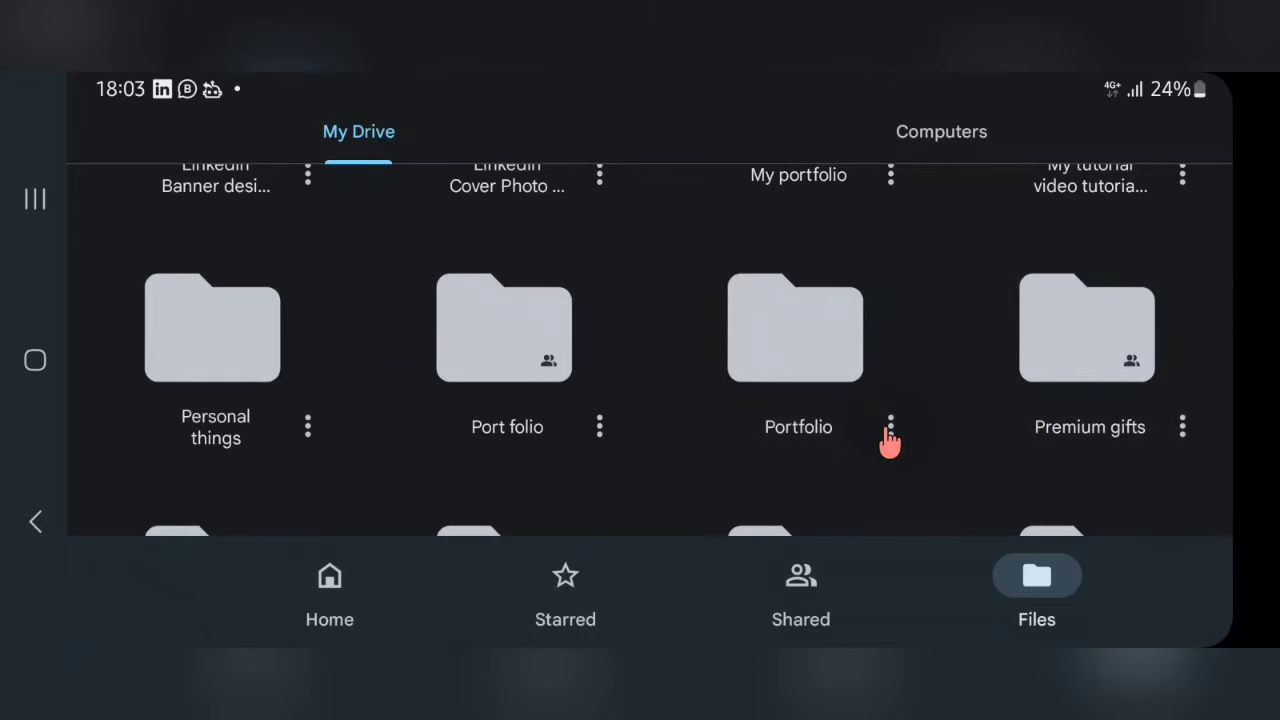
# Inside Portfolio, create a new folder named 'Flyers', correcting the mistyped 'Ffllyers'
pyautogui.click(813, 372)
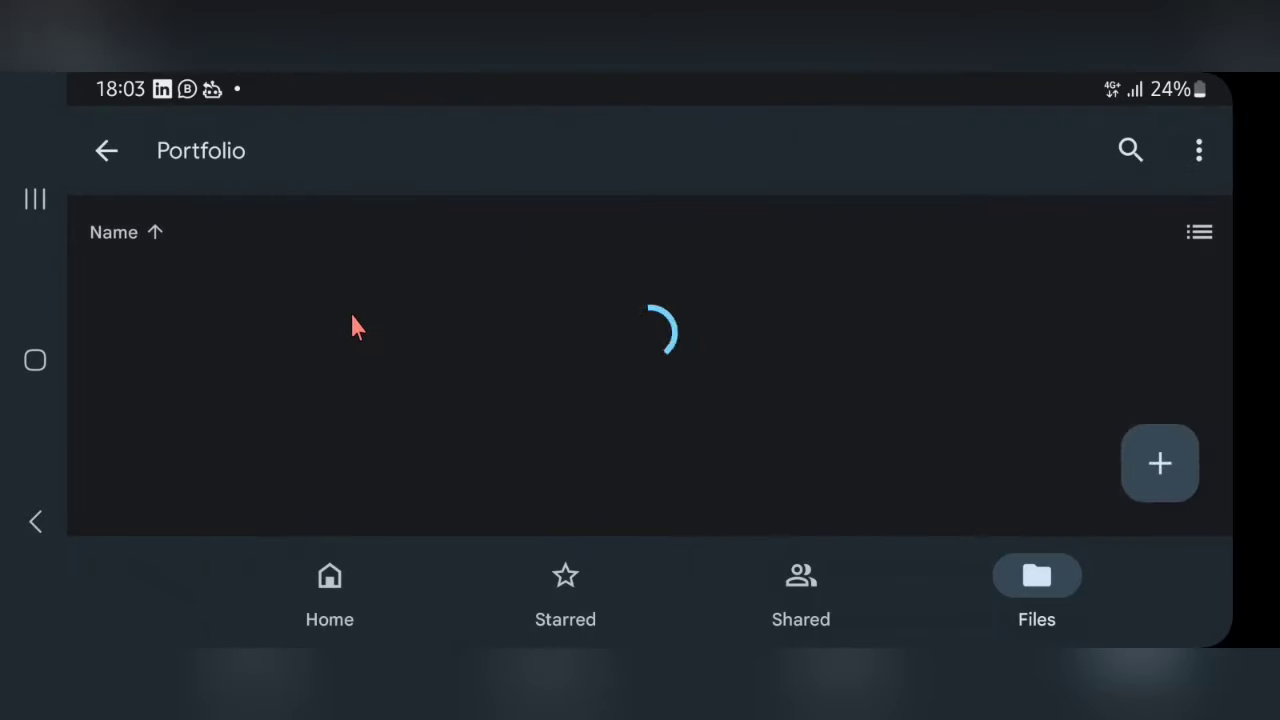
pyautogui.click(1160, 463)
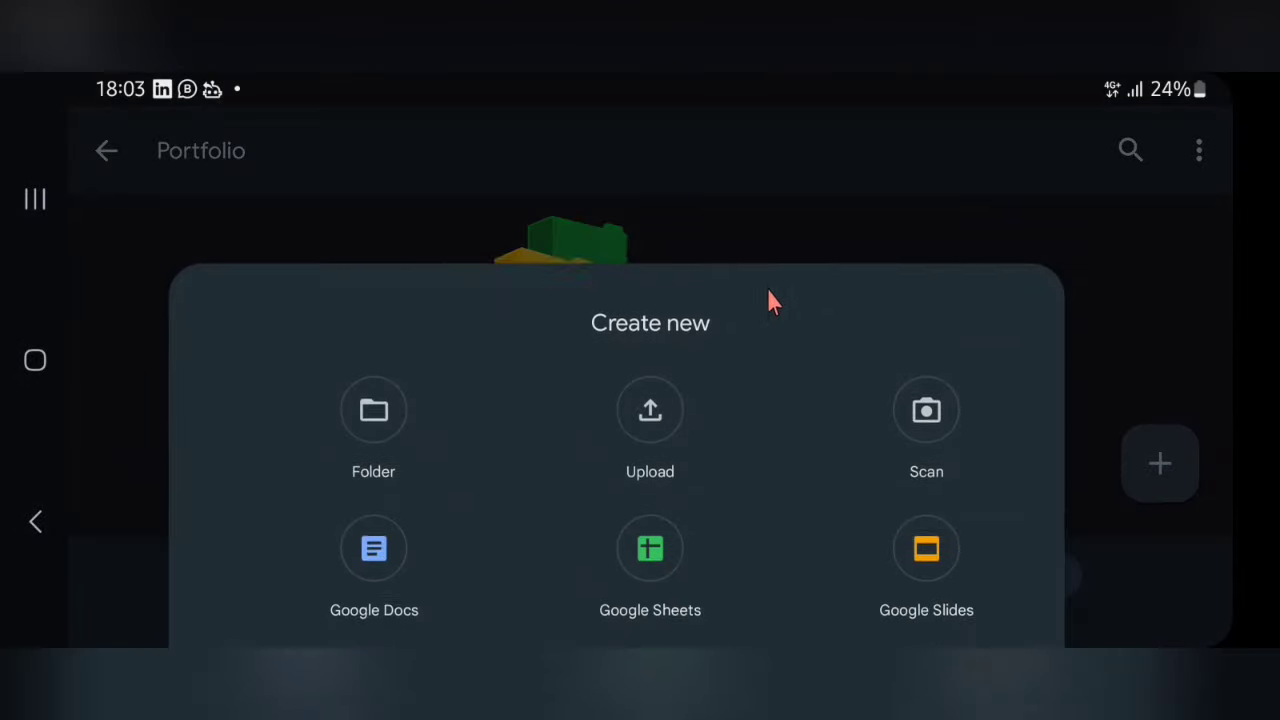
pyautogui.click(812, 425)
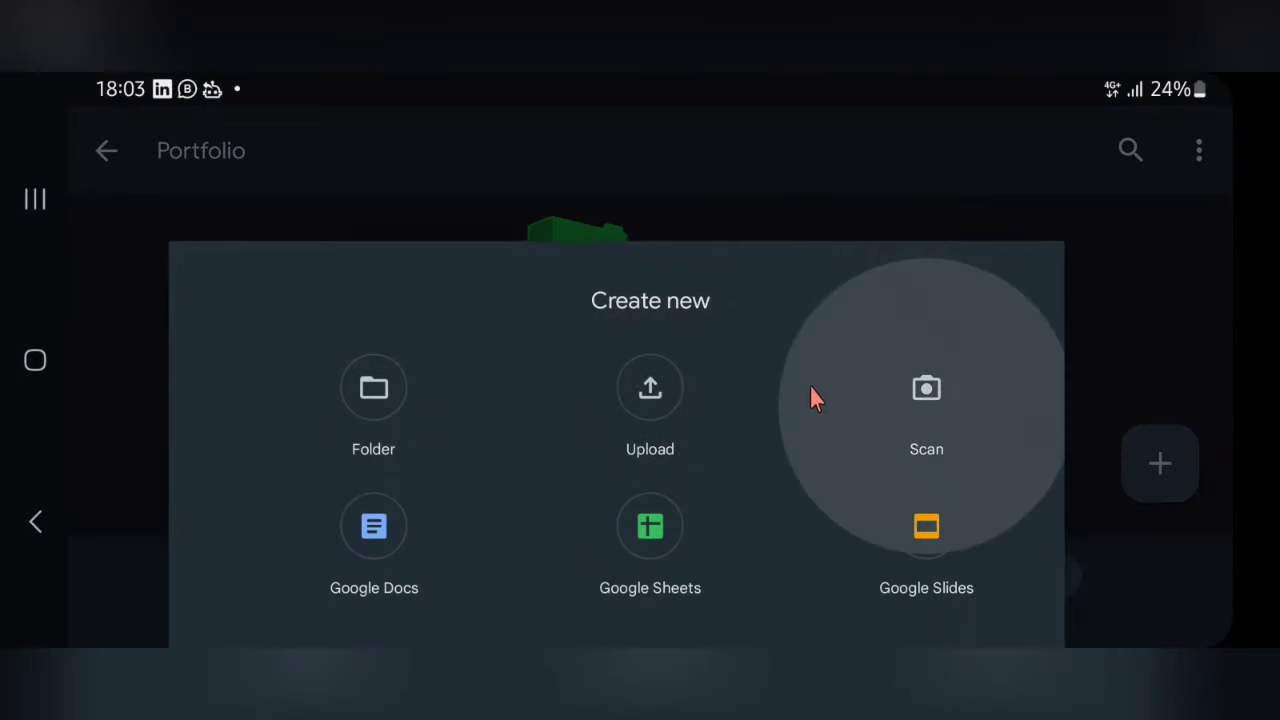
pyautogui.click(282, 437)
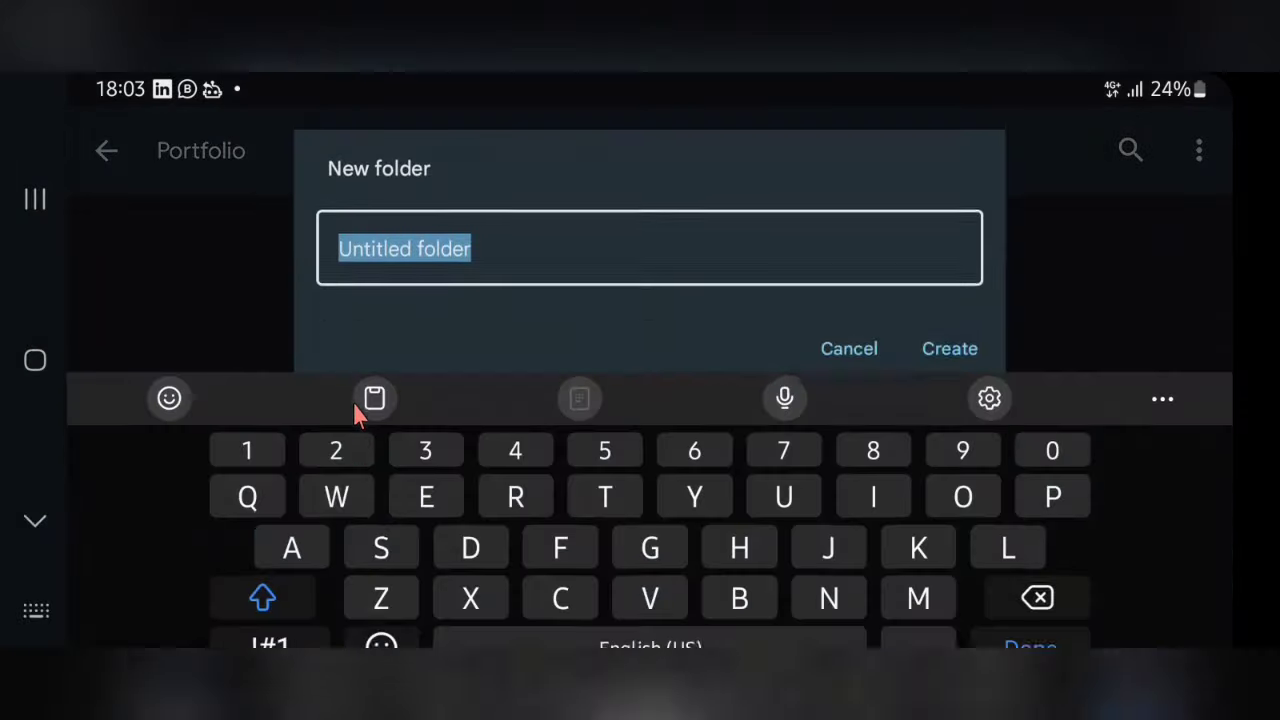
pyautogui.click(995, 582)
pyautogui.write('Ffllyer')
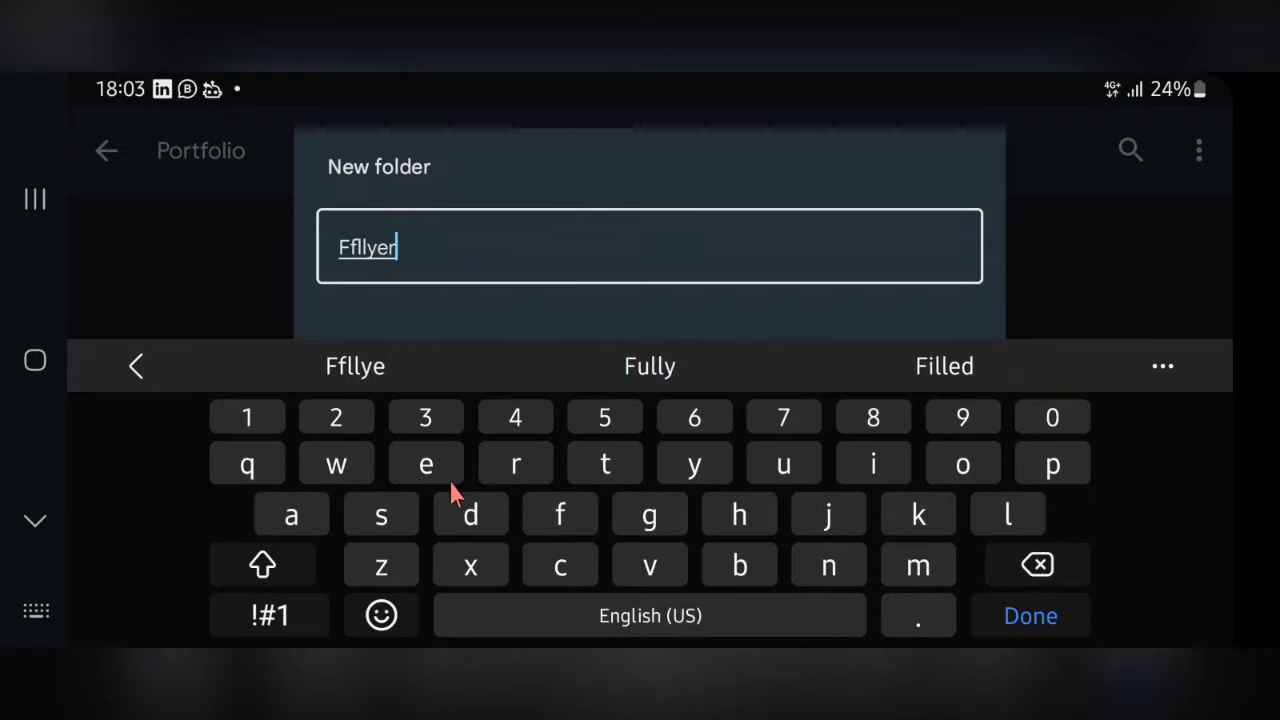
pyautogui.write('s')
pyautogui.click(360, 247)
pyautogui.click(370, 247)
pyautogui.click(1050, 560)
pyautogui.click(1050, 560)
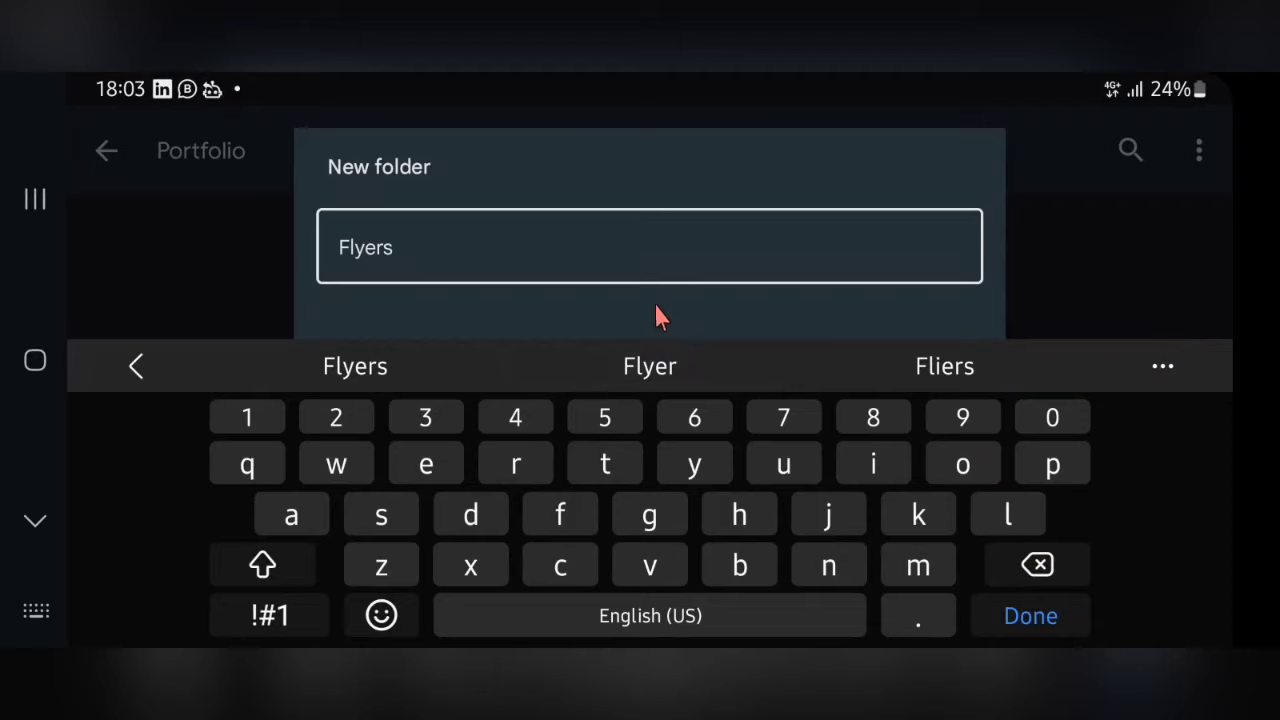
pyautogui.click(1040, 611)
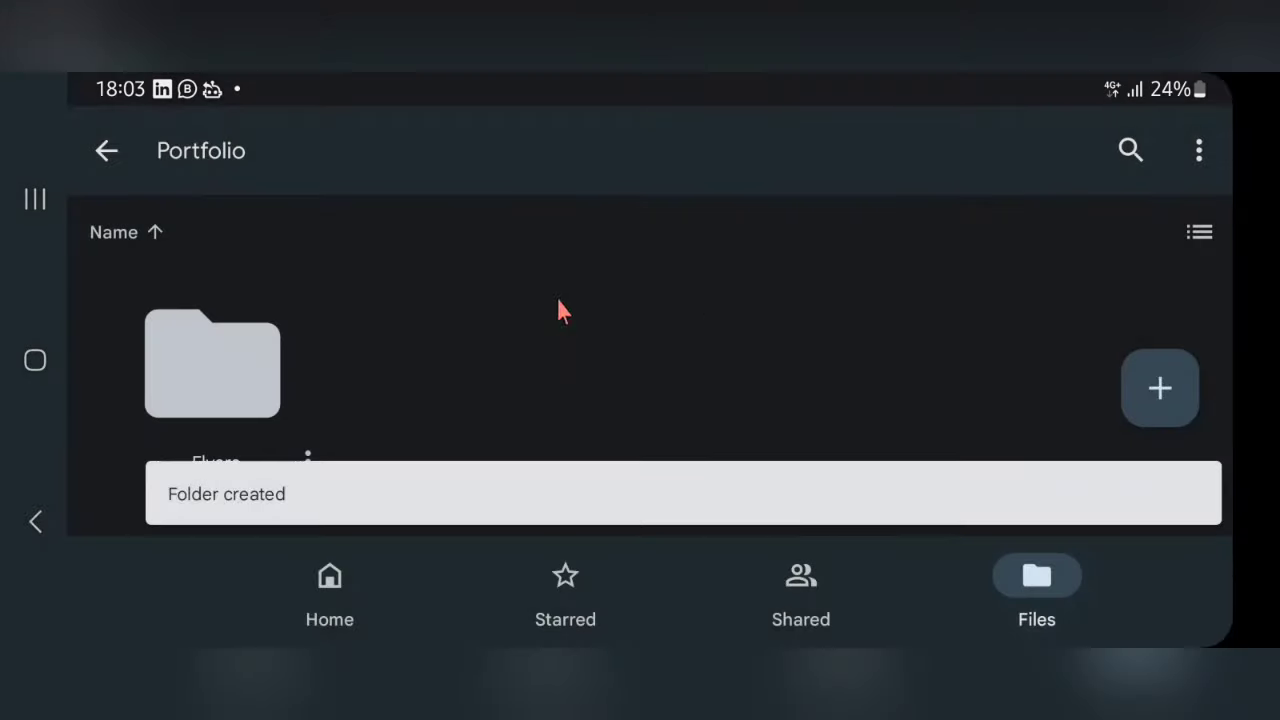
# Open the Flyers folder and start an upload into it
pyautogui.click(229, 360)
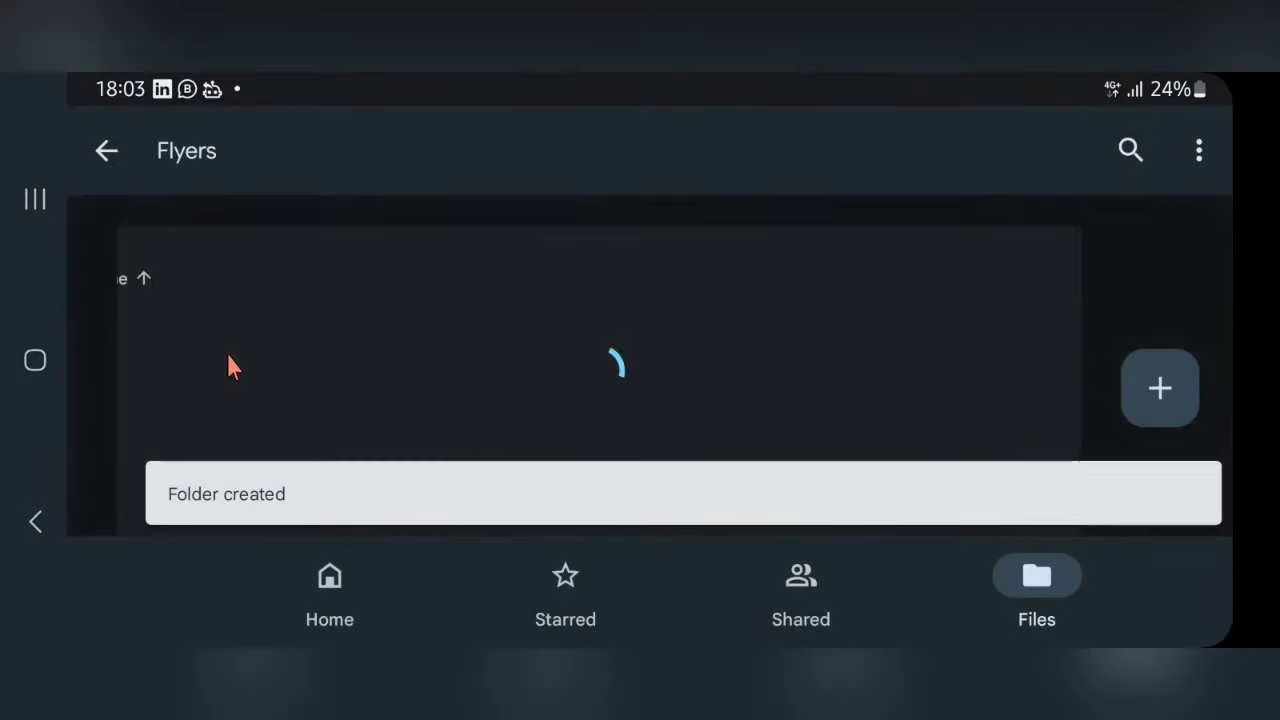
pyautogui.click(1155, 395)
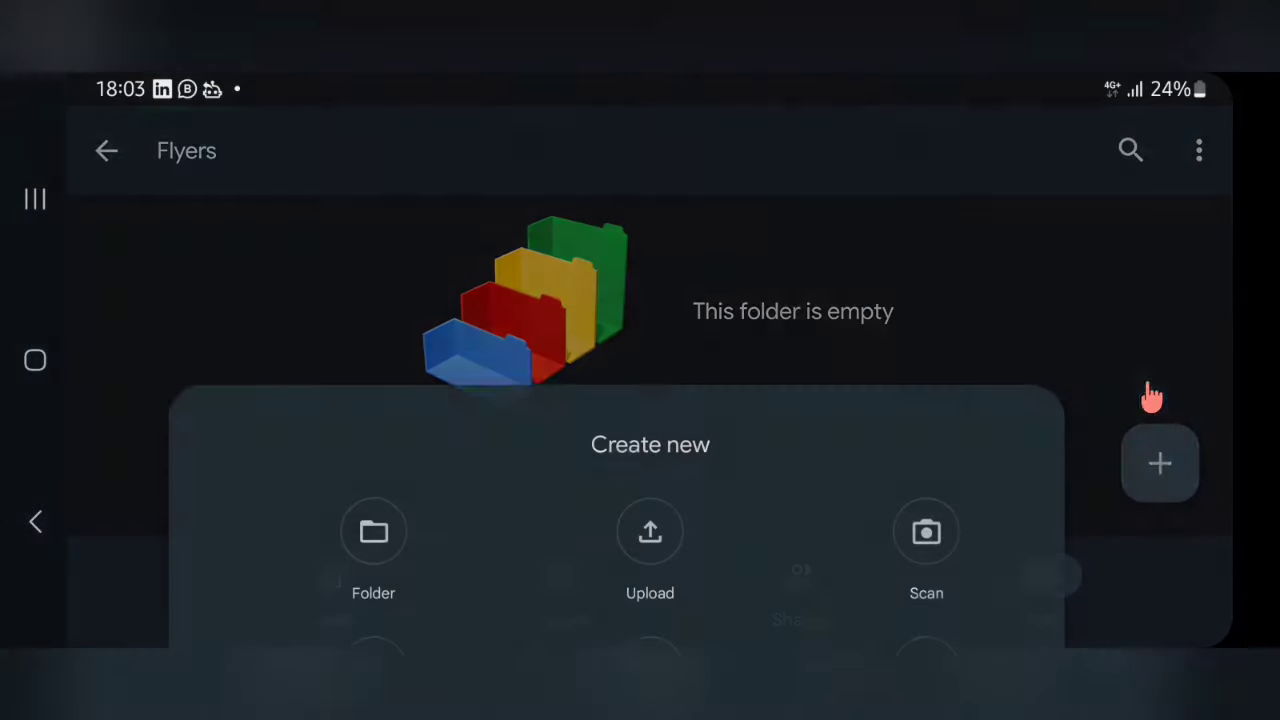
pyautogui.click(590, 525)
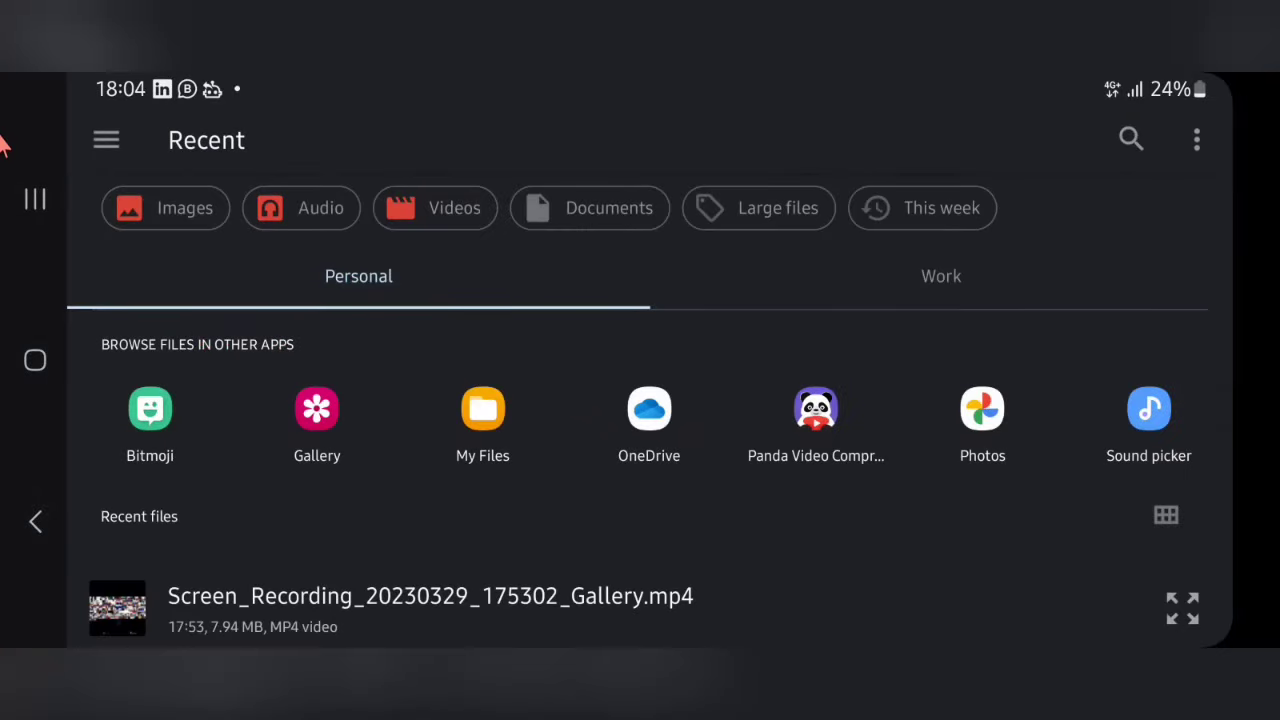
# Upload the GAIN MORE CONTACTS flyer image from the AdobeLightroom Images folder into Flyers
pyautogui.click(104, 141)
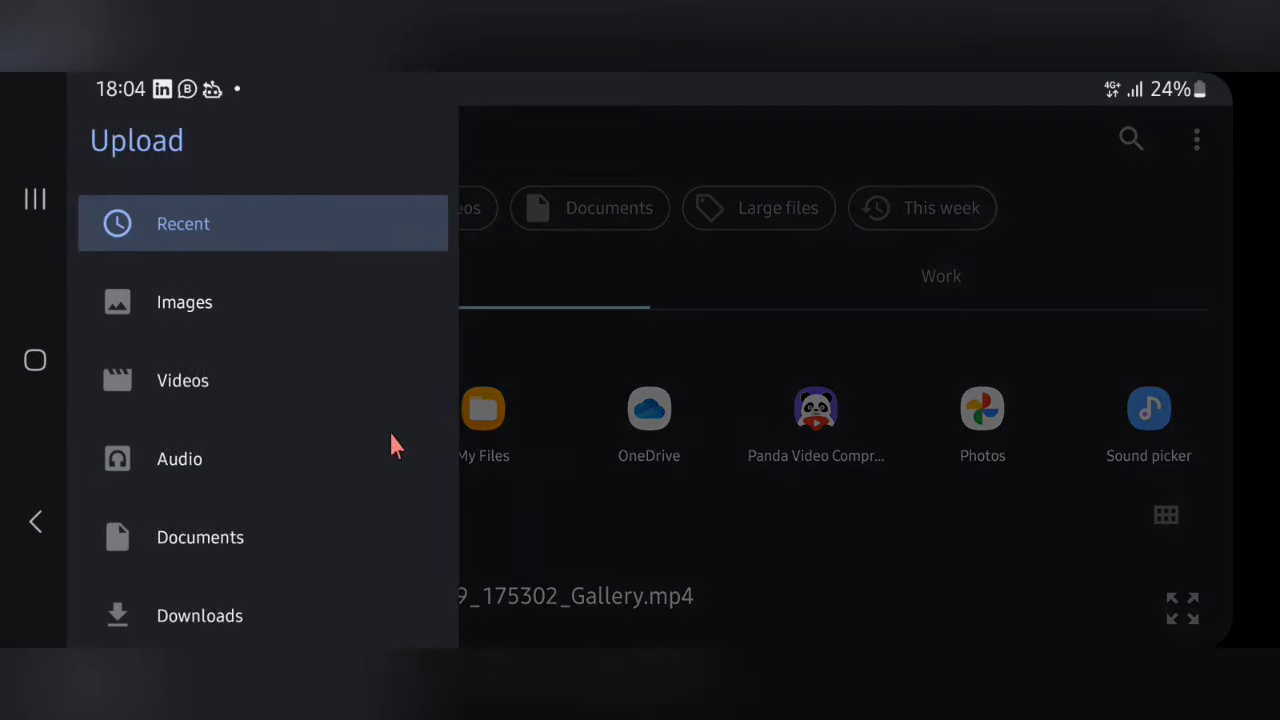
pyautogui.click(349, 303)
pyautogui.scroll(-3, 586, 490)
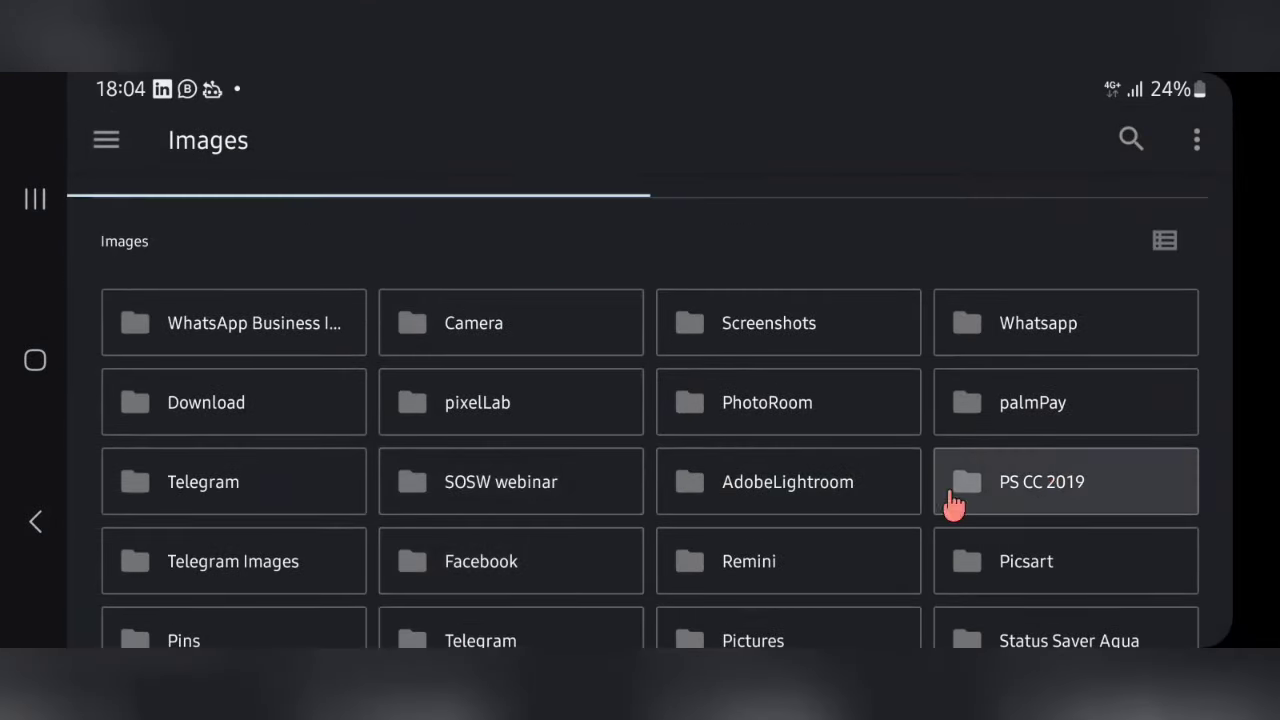
pyautogui.click(853, 492)
pyautogui.scroll(-5, 605, 490)
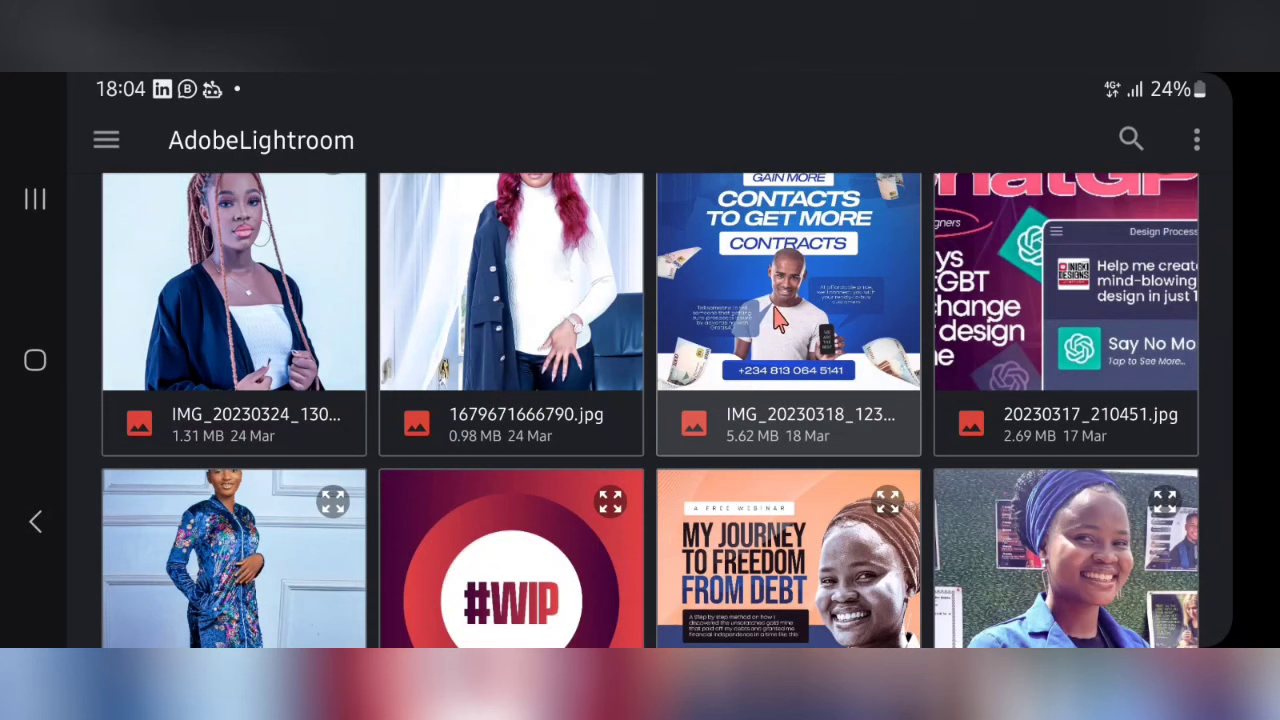
pyautogui.scroll(1, 785, 347)
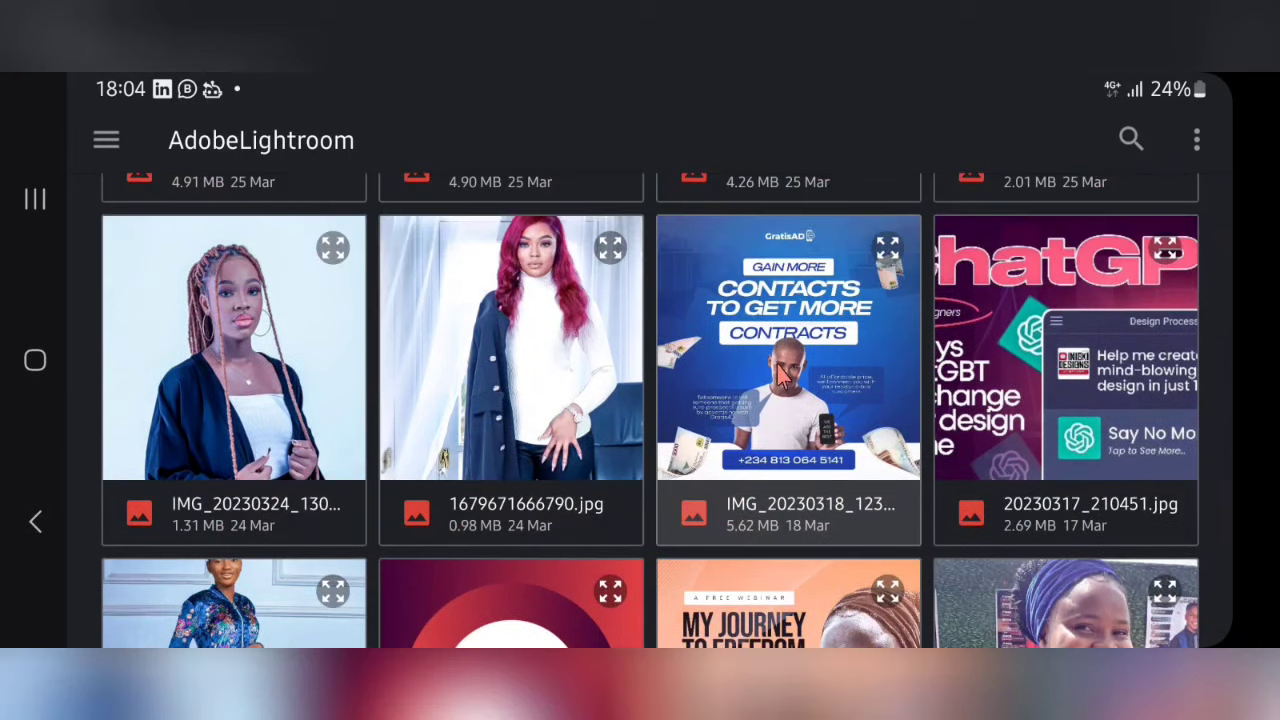
pyautogui.click(783, 372)
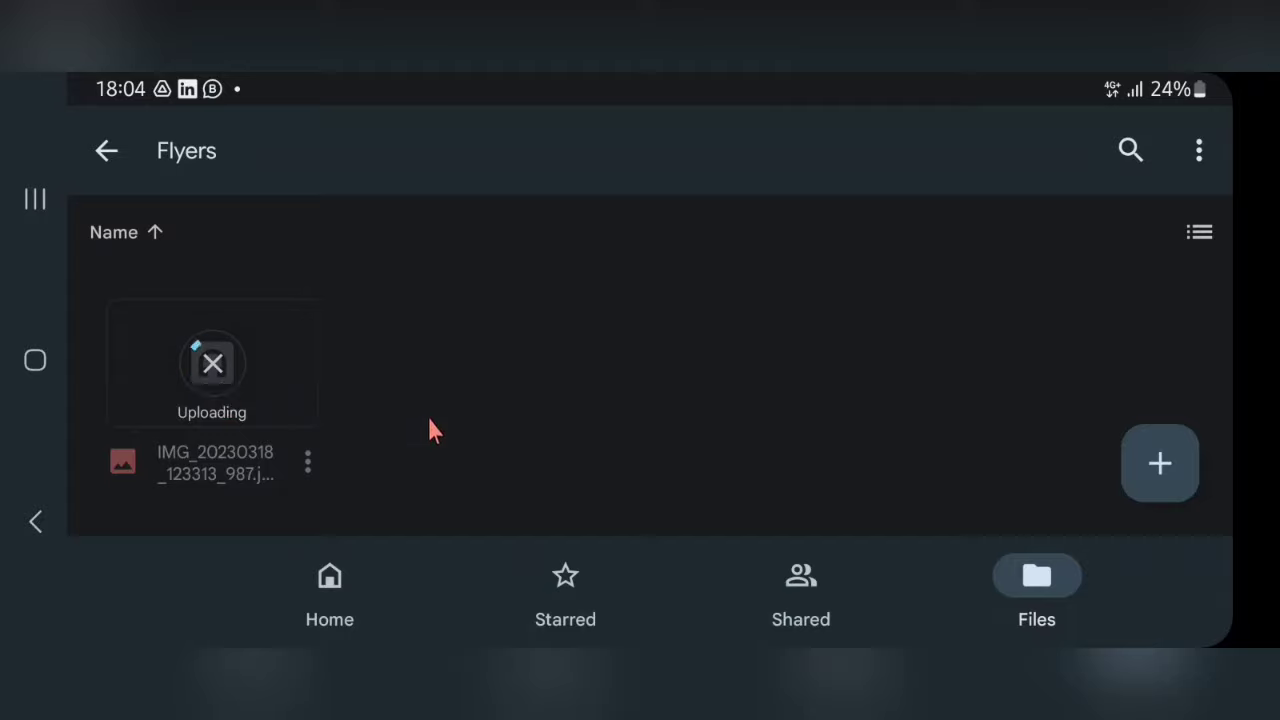
# Start another image upload into Flyers and browse the image folder
pyautogui.click(1172, 462)
pyautogui.click(676, 540)
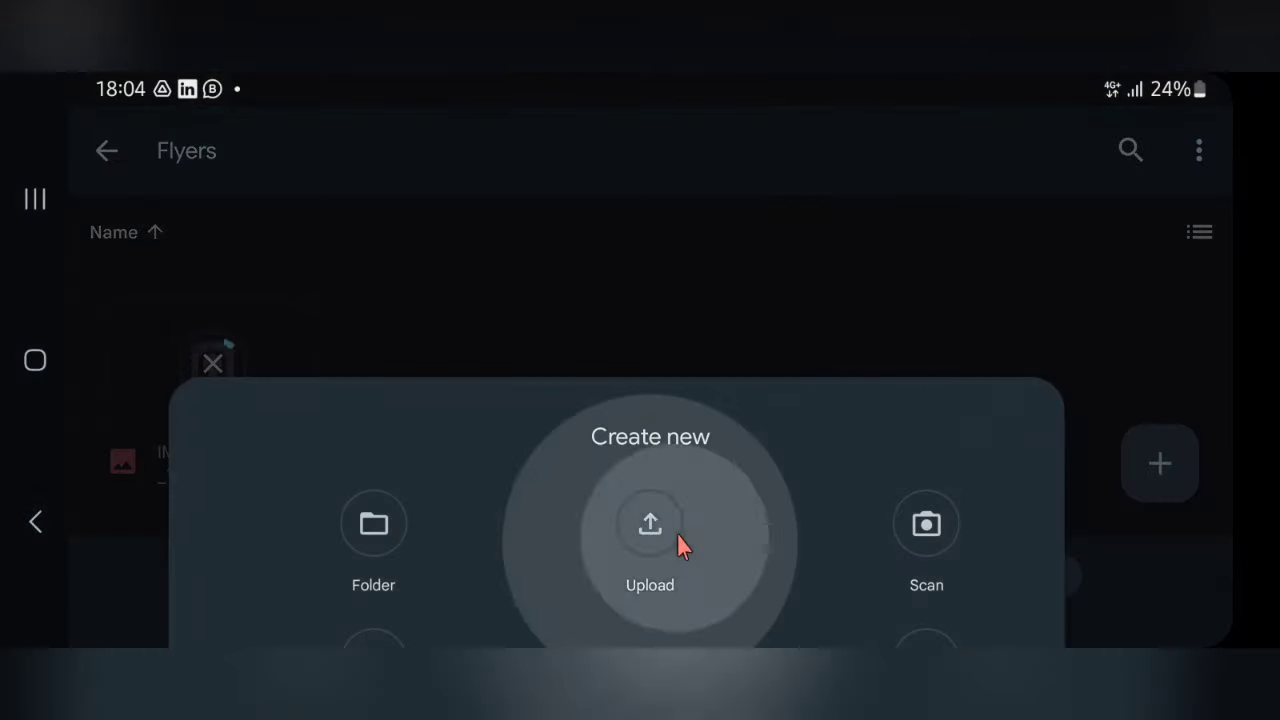
pyautogui.scroll(-5, 790, 485)
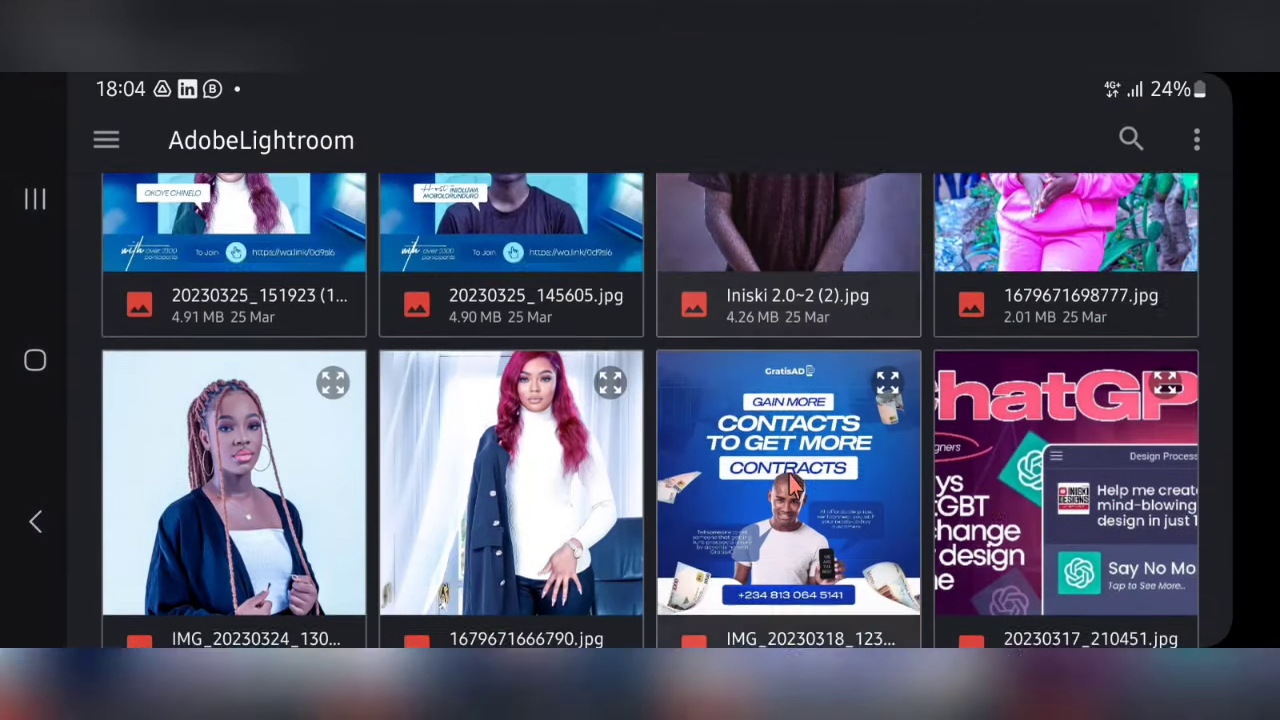
pyautogui.scroll(-1, 790, 485)
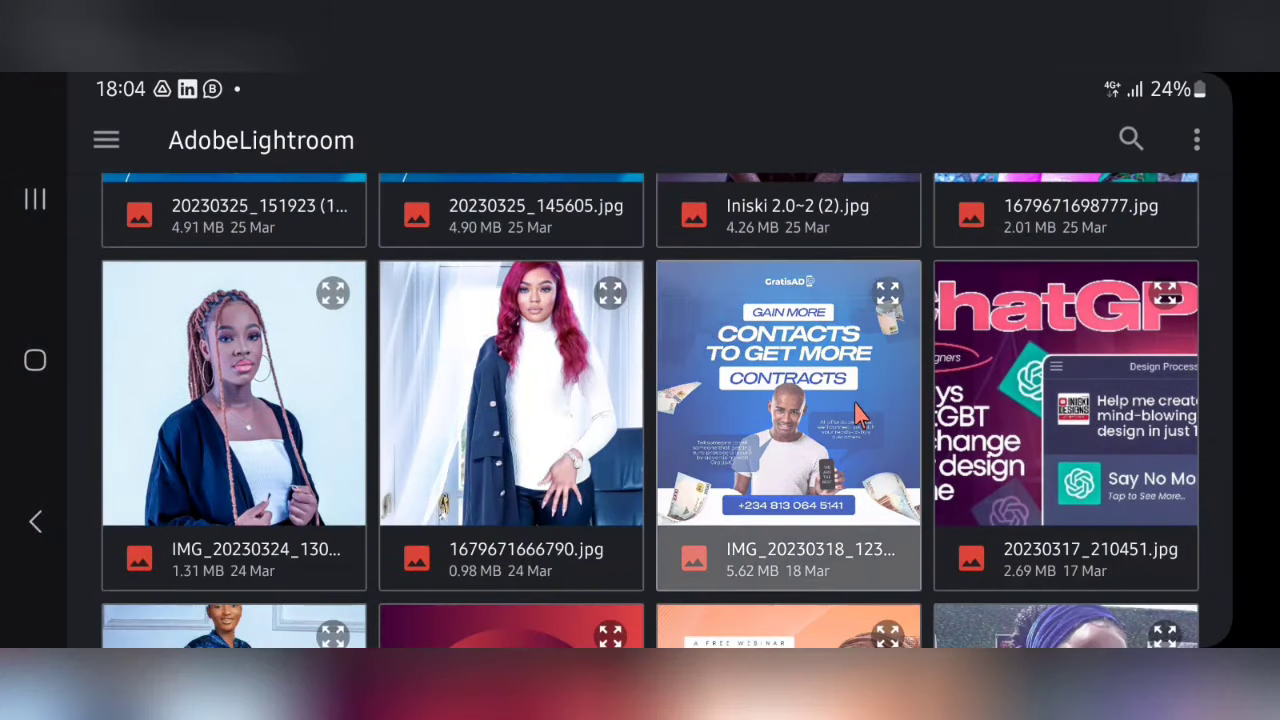
pyautogui.scroll(-2, 858, 415)
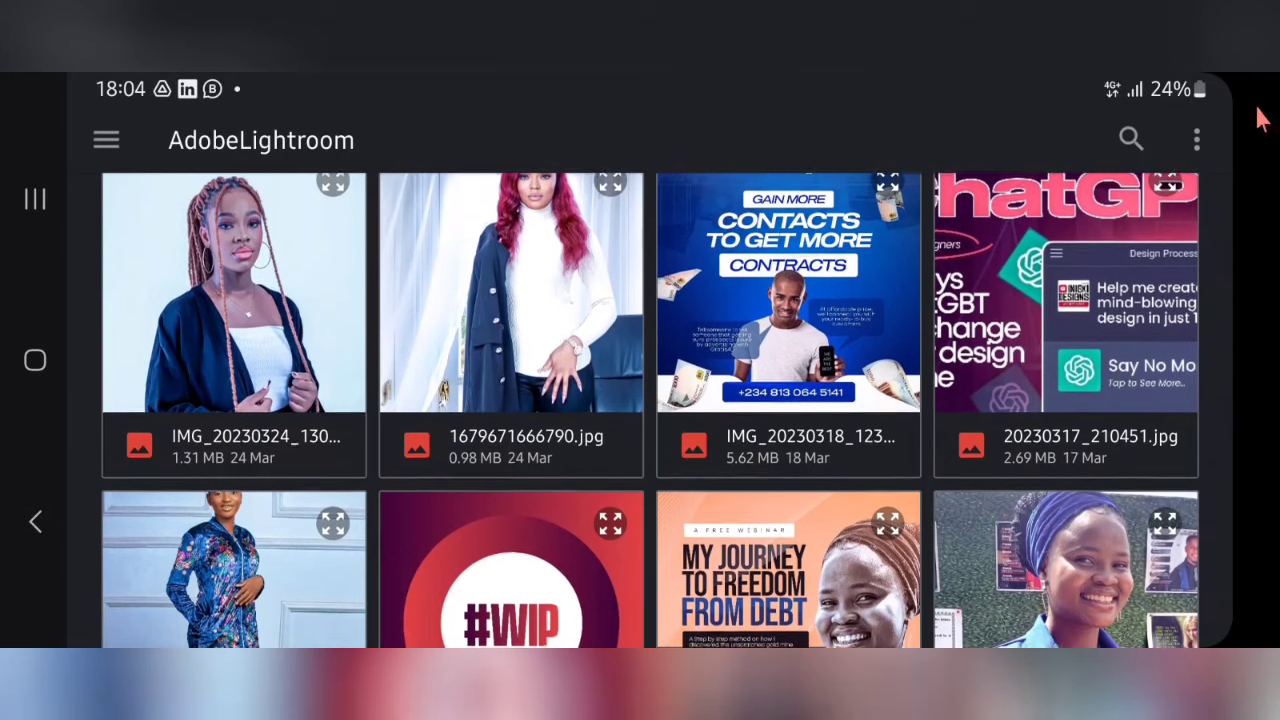
# Select all images, deselect Iniski and 20230325_145605, cancel the selection, and return to the Images folder list
pyautogui.click(1198, 139)
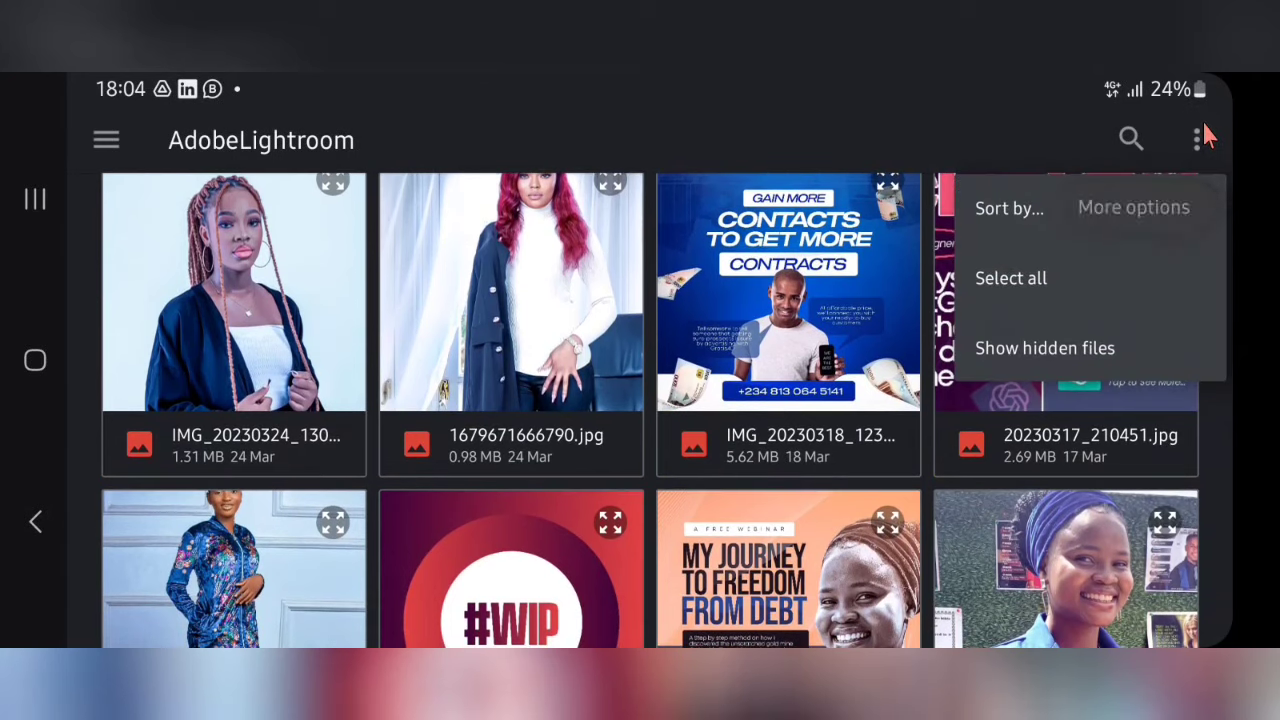
pyautogui.click(1108, 283)
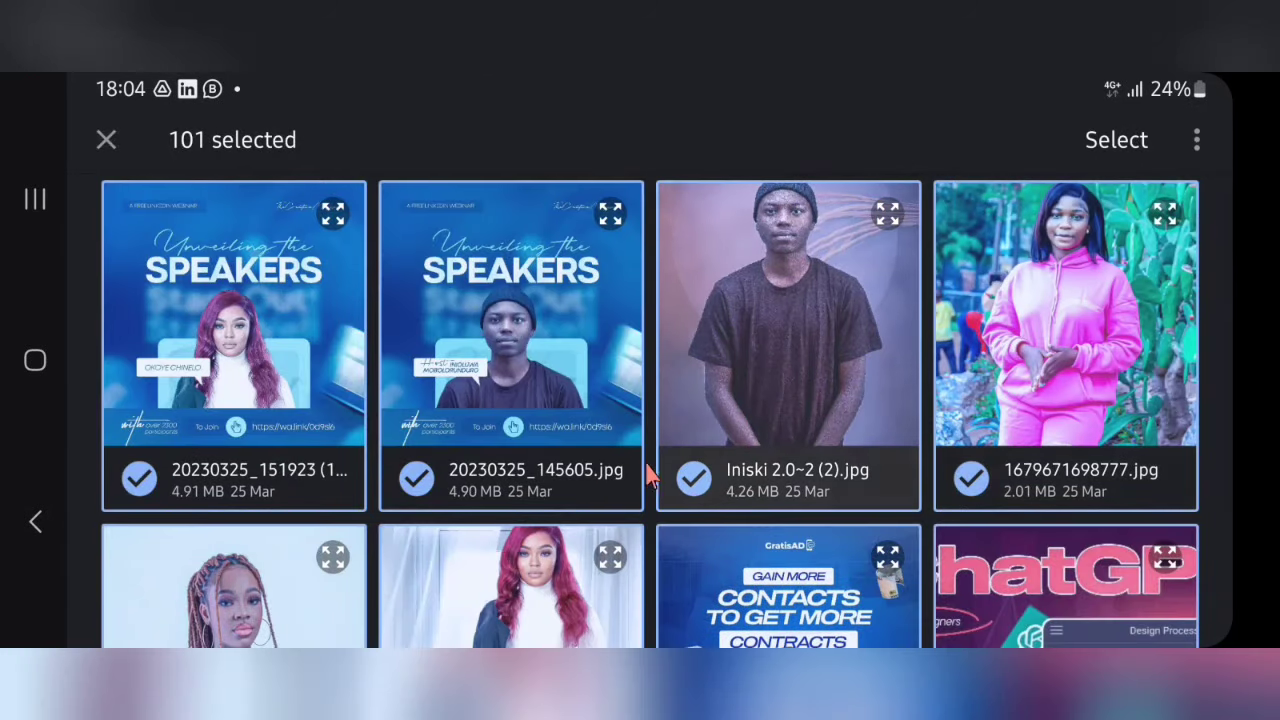
pyautogui.click(733, 418)
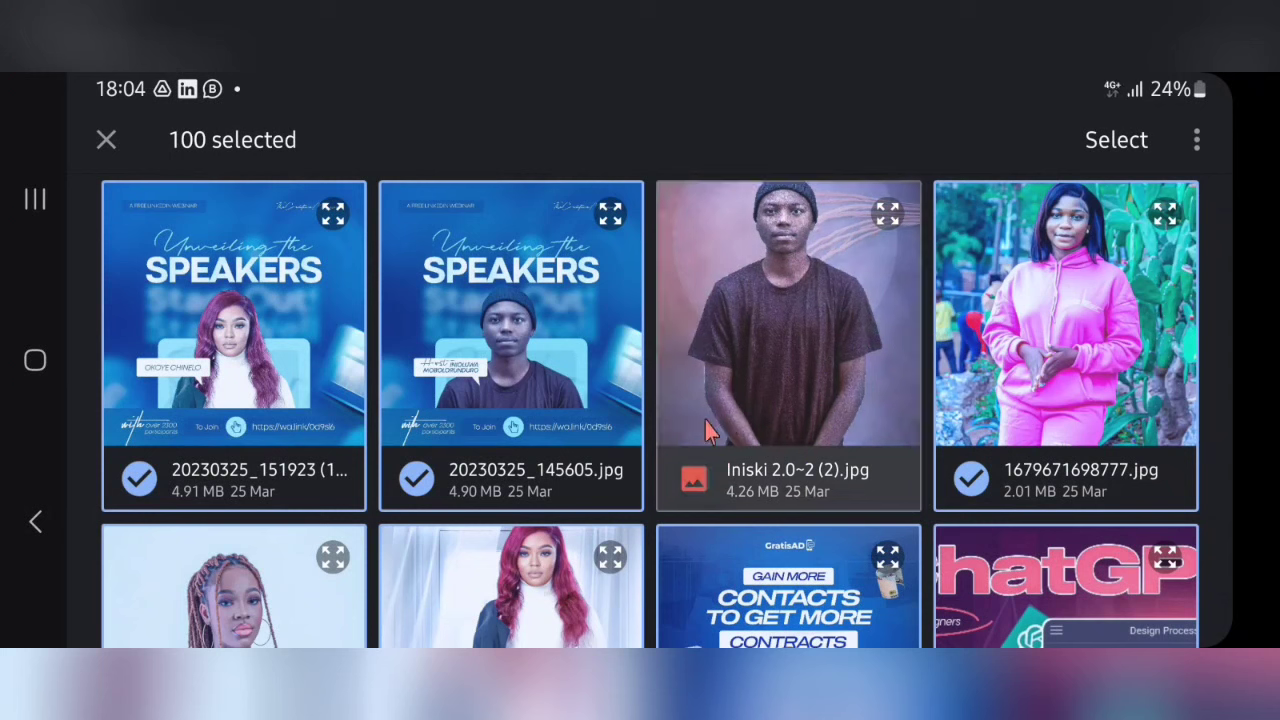
pyautogui.click(510, 400)
pyautogui.click(106, 140)
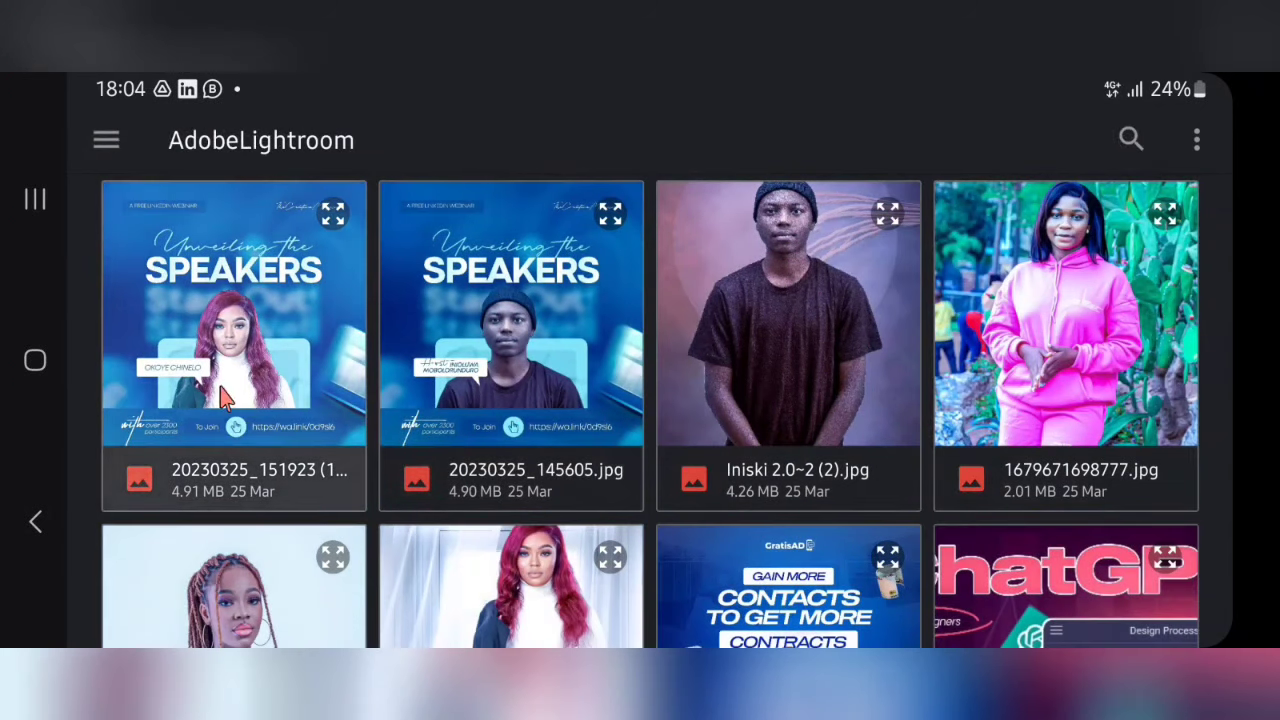
pyautogui.scroll(-1, 450, 340)
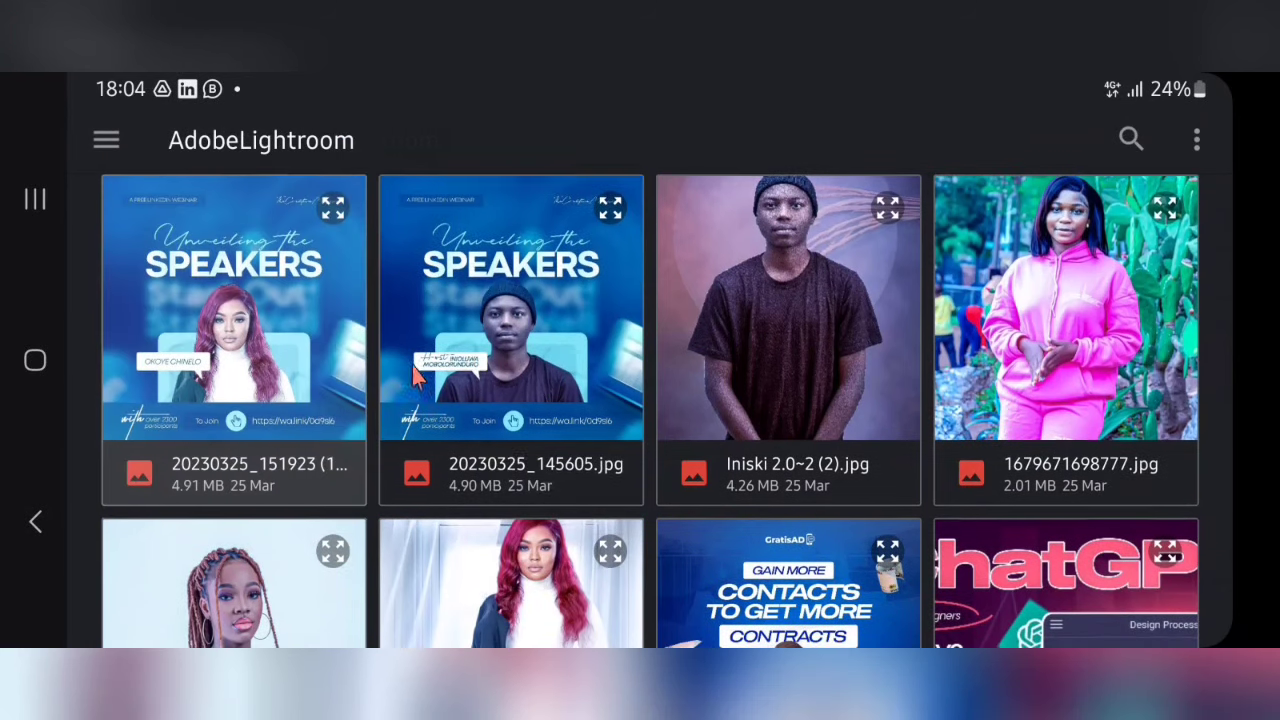
pyautogui.click(600, 284)
pyautogui.click(750, 350)
pyautogui.click(575, 350)
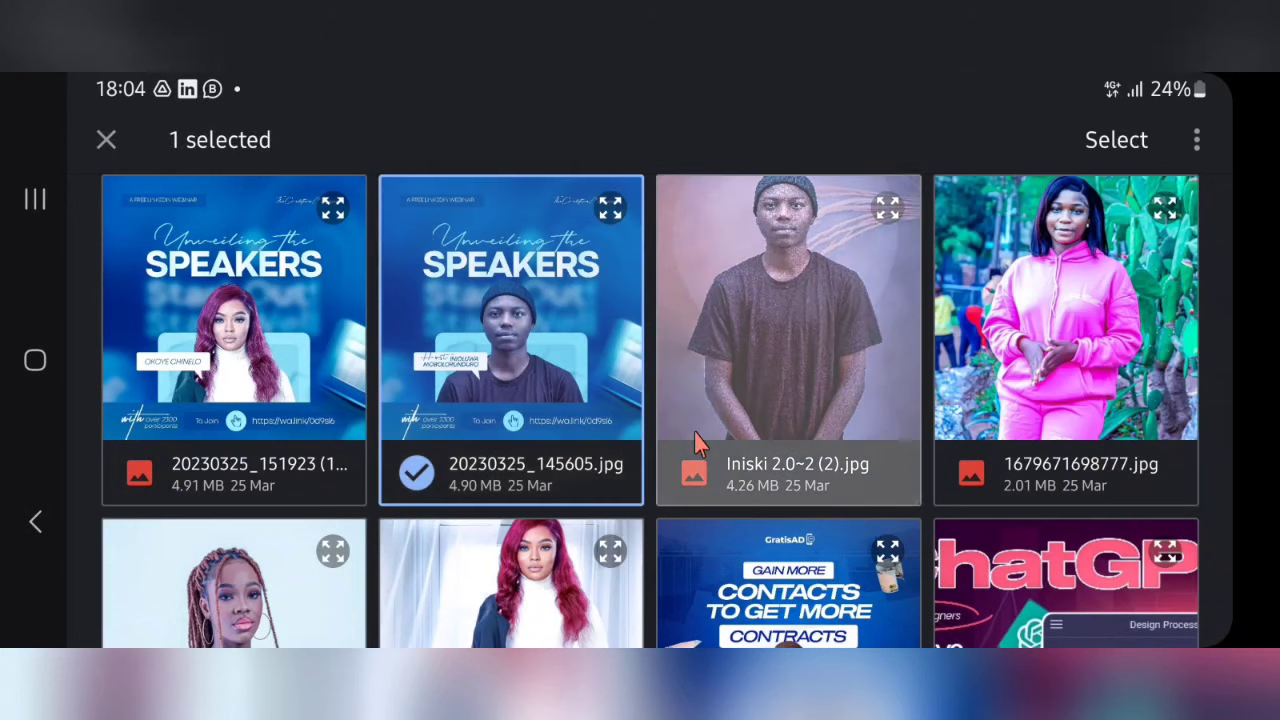
pyautogui.click(112, 142)
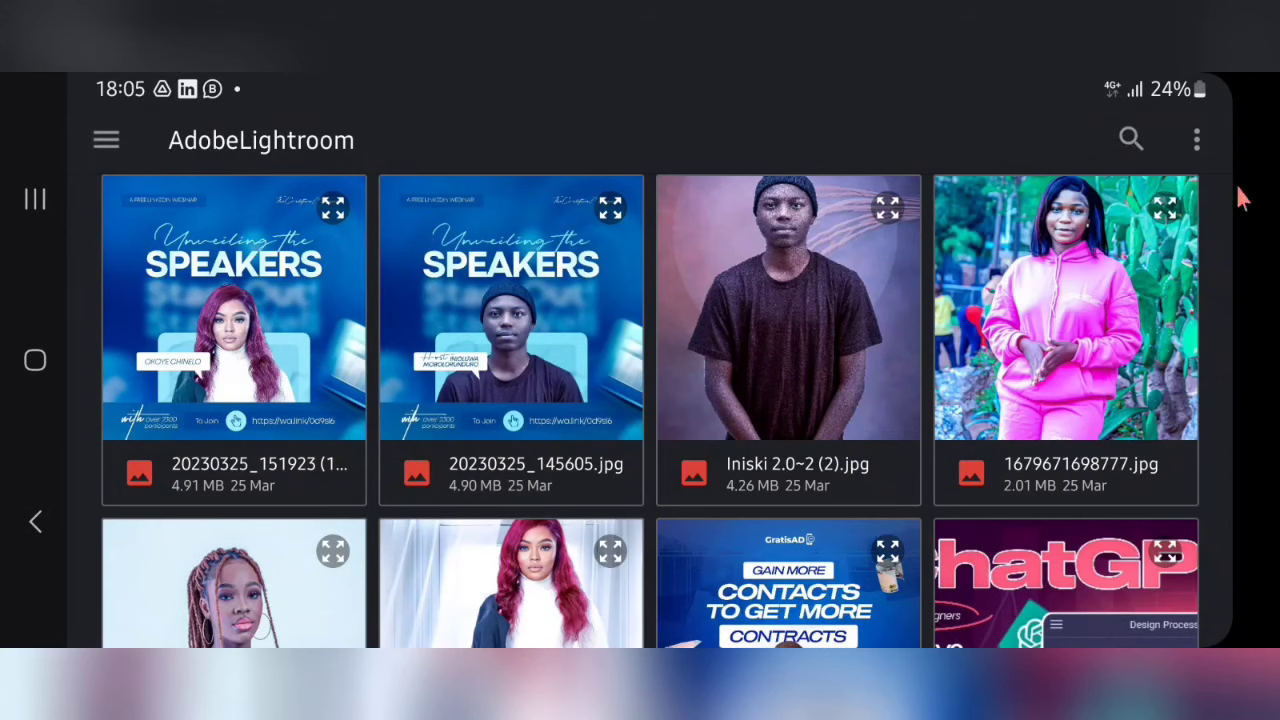
pyautogui.click(38, 522)
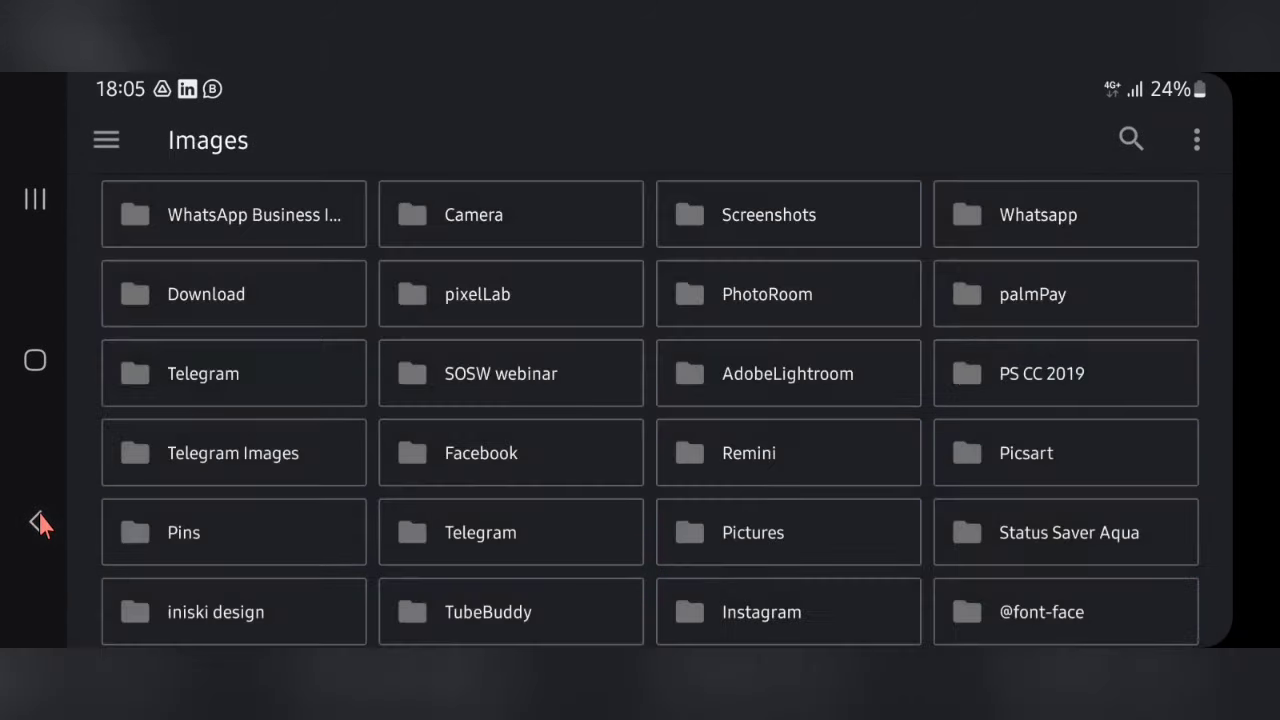
# Back in Flyers, preview the uploaded IMG_20230318_123313_987.jpg flyer, then go up to Portfolio
pyautogui.click(38, 522)
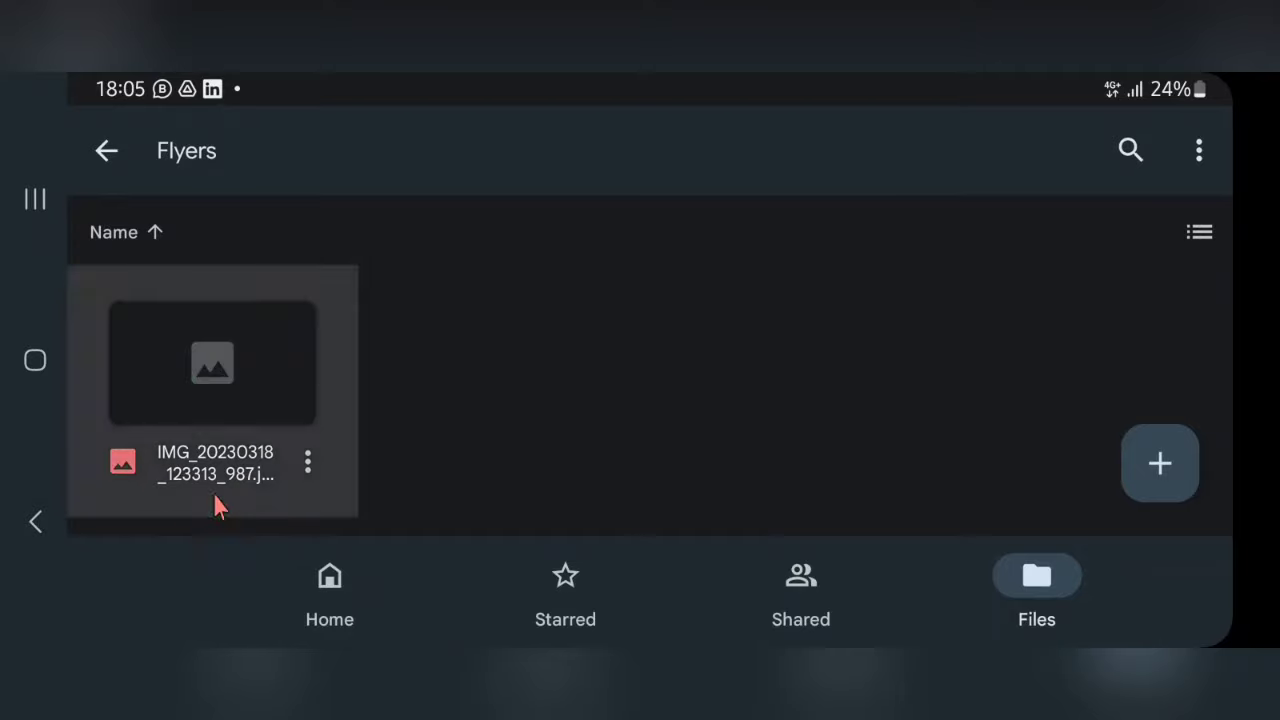
pyautogui.click(240, 397)
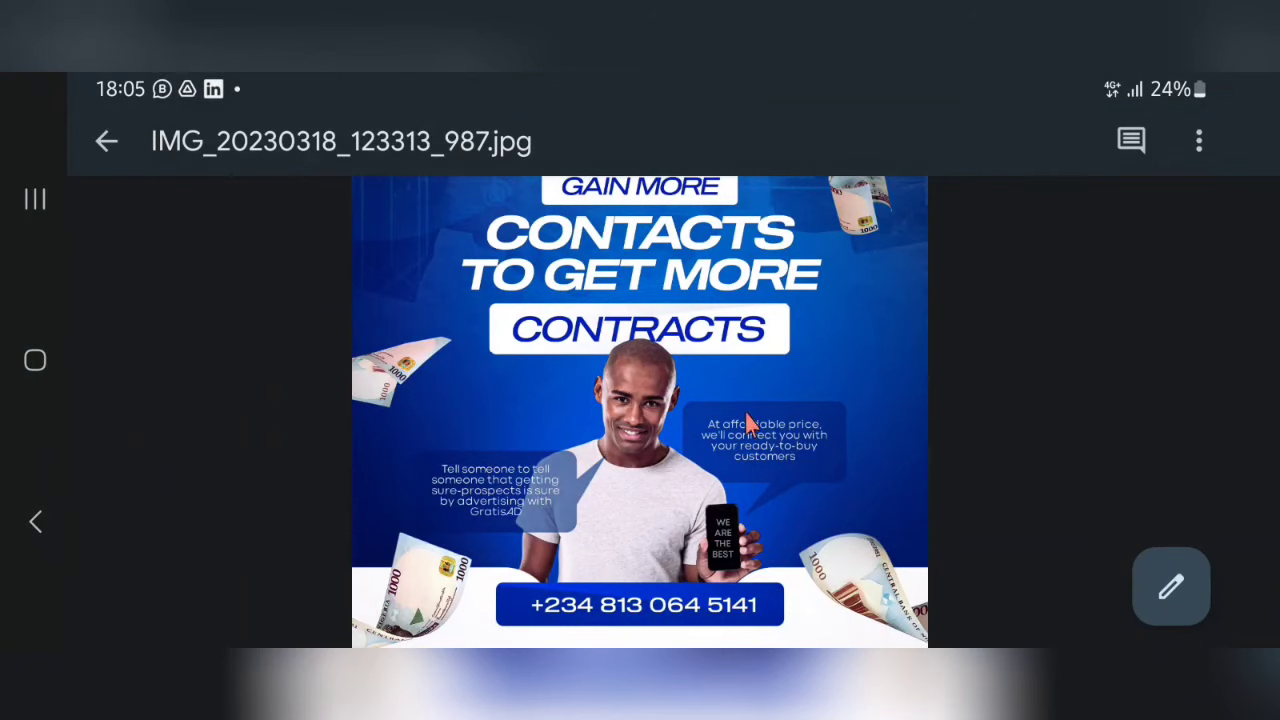
pyautogui.click(108, 141)
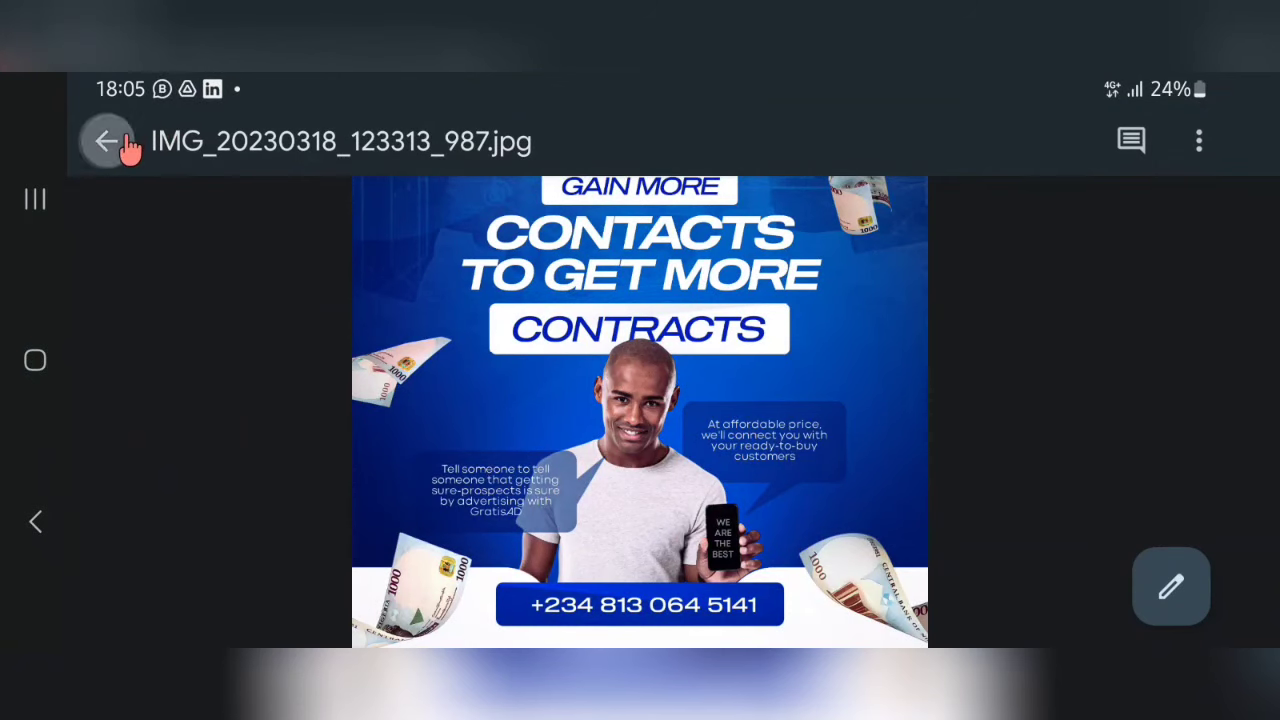
pyautogui.click(114, 145)
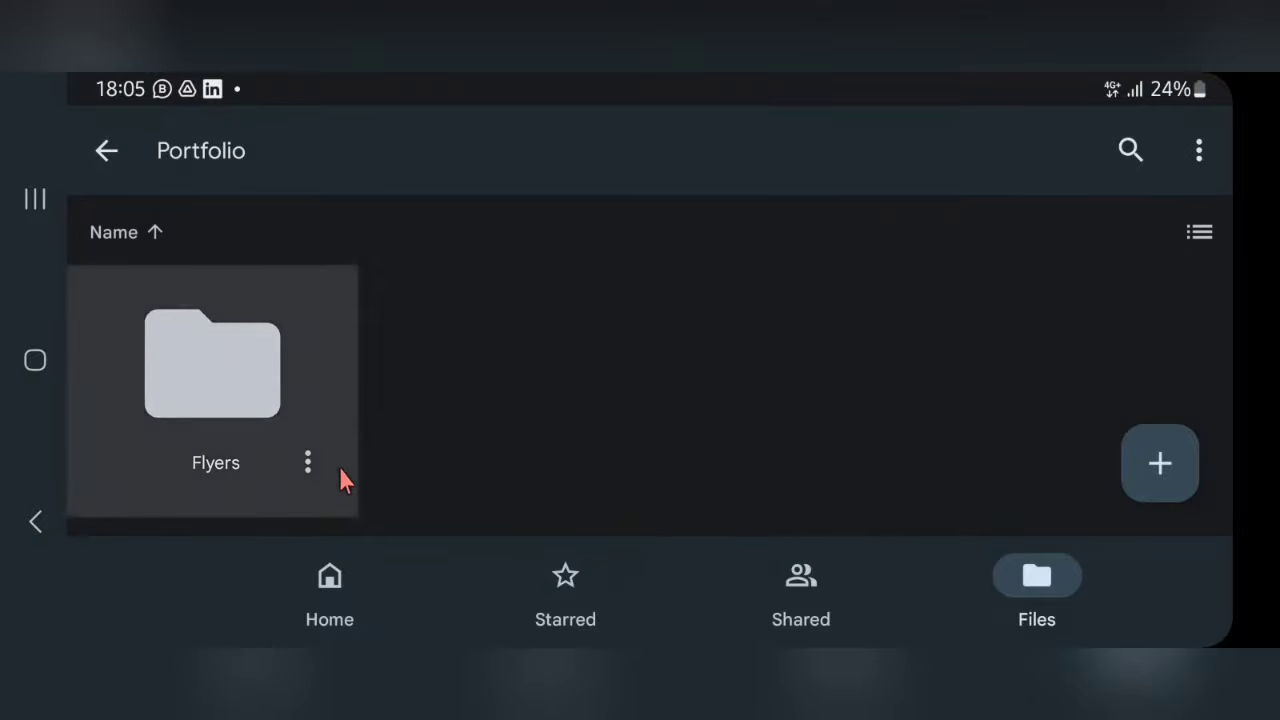
# Check the Flyers and Personal things folder menus without changes, then open the Port folio folder
pyautogui.click(326, 476)
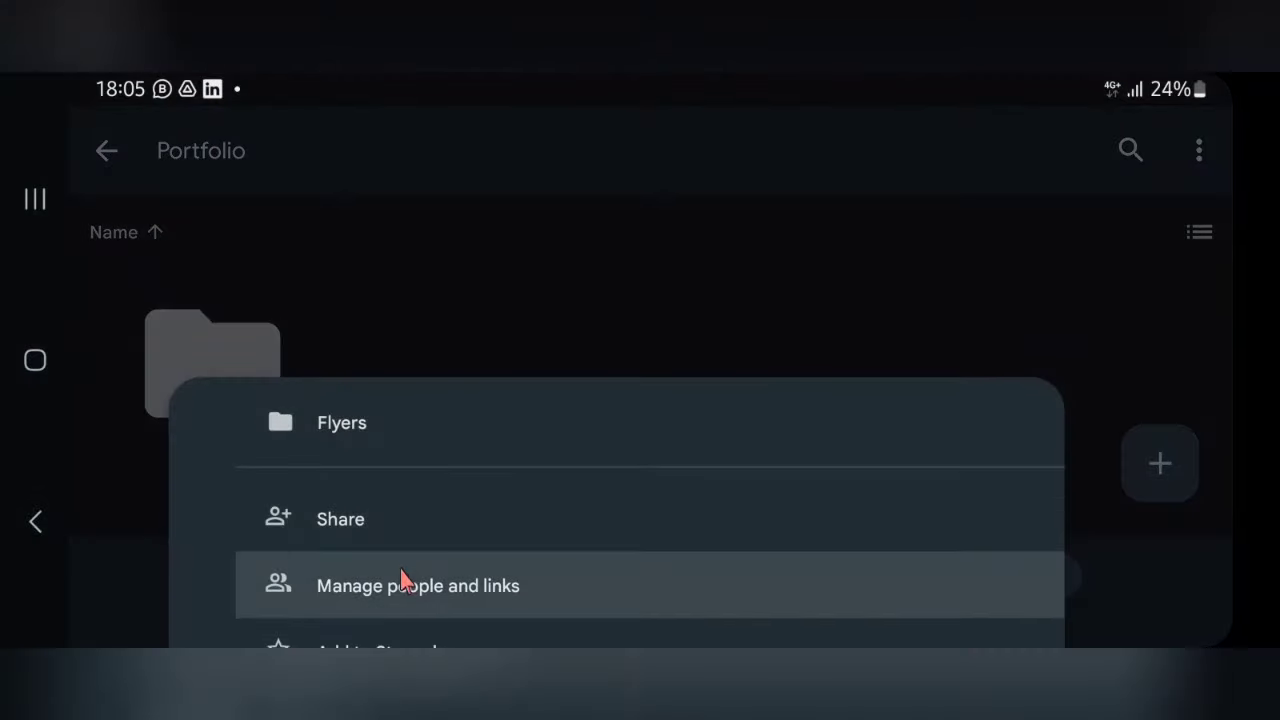
pyautogui.click(603, 343)
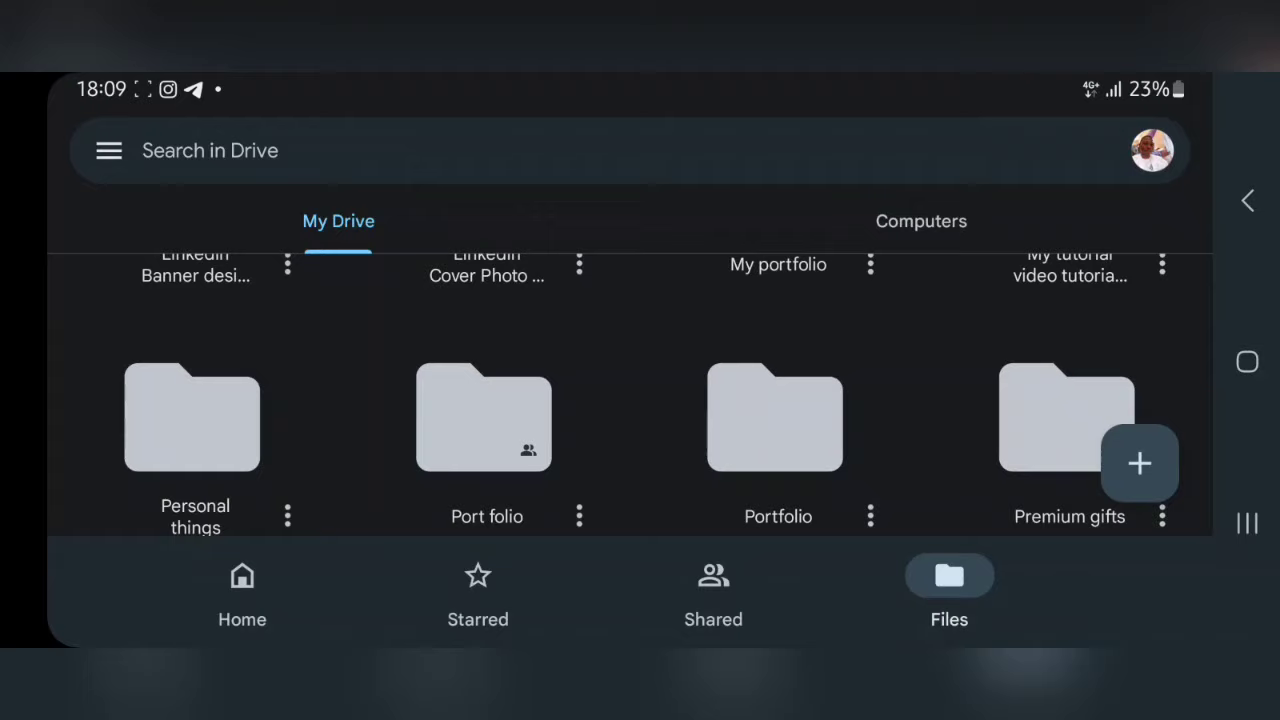
pyautogui.click(287, 516)
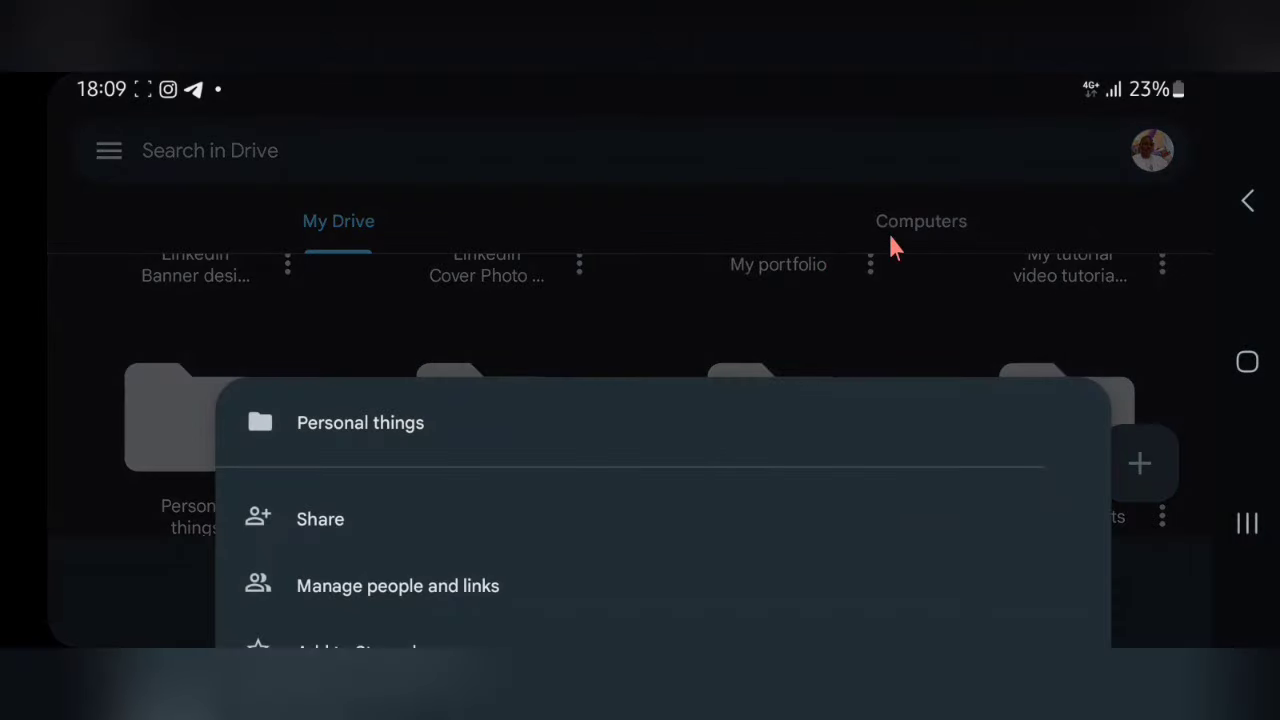
pyautogui.click(890, 240)
pyautogui.click(440, 455)
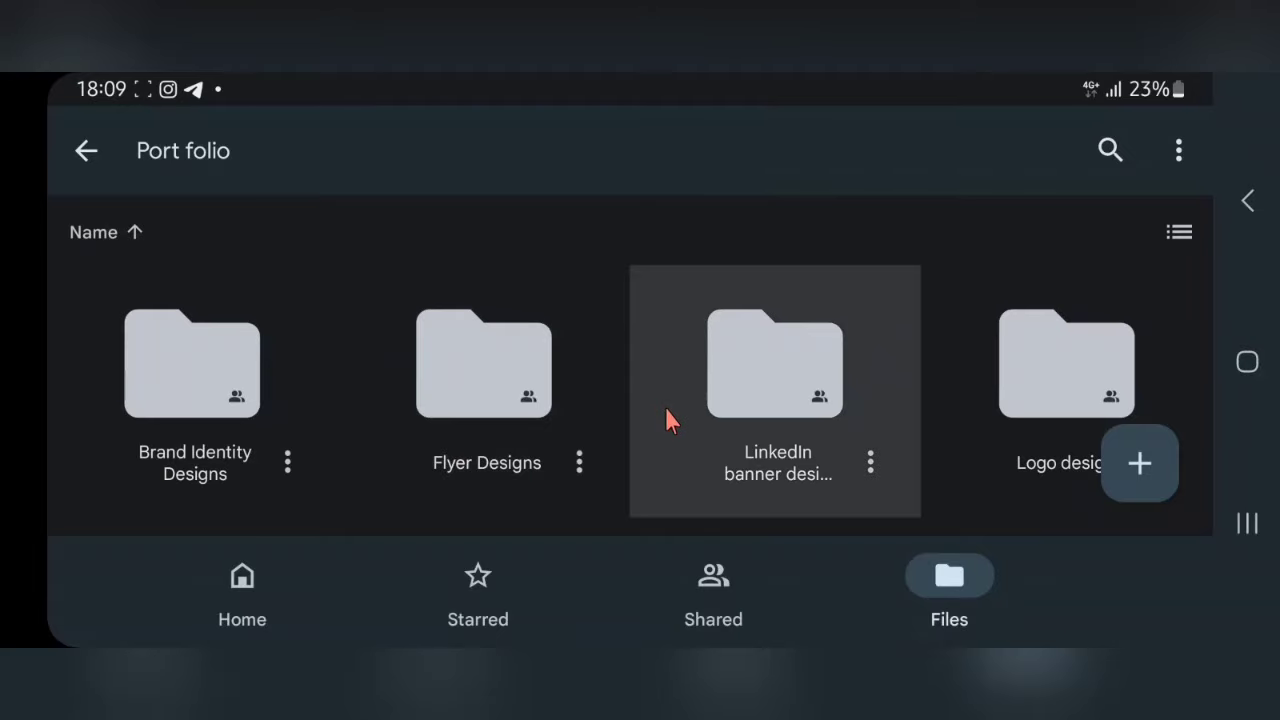
# Open Flyer Designs and scroll its images to review their name order, starting with files prefixed 1 and 2
pyautogui.scroll(-2, 600, 400)
pyautogui.click(491, 325)
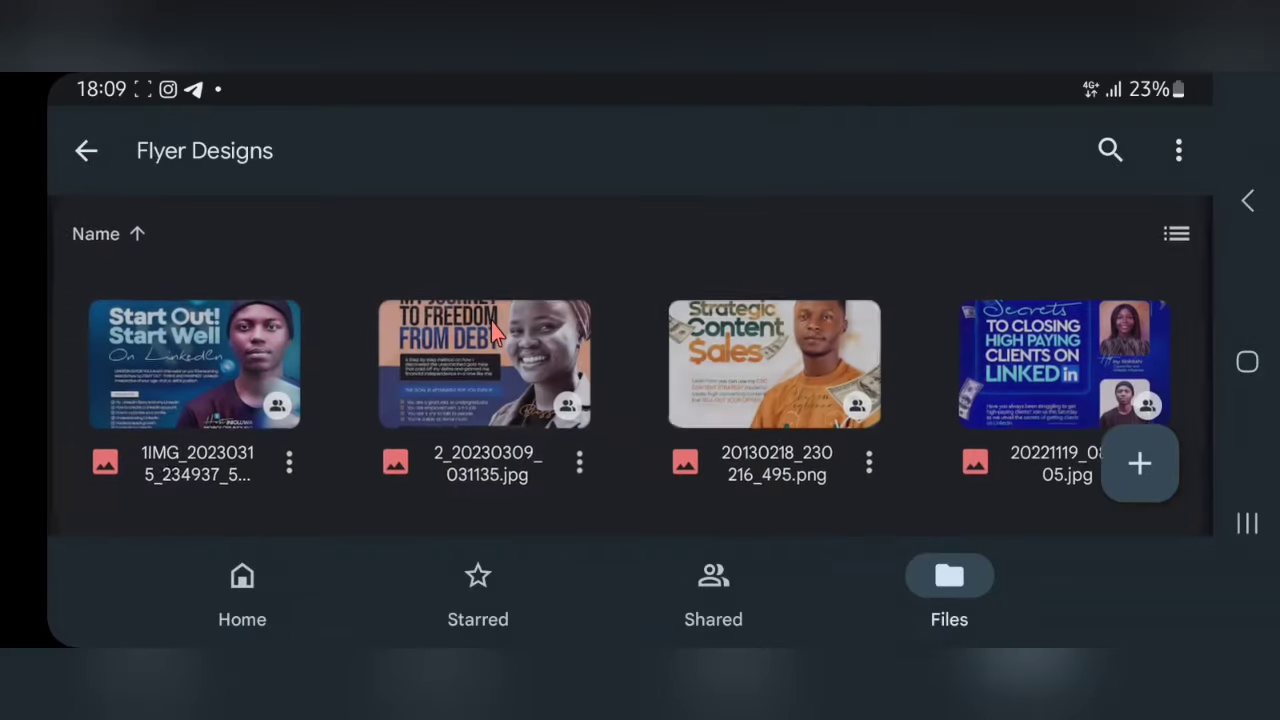
pyautogui.scroll(-2, 490, 319)
pyautogui.scroll(2, 462, 360)
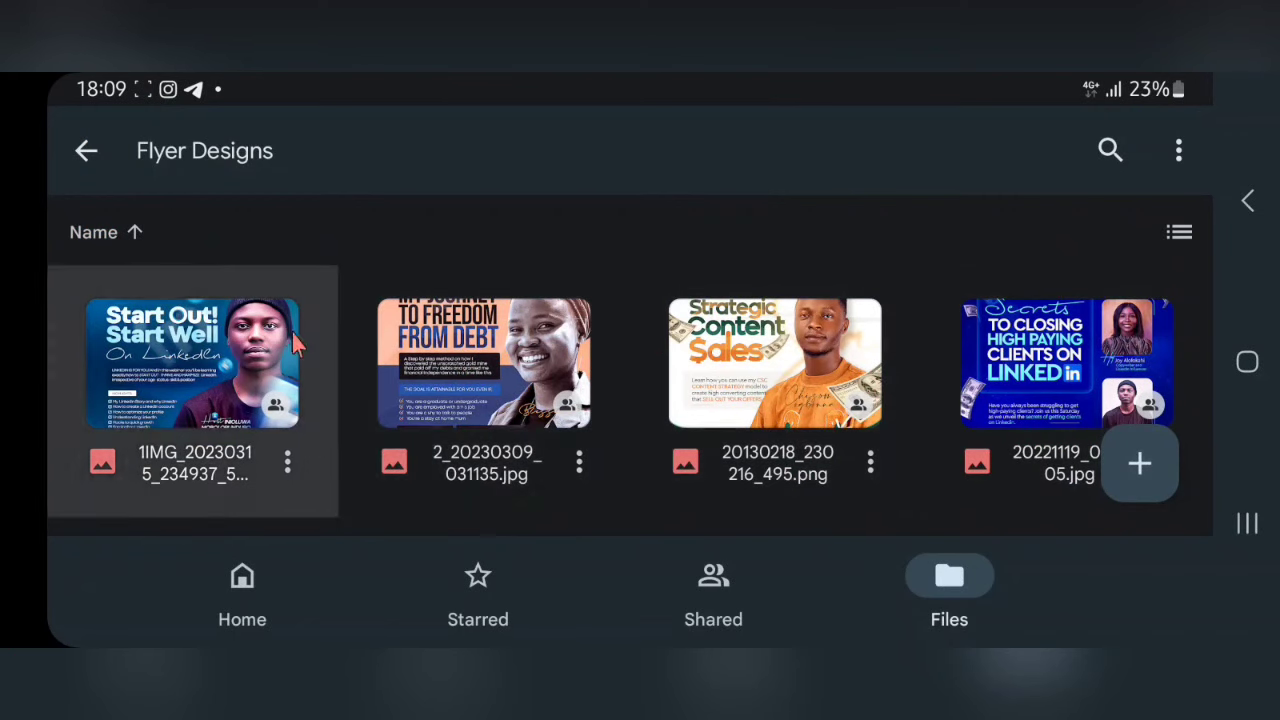
pyautogui.scroll(-3, 805, 355)
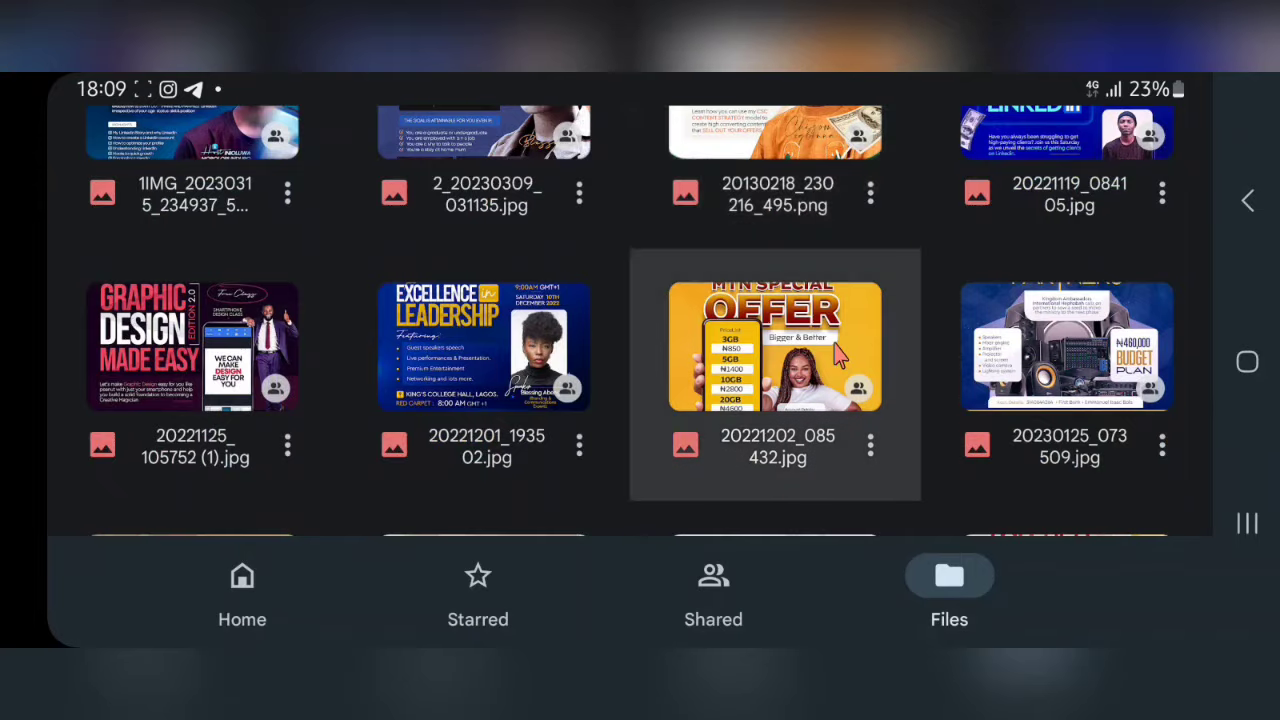
pyautogui.scroll(-3, 838, 352)
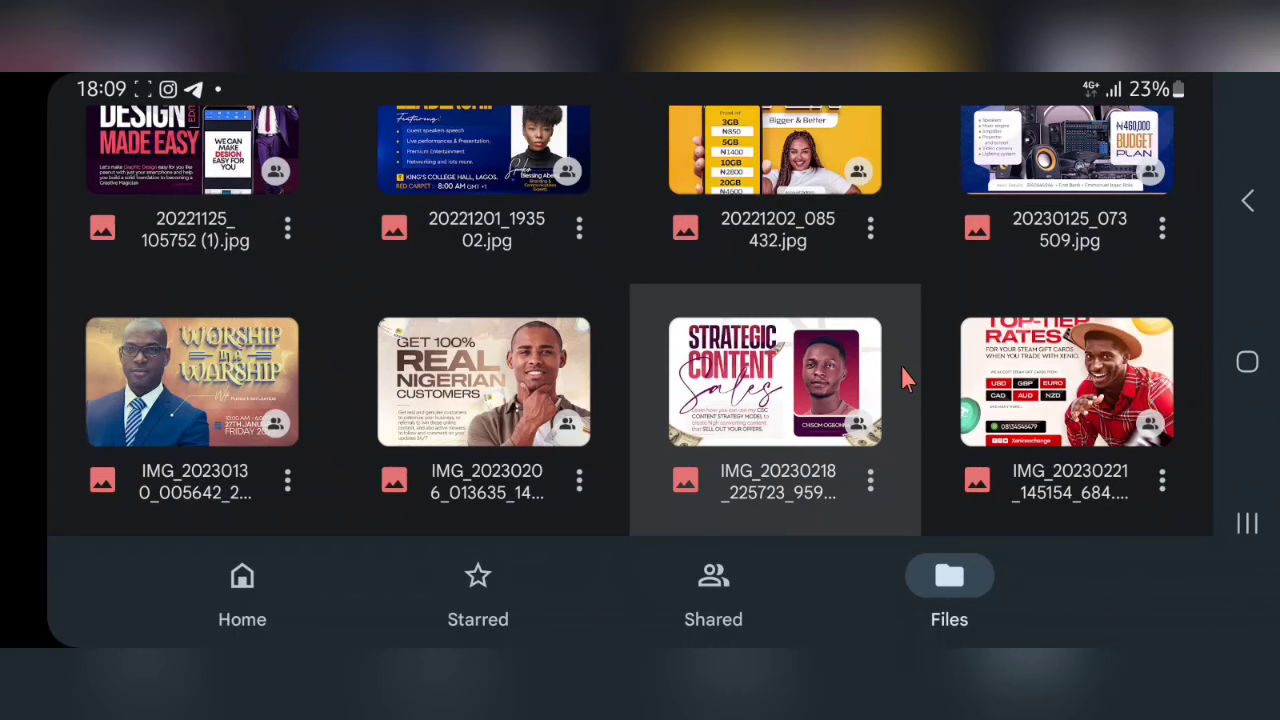
pyautogui.scroll(5, 898, 363)
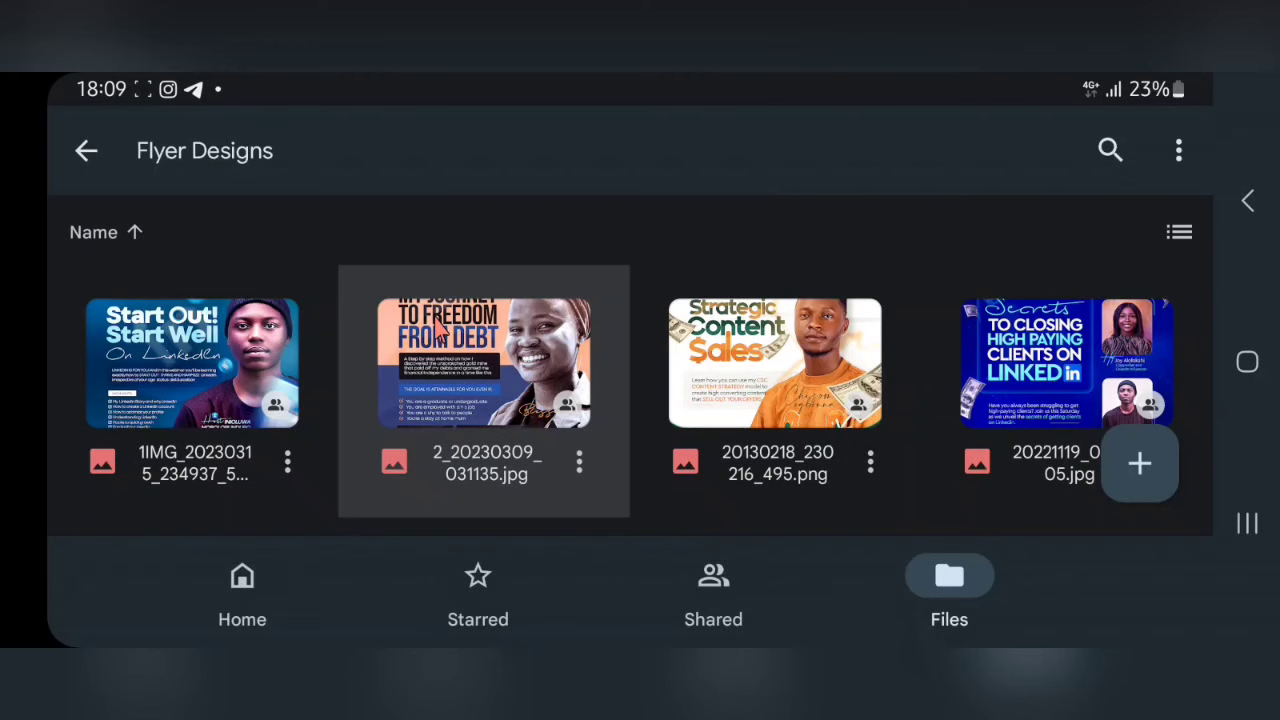
pyautogui.scroll(-2, 436, 320)
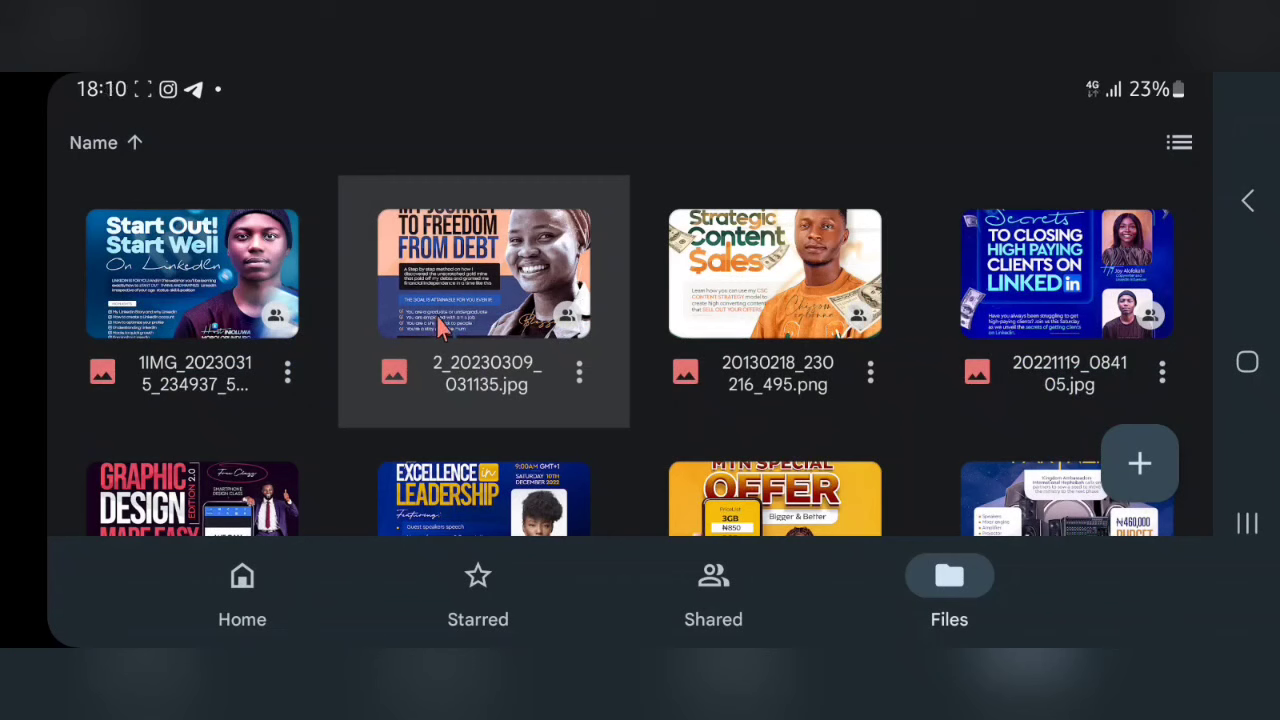
pyautogui.scroll(-5, 438, 316)
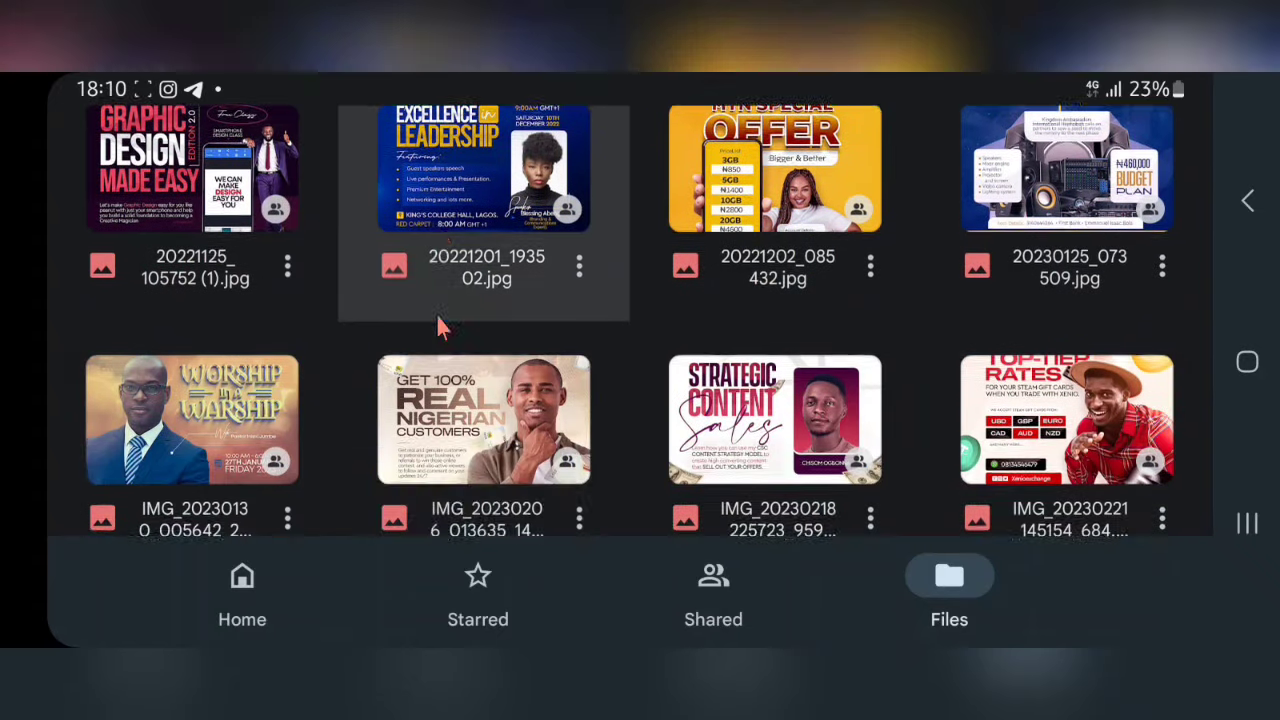
pyautogui.scroll(2, 438, 316)
pyautogui.scroll(-1, 438, 316)
pyautogui.scroll(3, 438, 316)
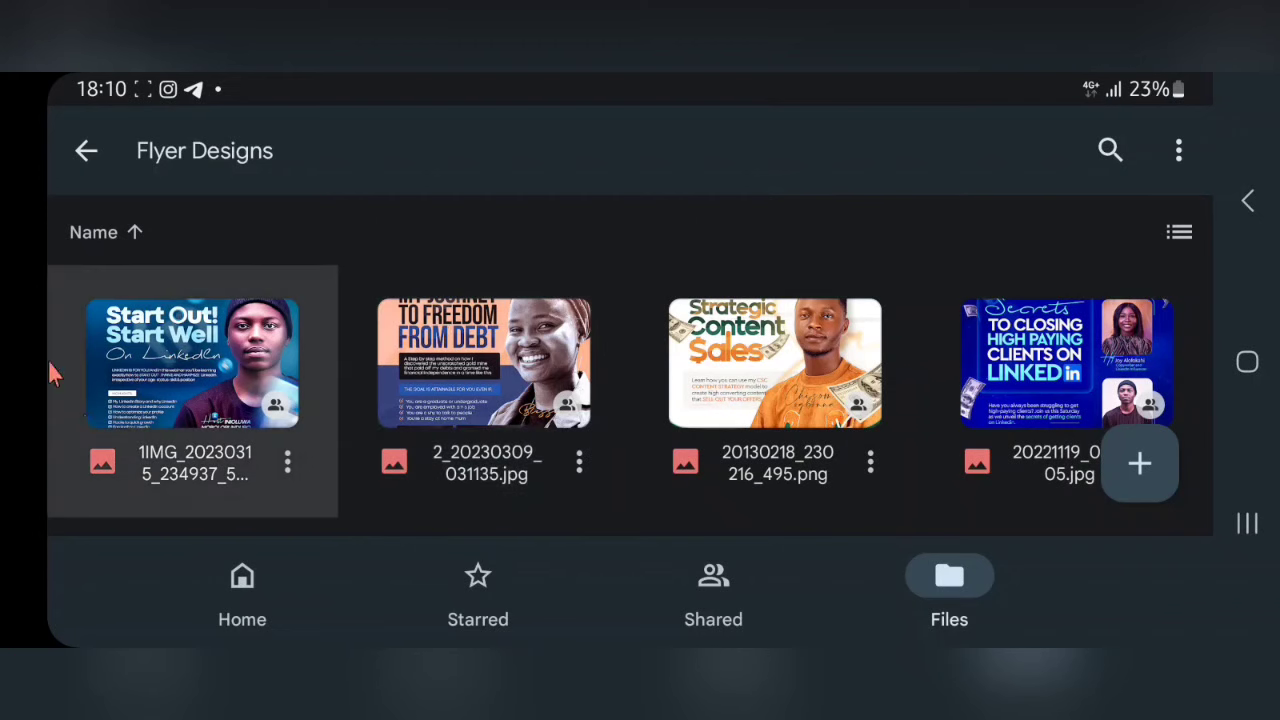
pyautogui.scroll(-5, 880, 363)
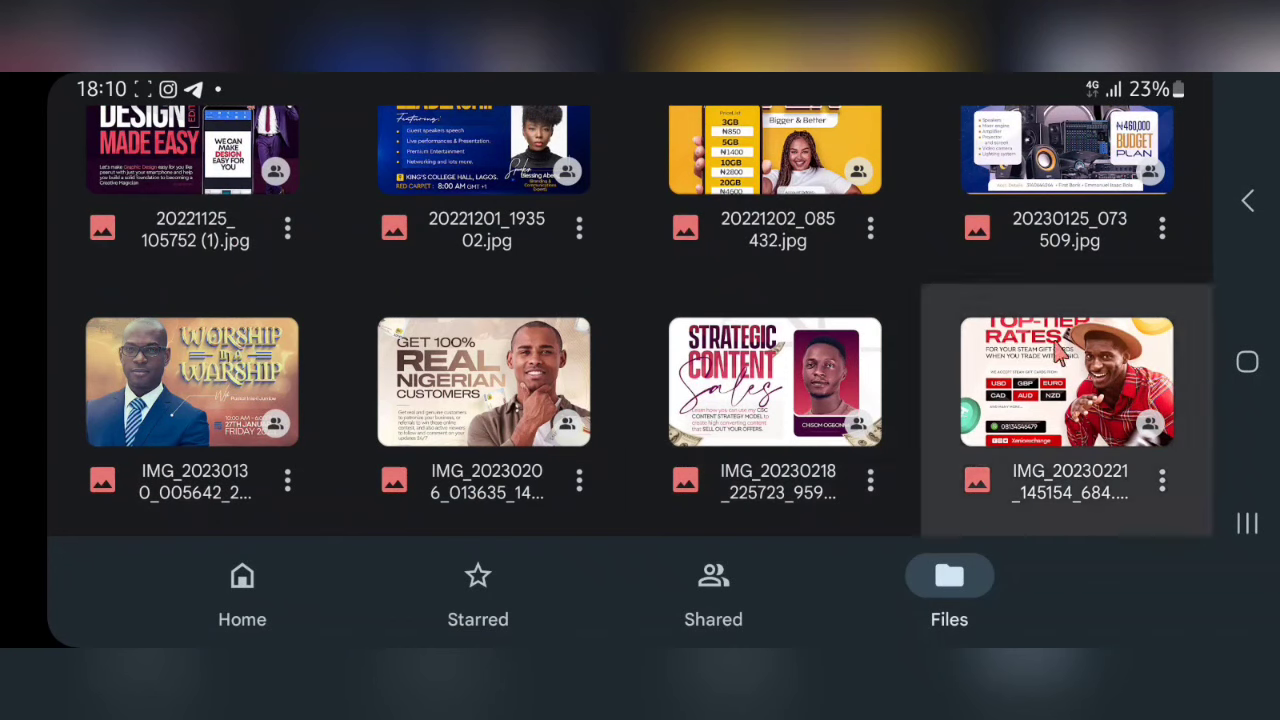
# Rename the flyer IMG_20230221_145154_684.png to 1IMG_20230221_145154_684.png
pyautogui.click(1160, 495)
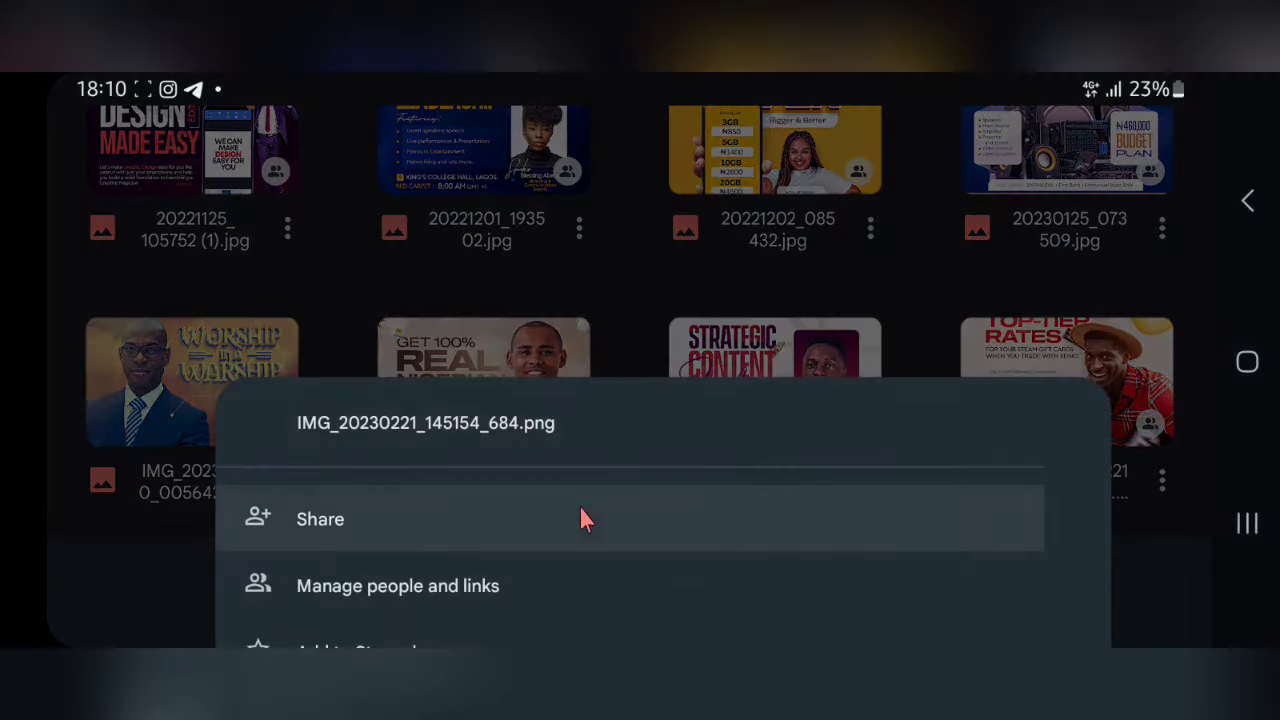
pyautogui.moveTo(535, 470); pyautogui.dragTo(670, 120)
pyautogui.scroll(-4, 406, 505)
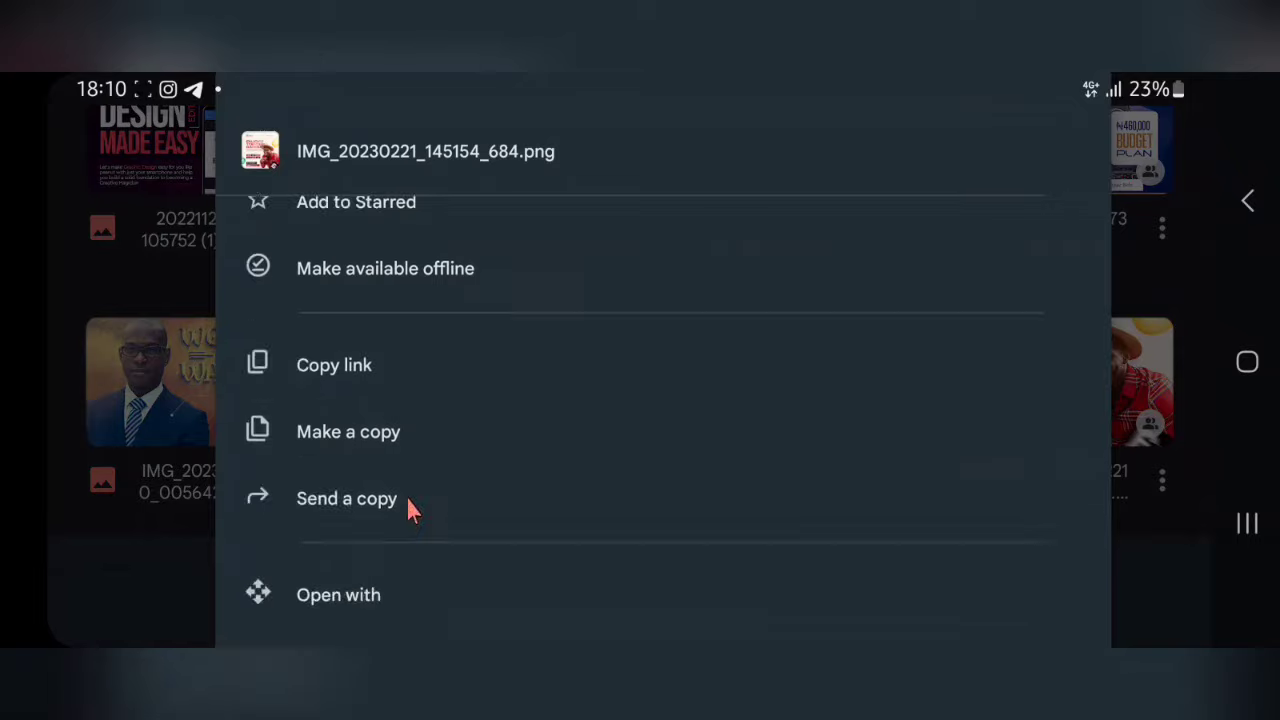
pyautogui.scroll(-3, 406, 505)
pyautogui.click(429, 257)
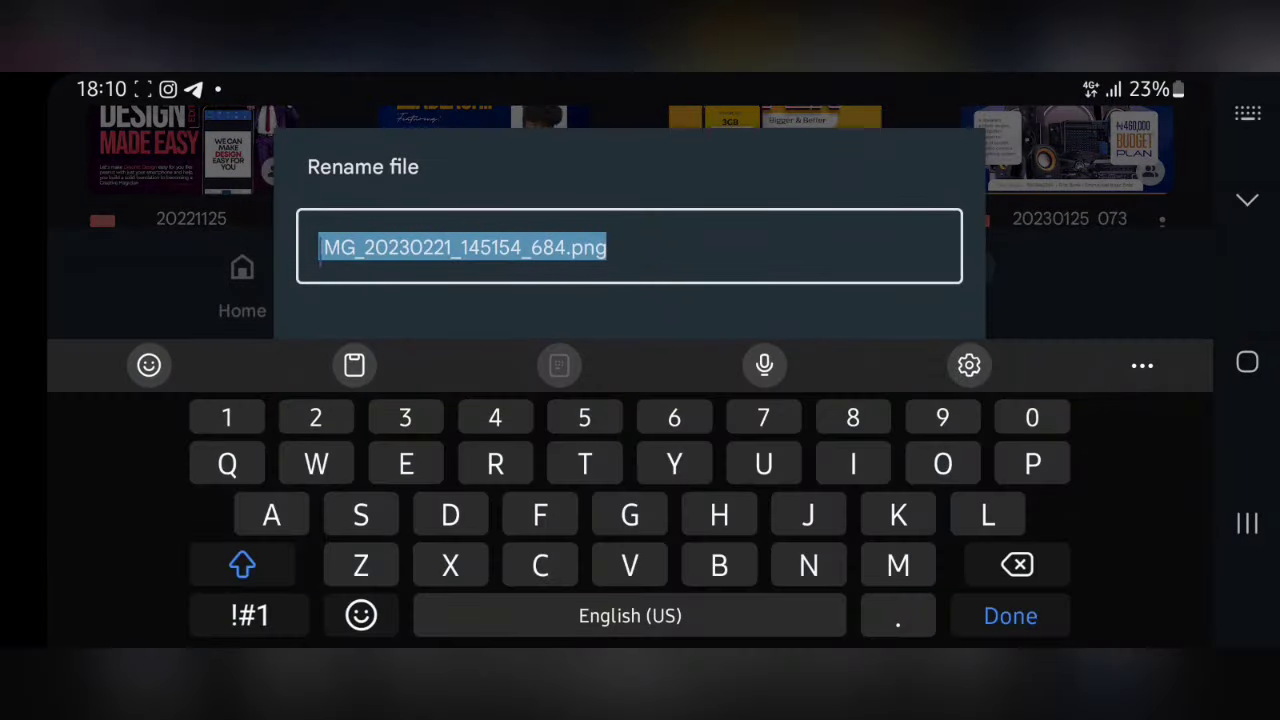
pyautogui.click(320, 247)
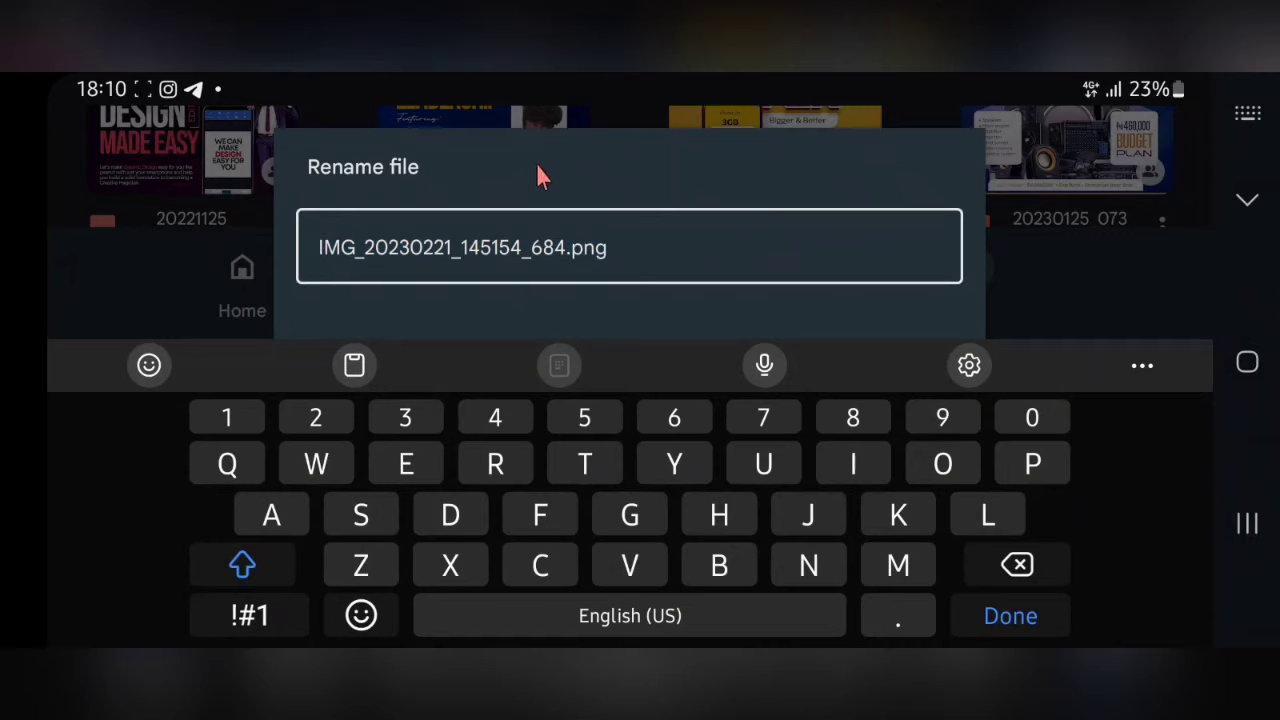
pyautogui.click(215, 420)
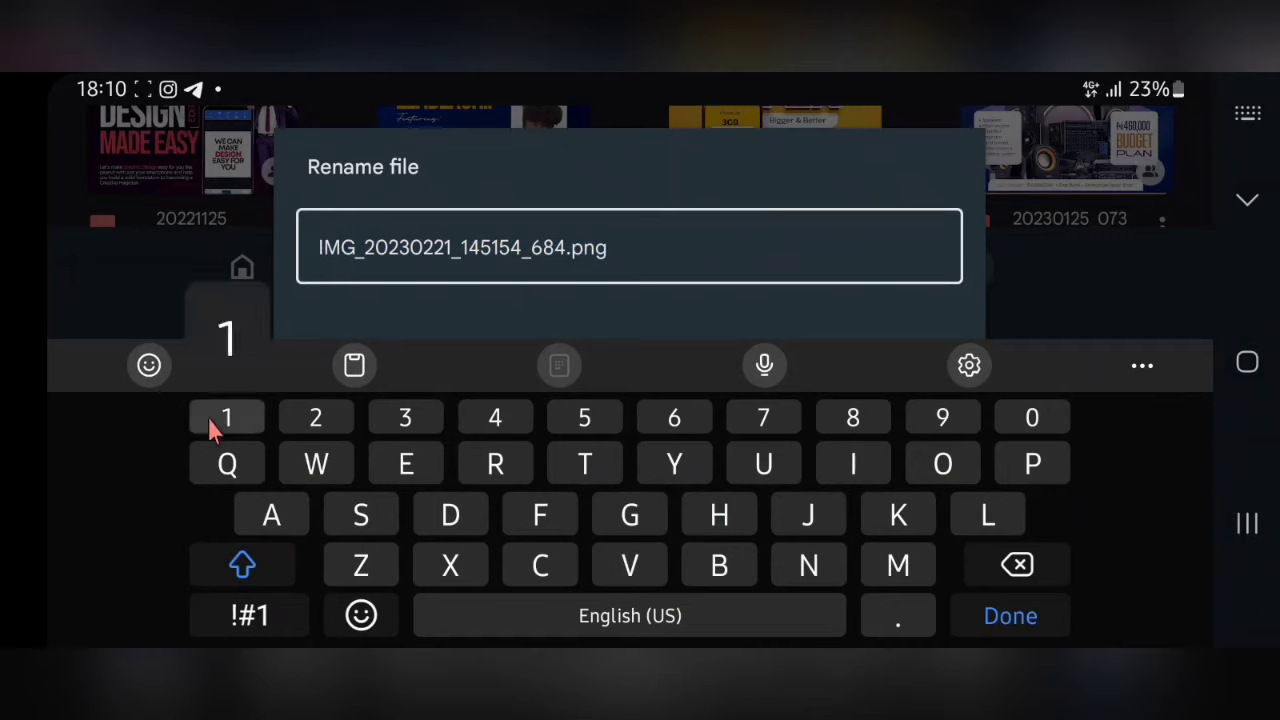
pyautogui.click(900, 320)
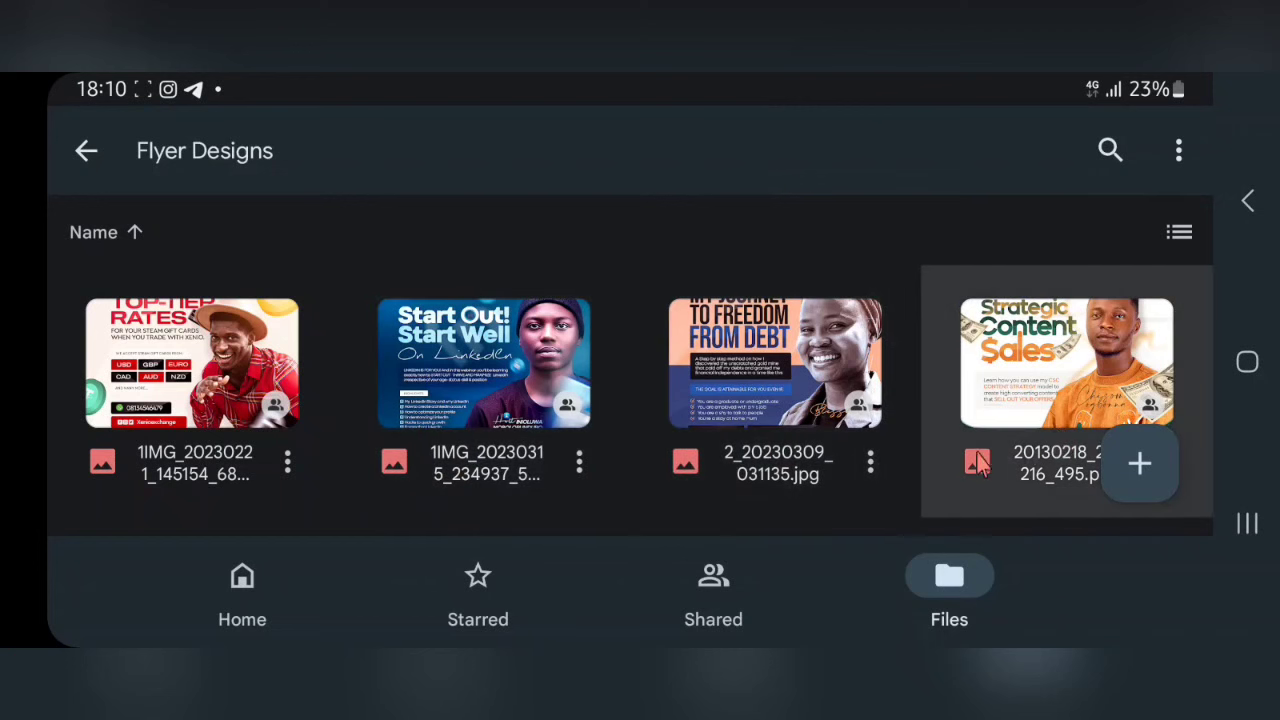
# Browse the Flyer Designs list and bring up the Top-Tier Rates flyer's options
pyautogui.scroll(-3, 659, 385)
pyautogui.scroll(2, 654, 388)
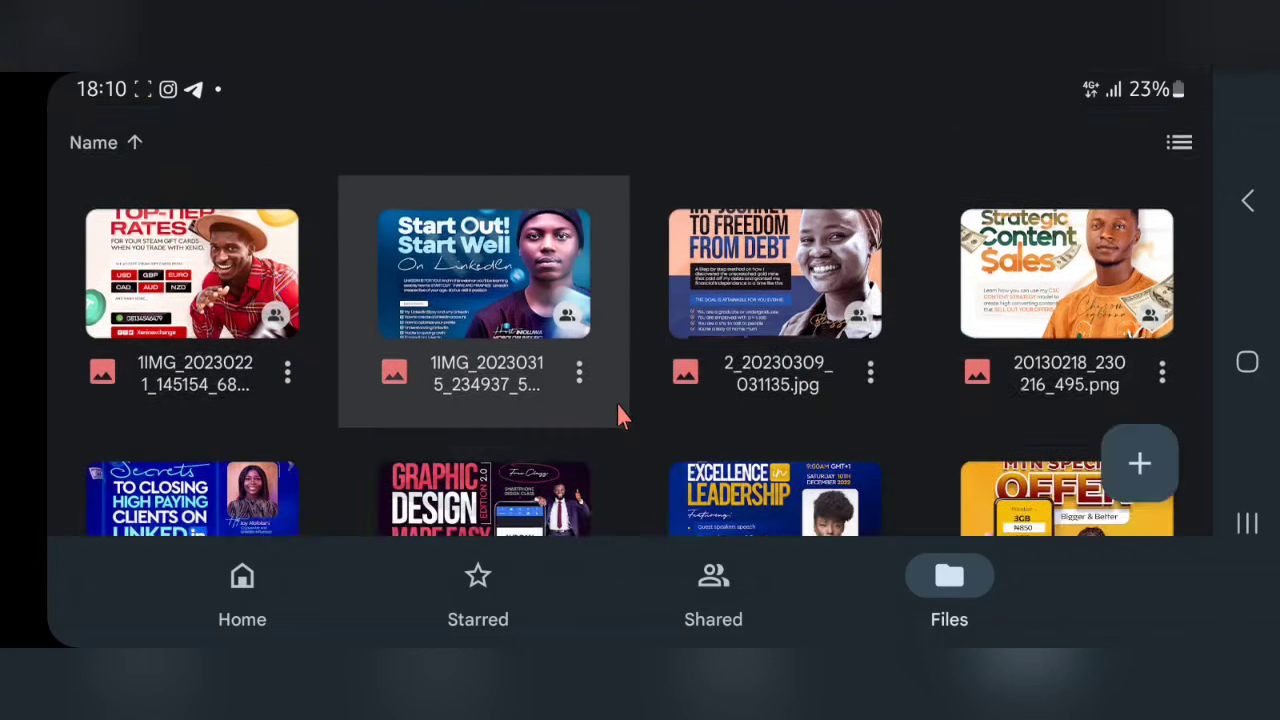
pyautogui.scroll(-5, 616, 403)
pyautogui.scroll(4, 641, 398)
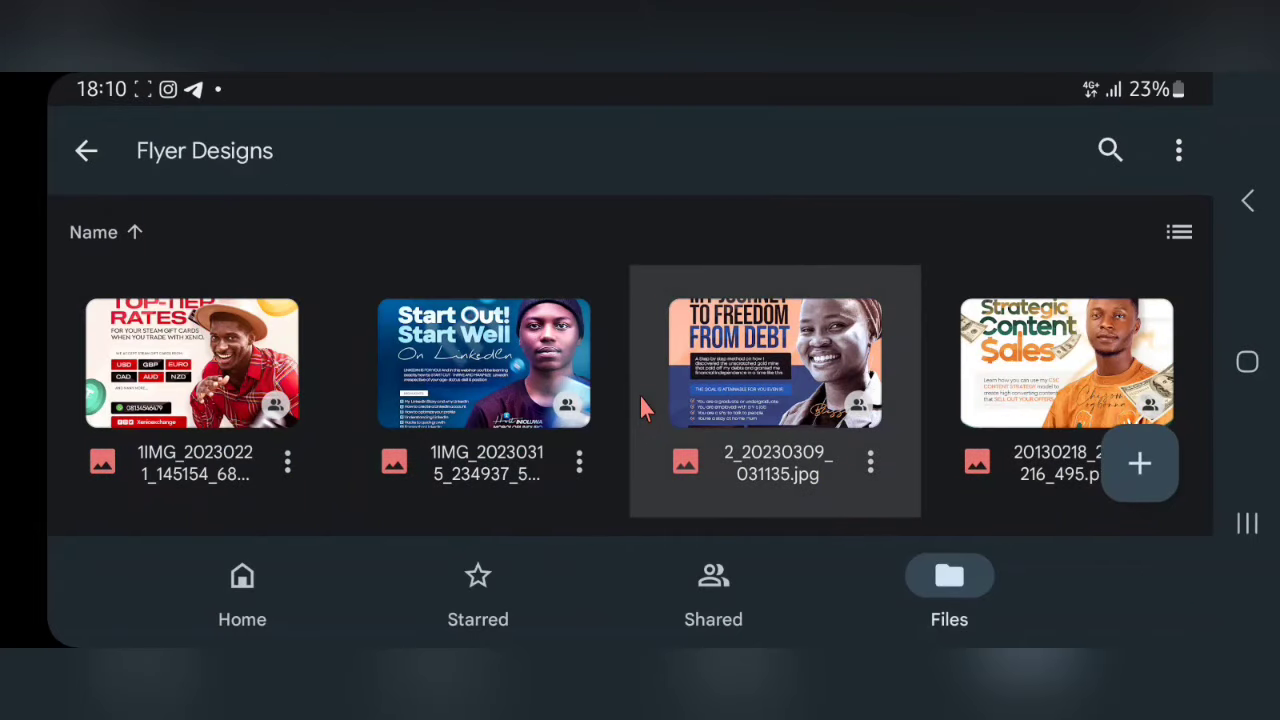
pyautogui.scroll(-3, 639, 395)
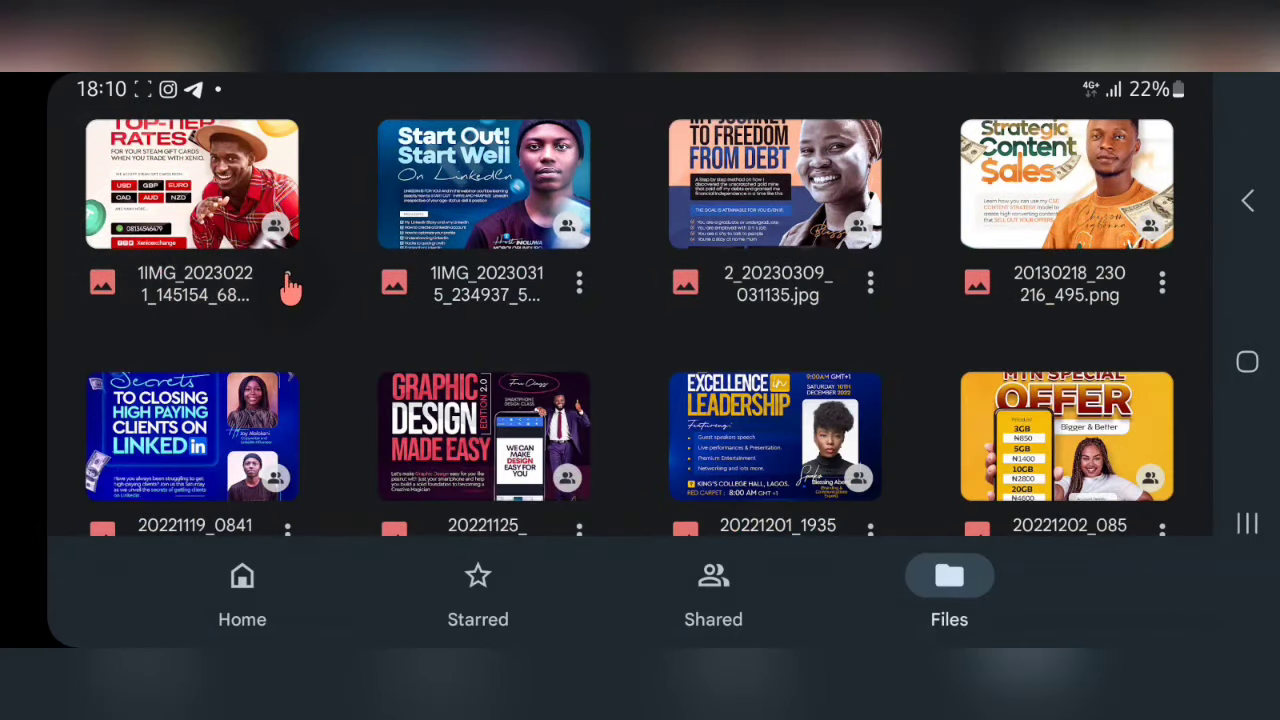
pyautogui.click(287, 283)
# Remove the leading 1 so the flyer is named IMG_20230221_145154_684.png again
pyautogui.scroll(-3, 454, 510)
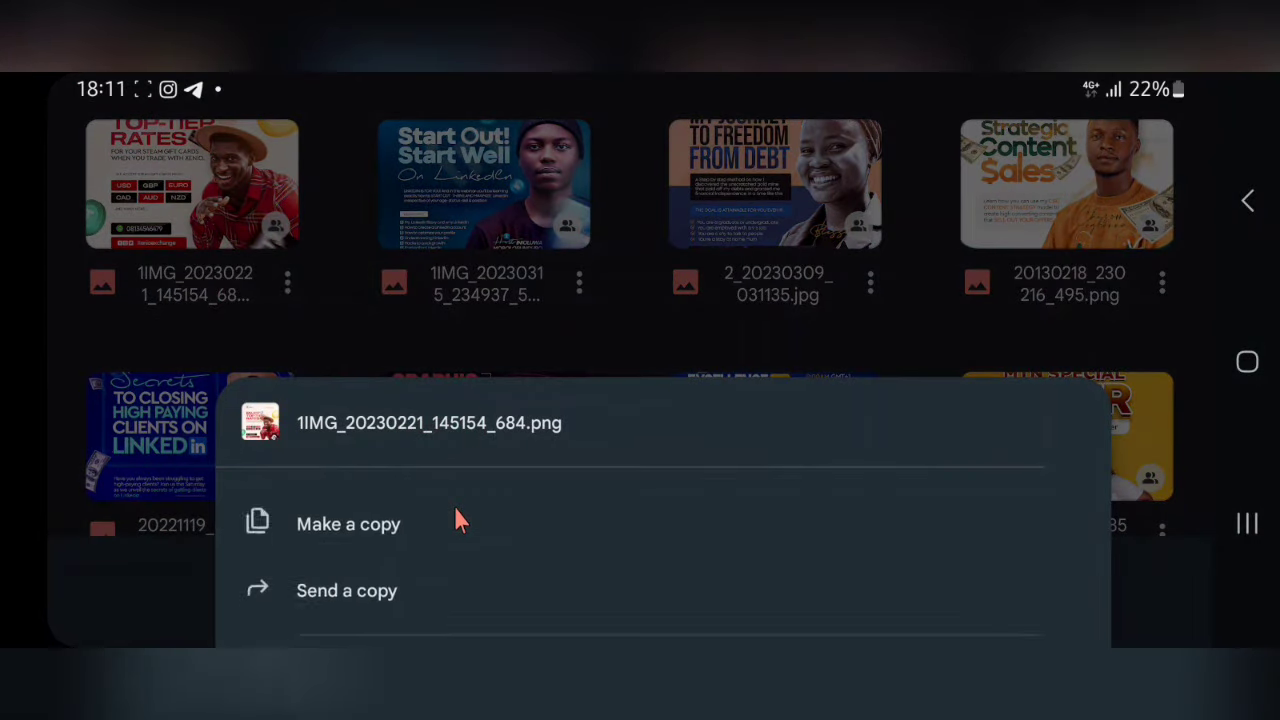
pyautogui.scroll(-3, 457, 517)
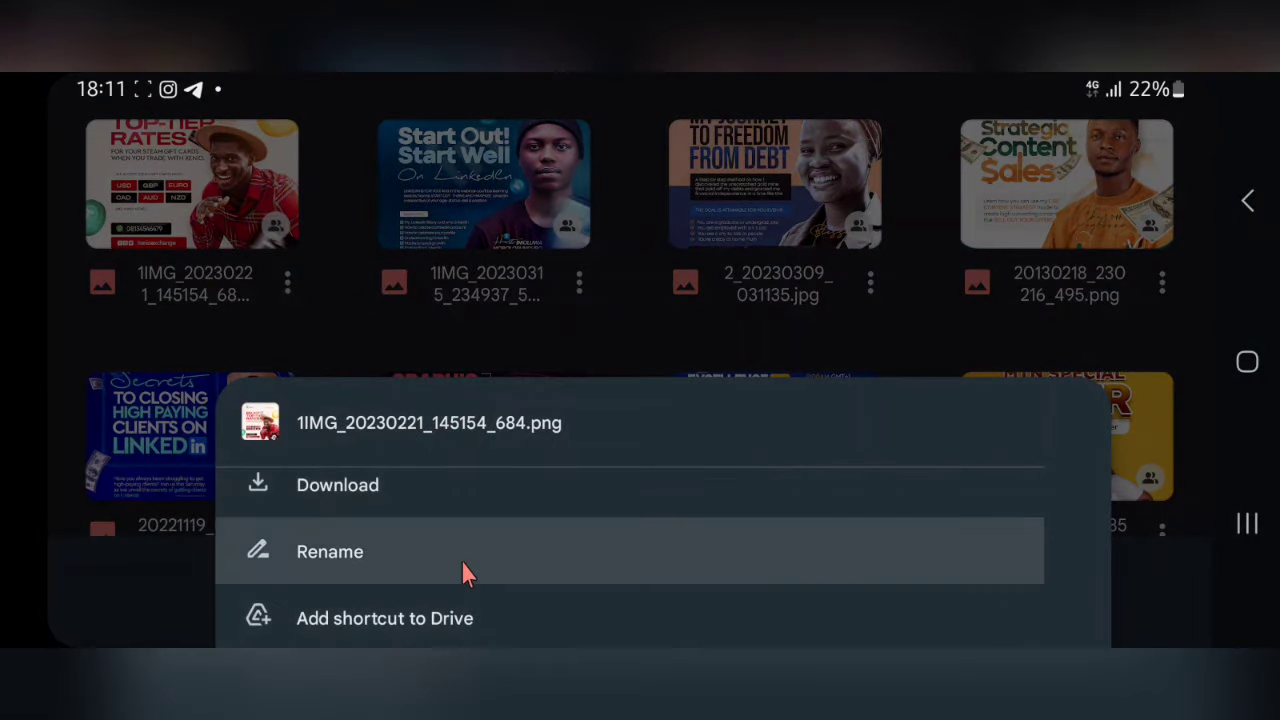
pyautogui.click(461, 575)
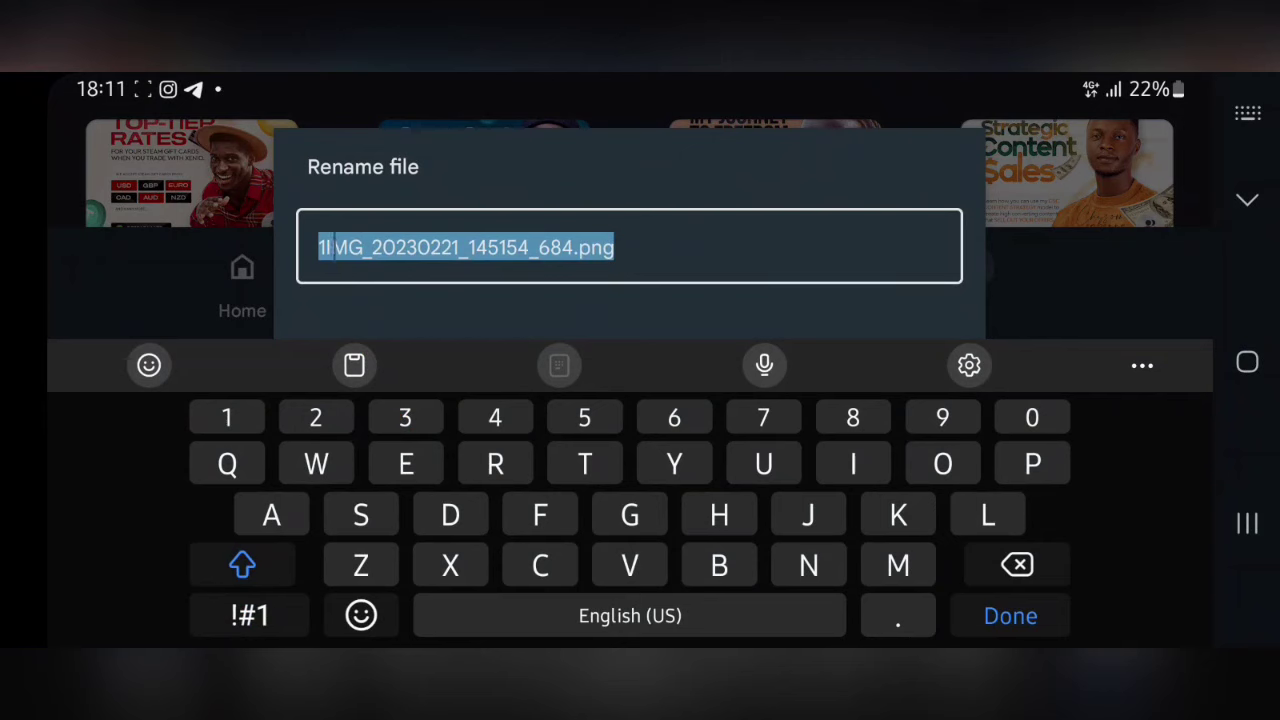
pyautogui.click(318, 247)
pyautogui.write('1')
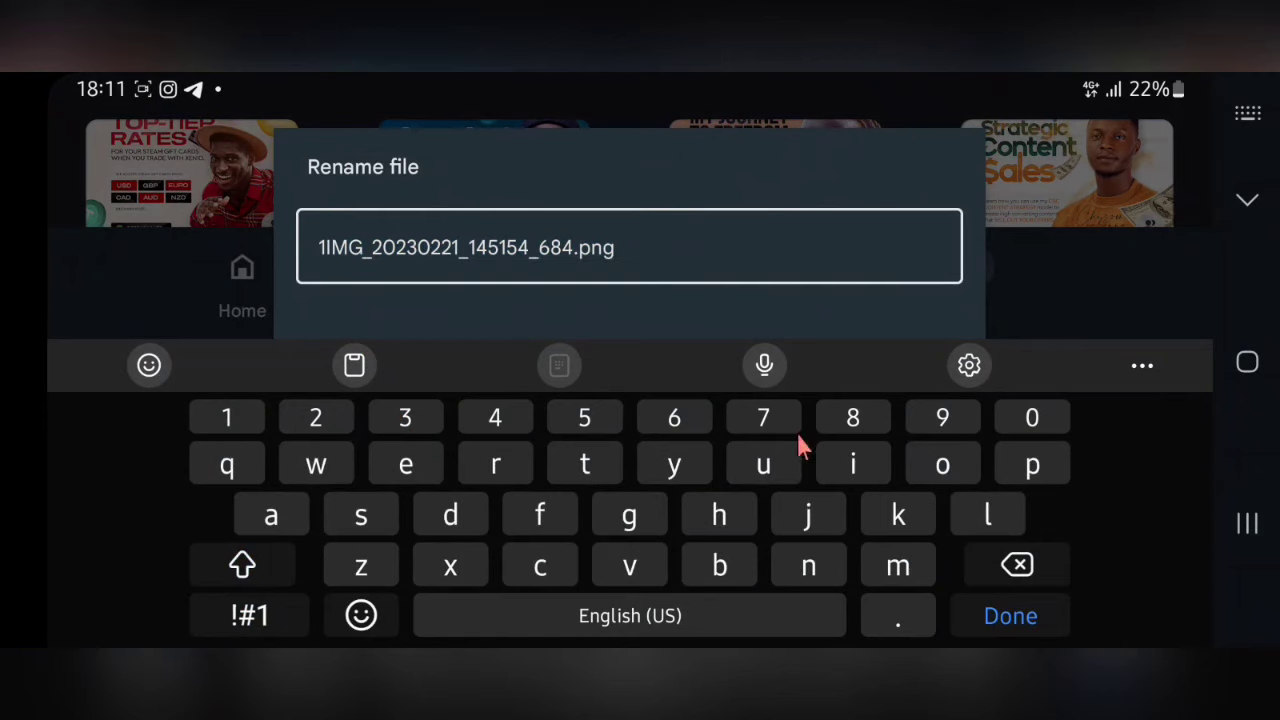
pyautogui.click(1017, 572)
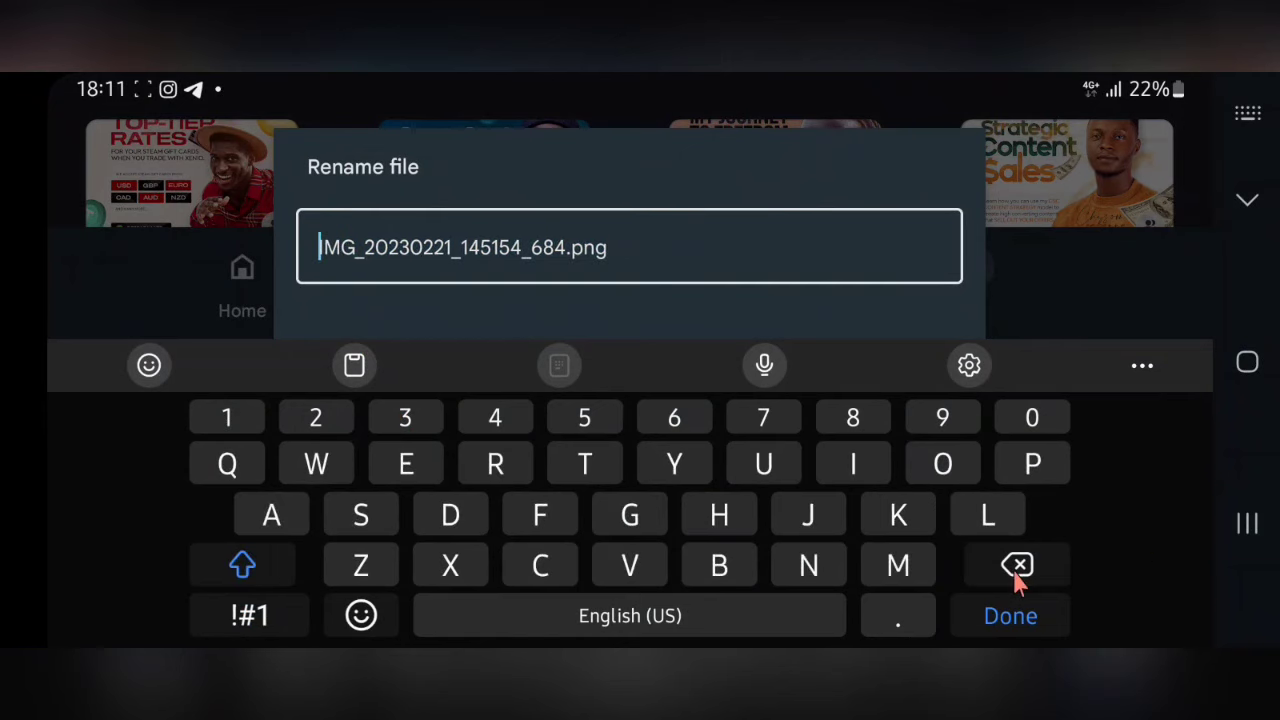
pyautogui.click(962, 330)
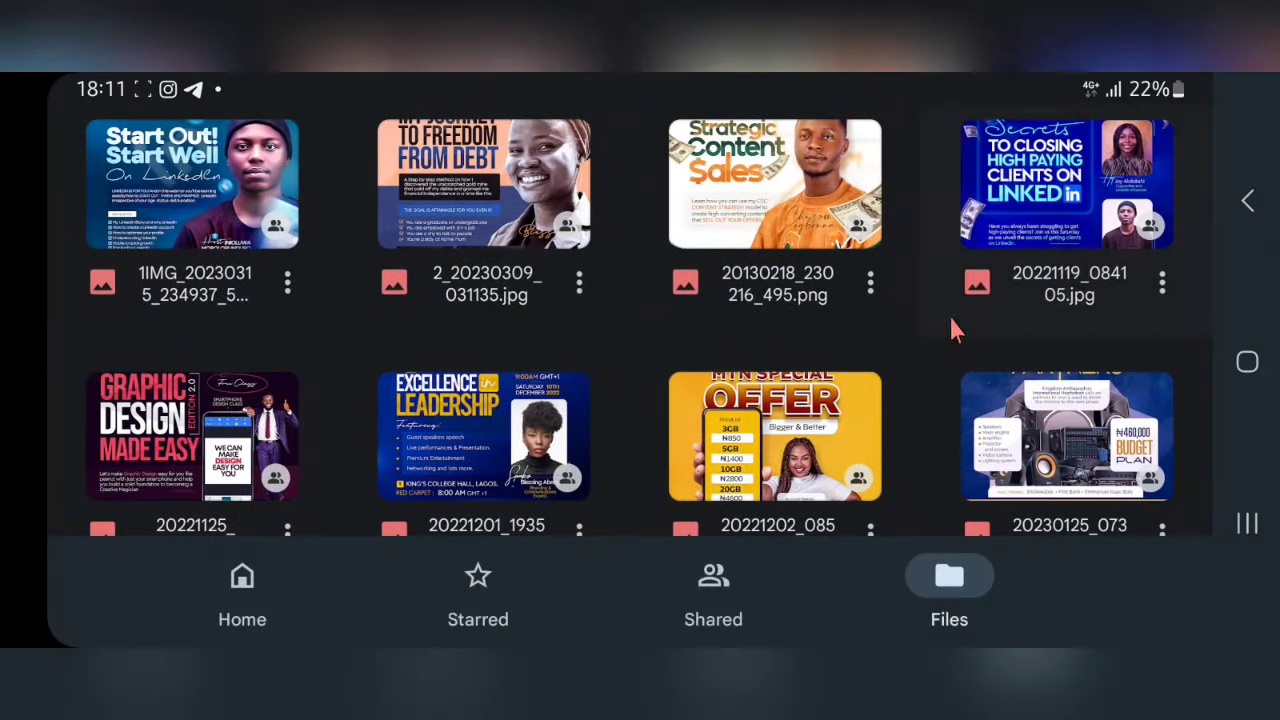
pyautogui.scroll(-3, 1004, 373)
pyautogui.scroll(1, 1040, 392)
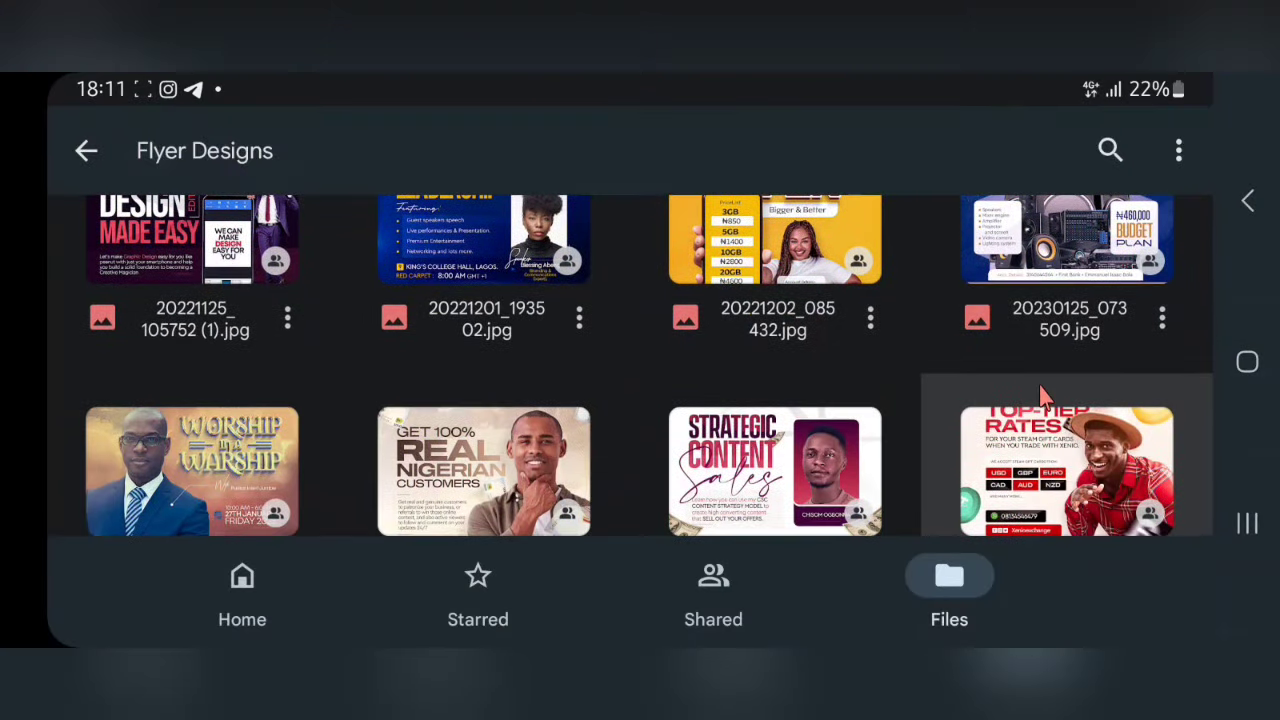
pyautogui.scroll(1, 1040, 392)
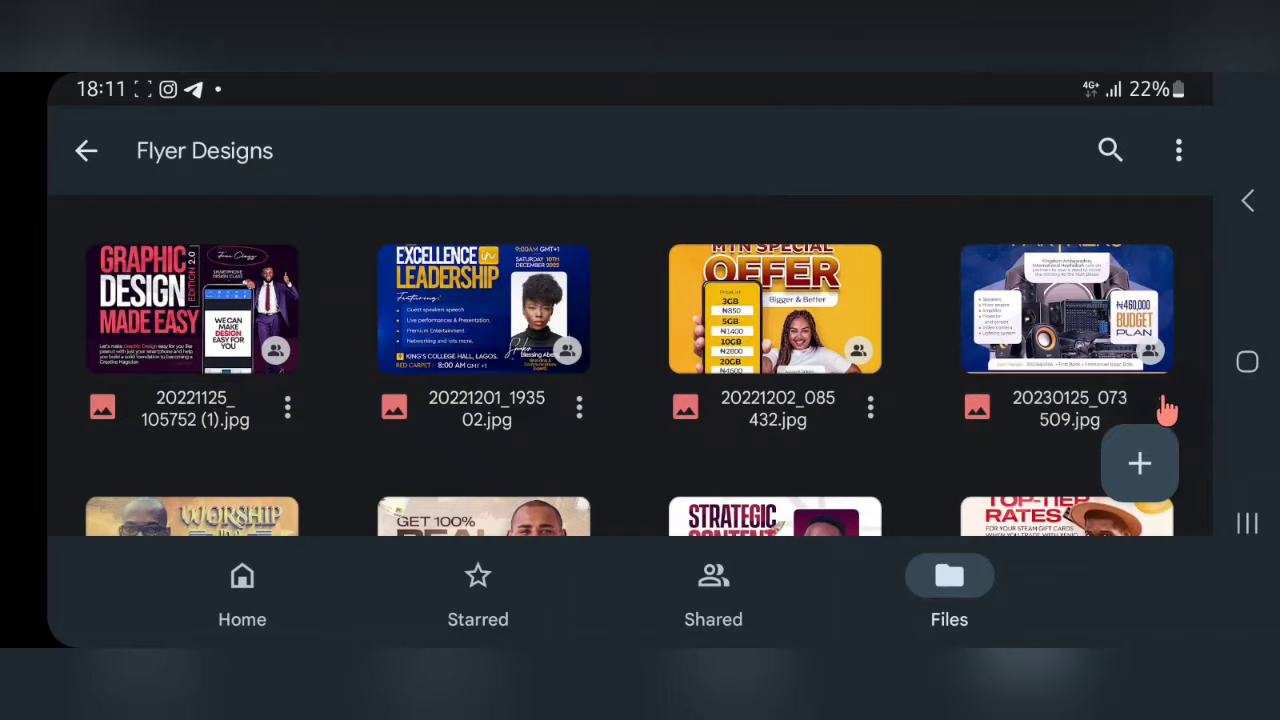
# Add a 1_ prefix so the Budget Plan flyer is named 1_20230125_073509.jpg
pyautogui.click(1162, 408)
pyautogui.scroll(-5, 255, 610)
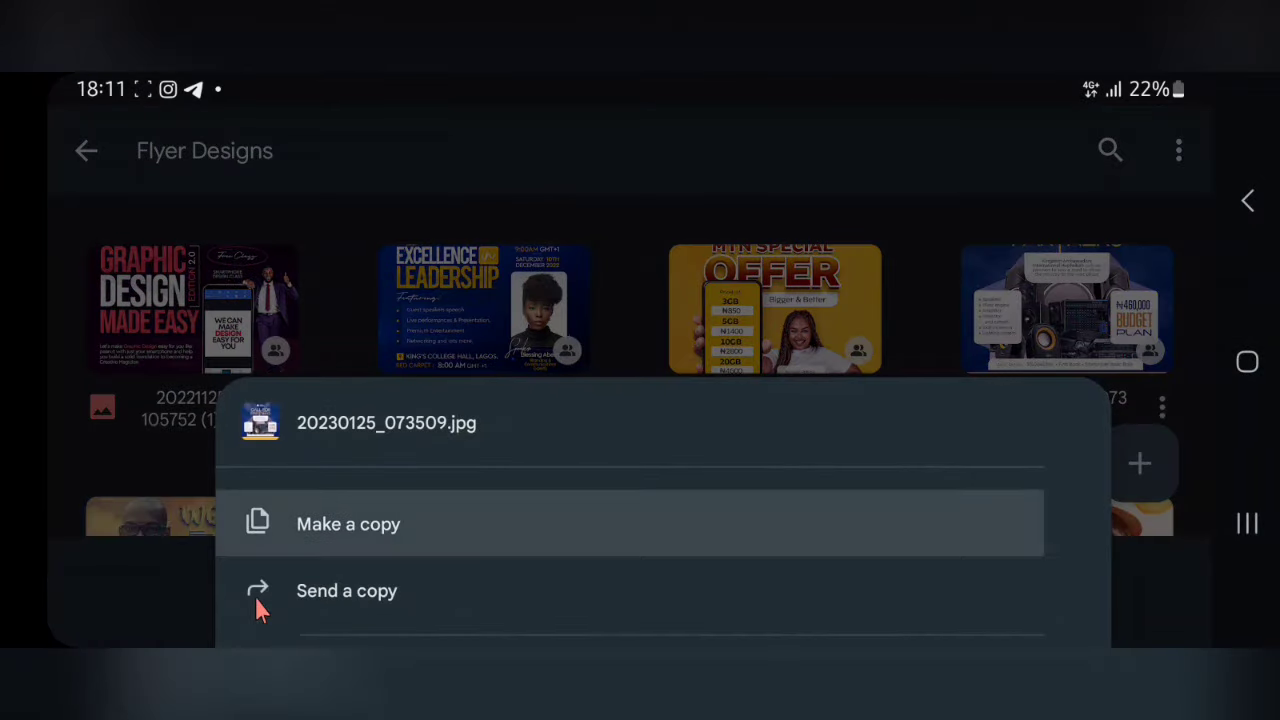
pyautogui.scroll(-5, 696, 313)
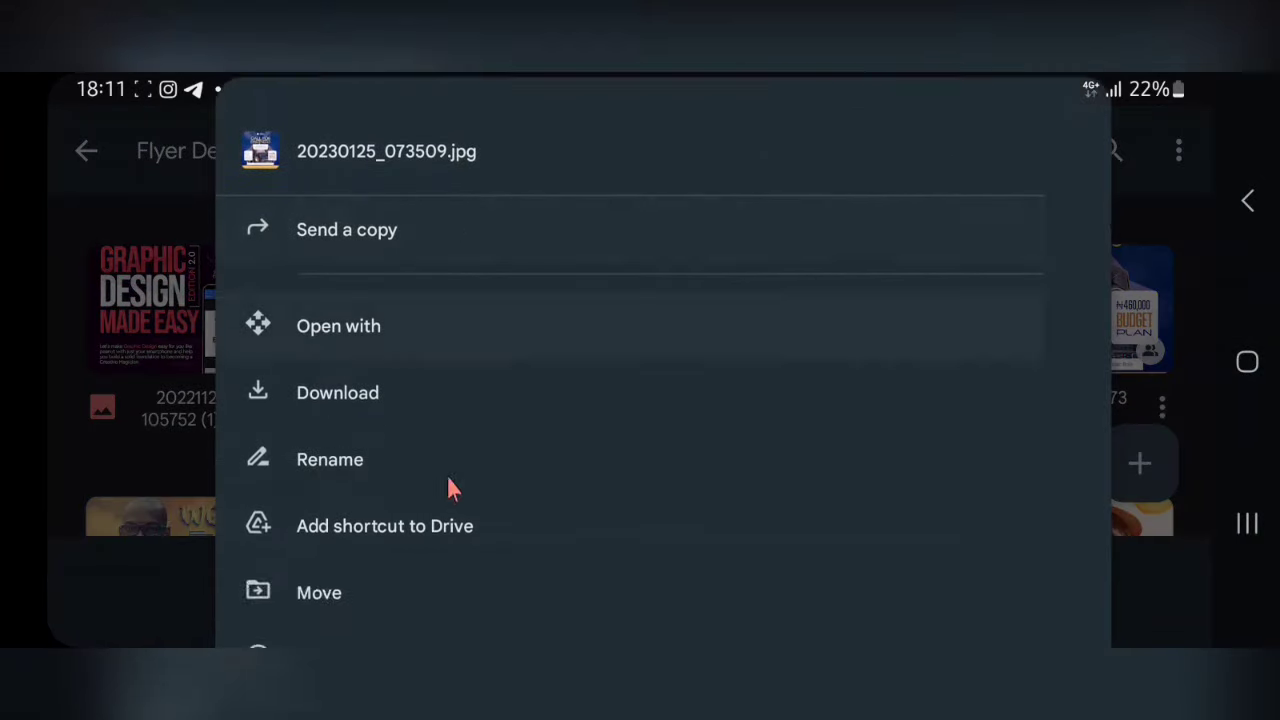
pyautogui.click(396, 464)
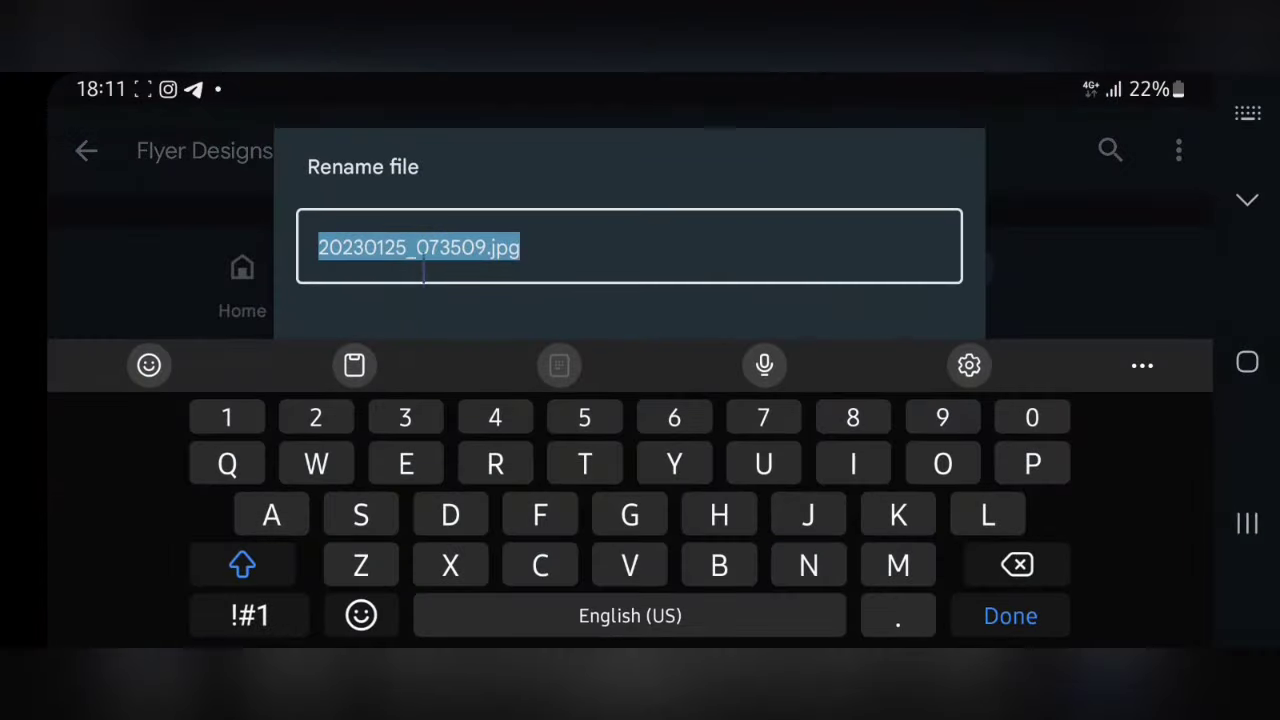
pyautogui.click(319, 247)
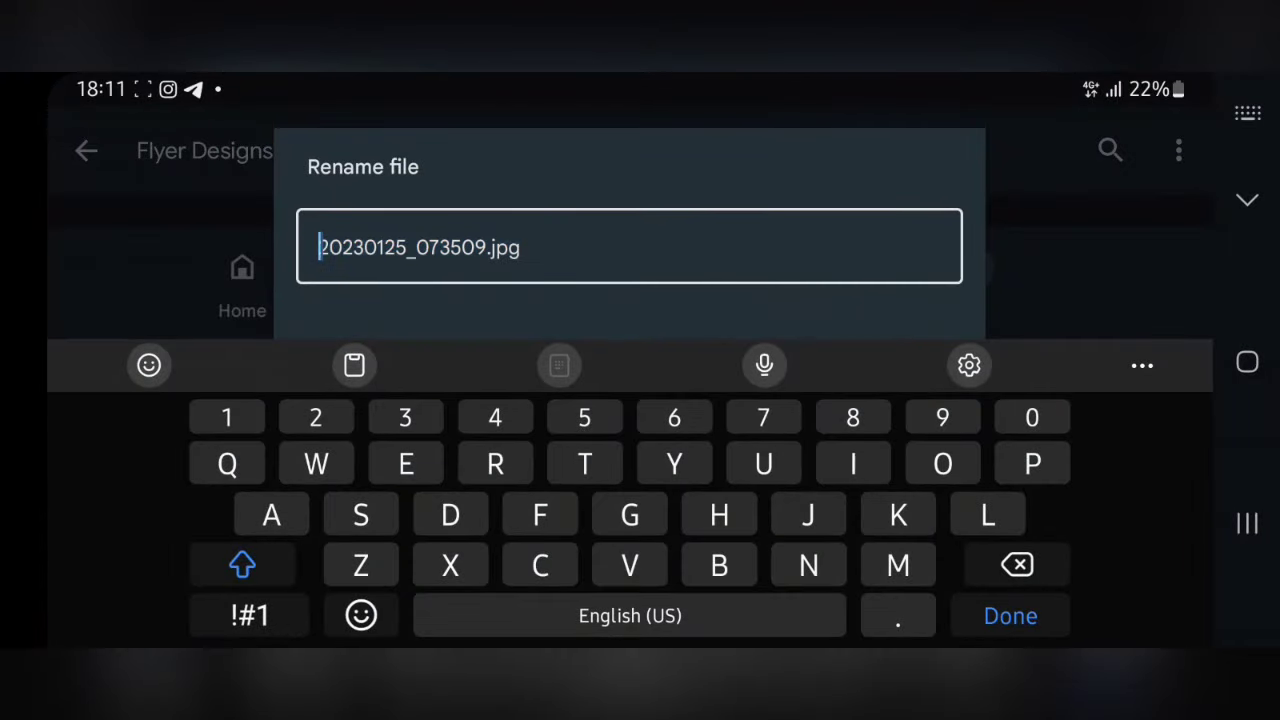
pyautogui.click(244, 417)
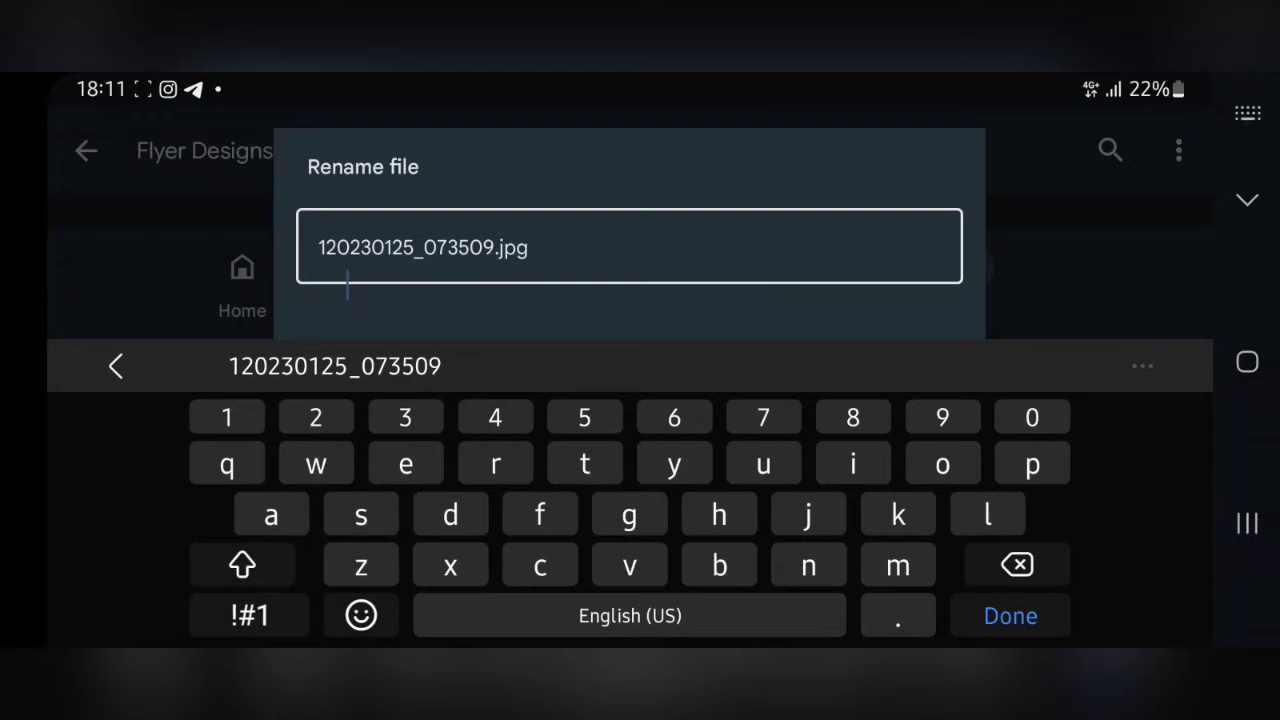
pyautogui.click(268, 368)
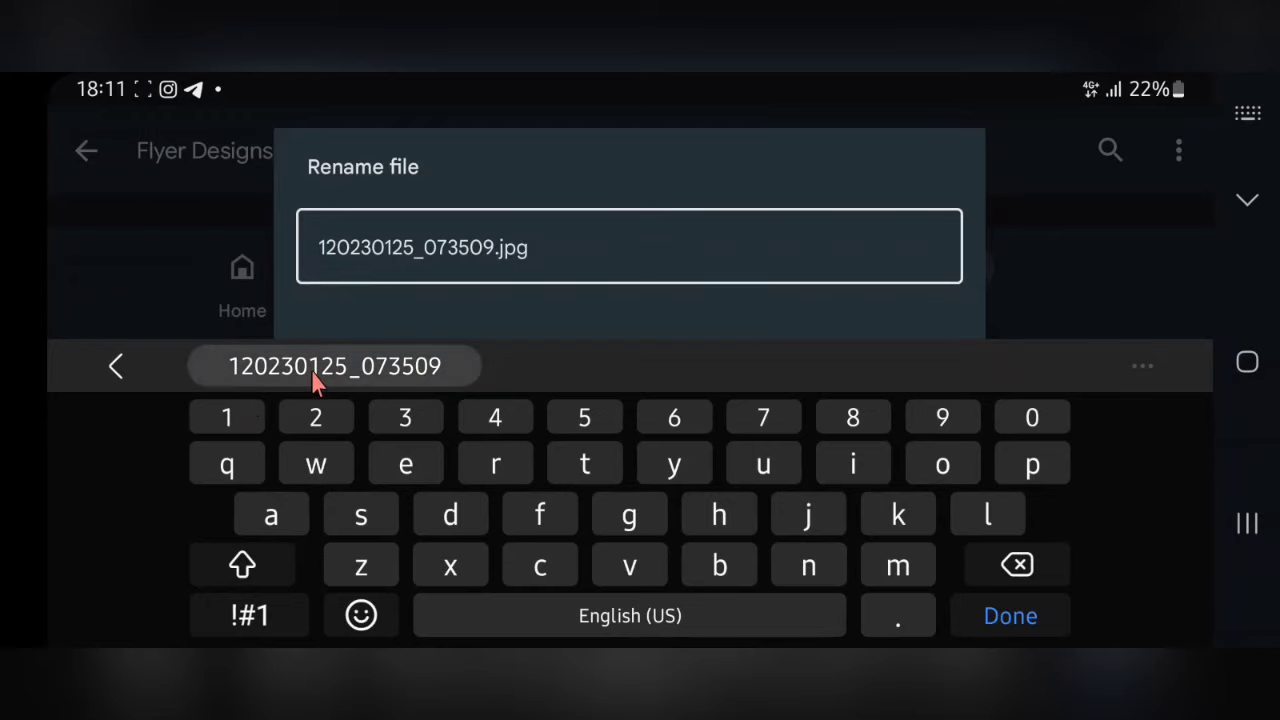
pyautogui.click(252, 615)
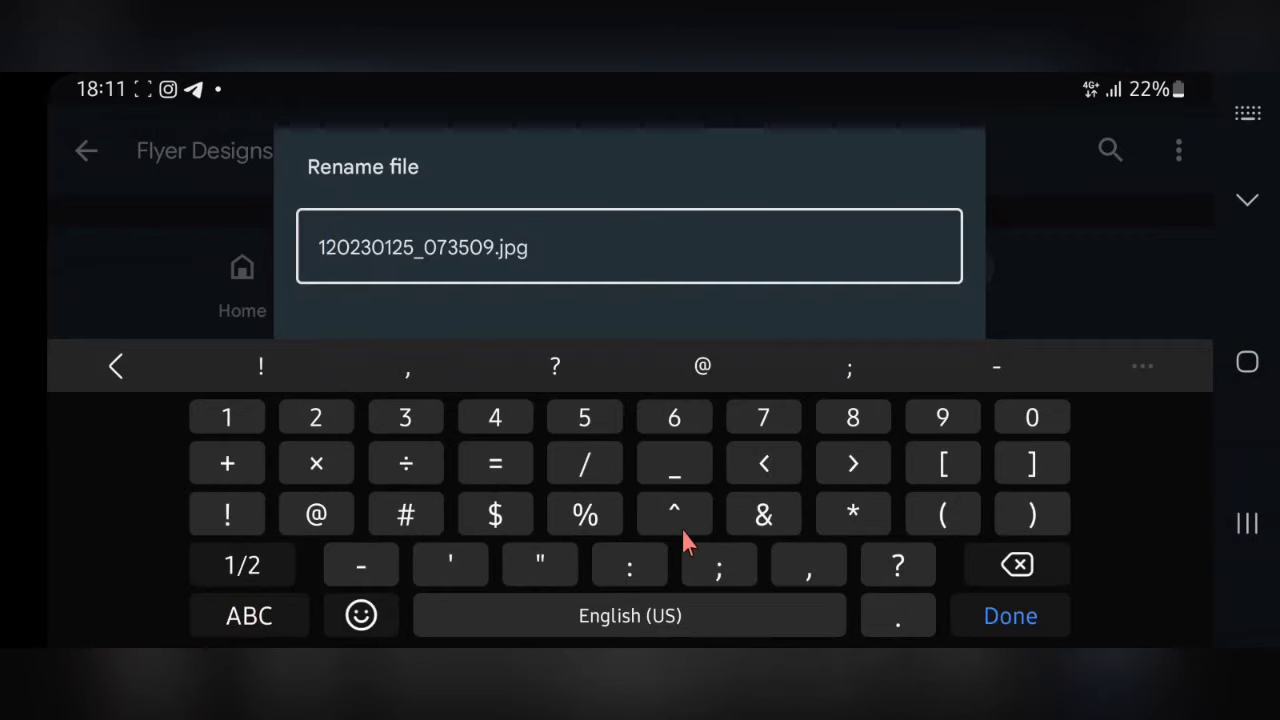
pyautogui.write('^')
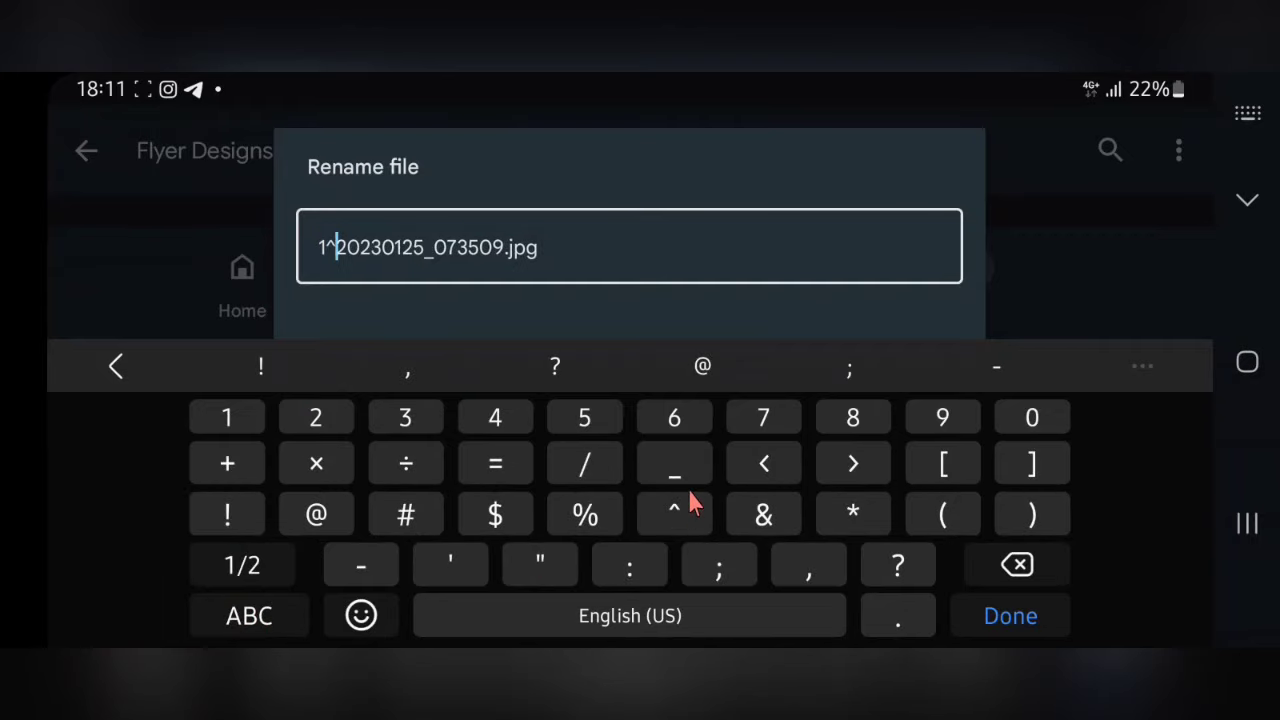
pyautogui.press('BackSpace')
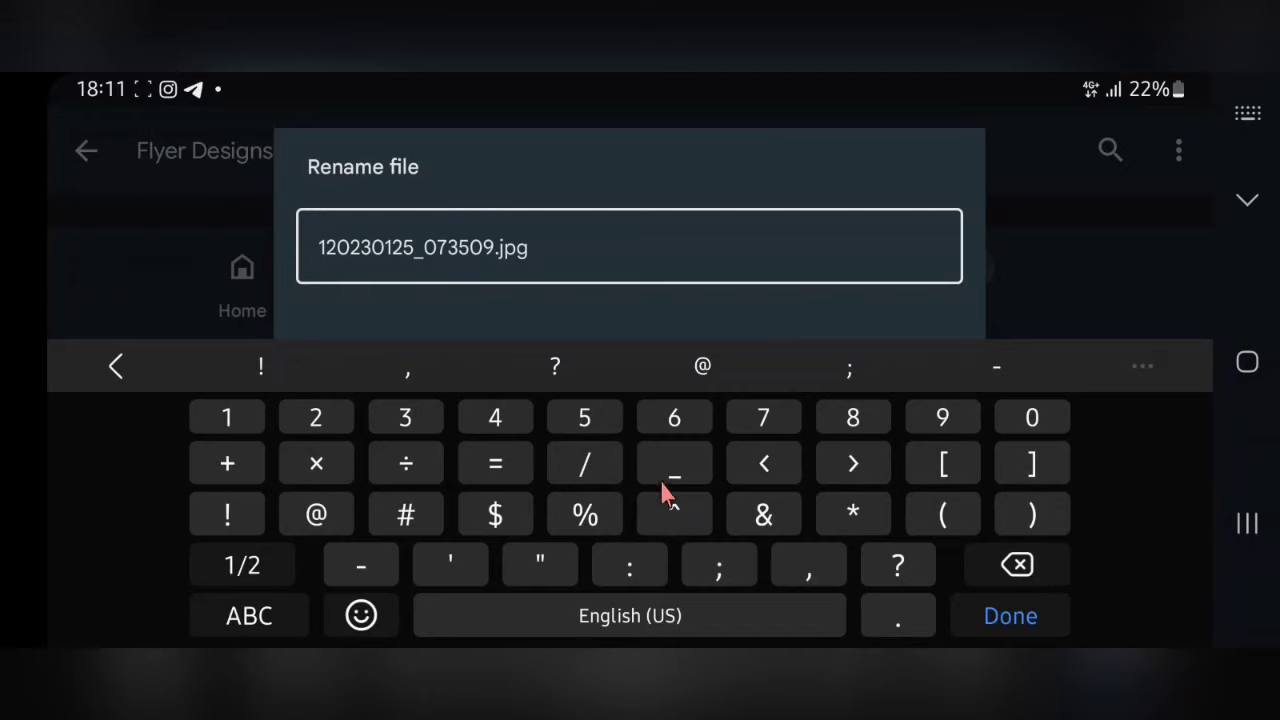
pyautogui.write('_')
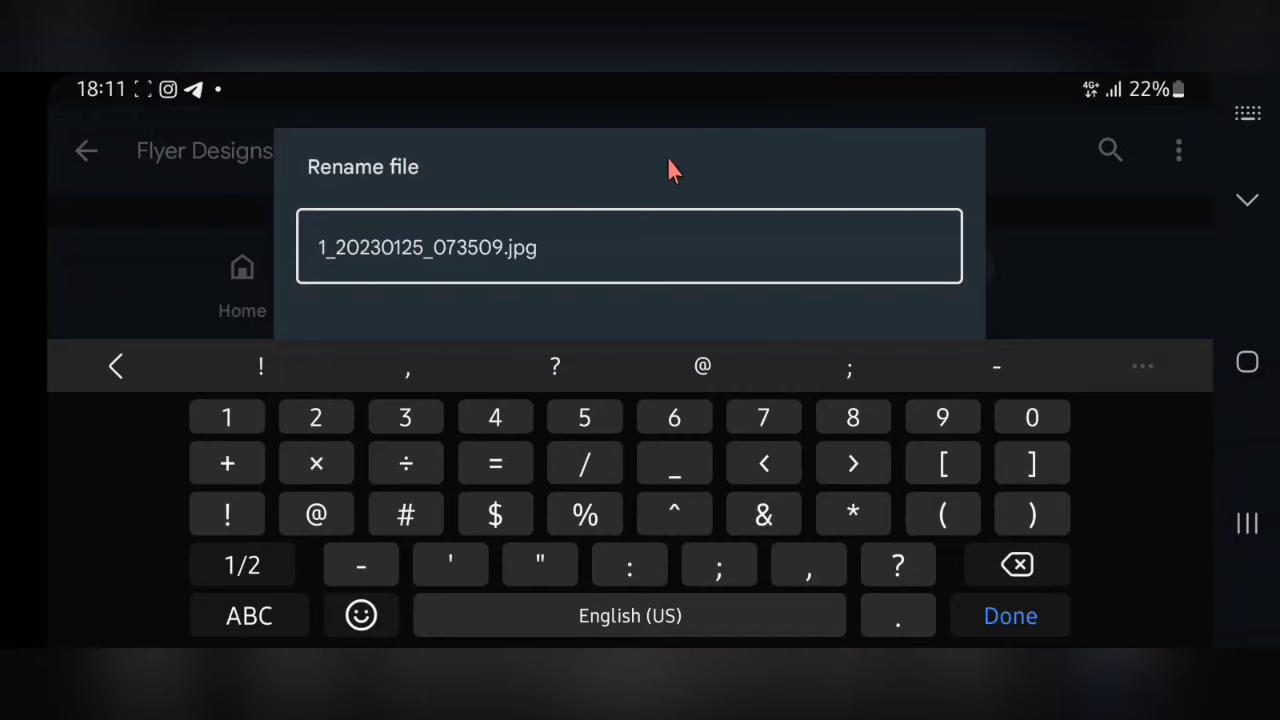
pyautogui.click(910, 330)
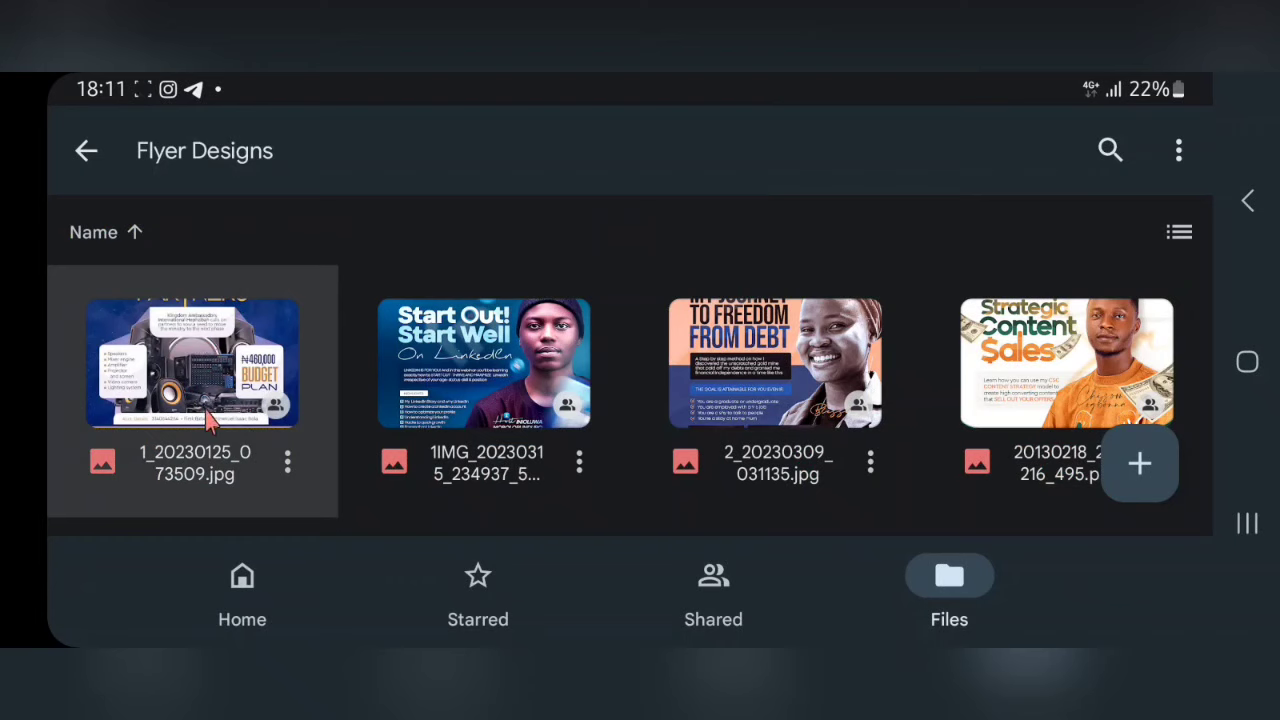
# Delete the underscore after the 1, renaming the Budget Plan flyer to 120230125_073509.jpg
pyautogui.click(287, 462)
pyautogui.scroll(-5, 524, 477)
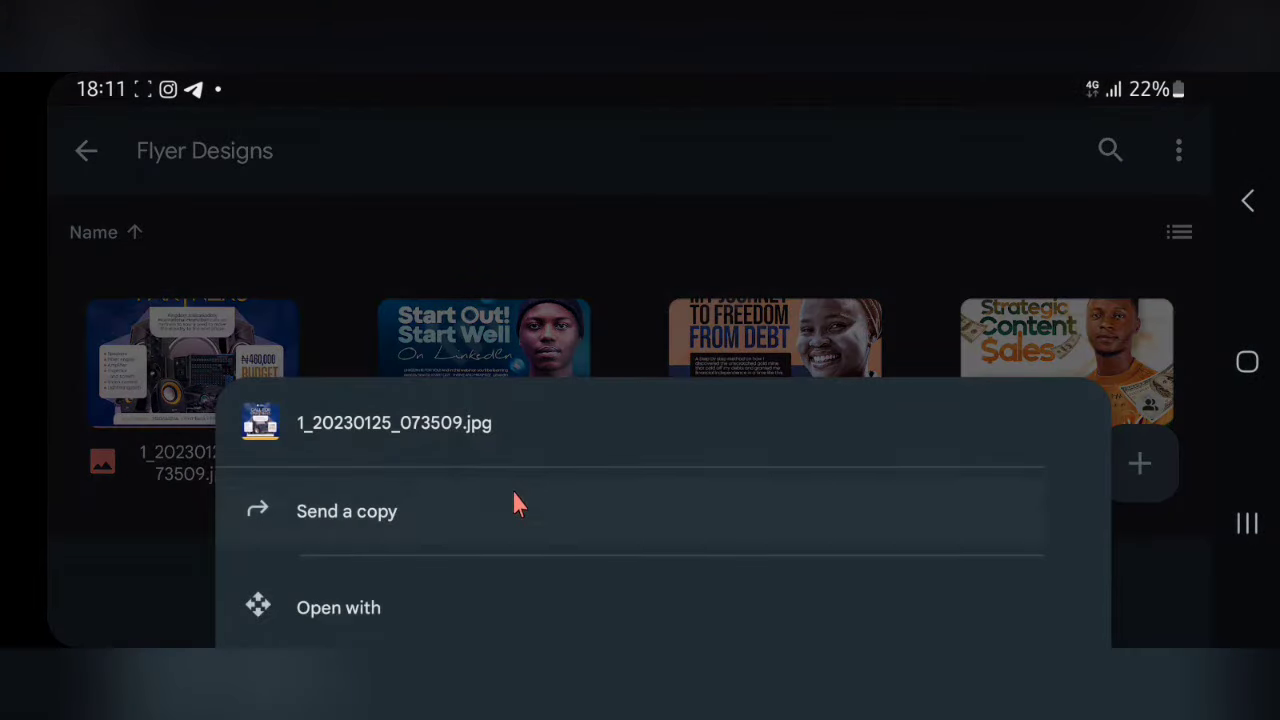
pyautogui.scroll(-5, 514, 500)
pyautogui.click(512, 490)
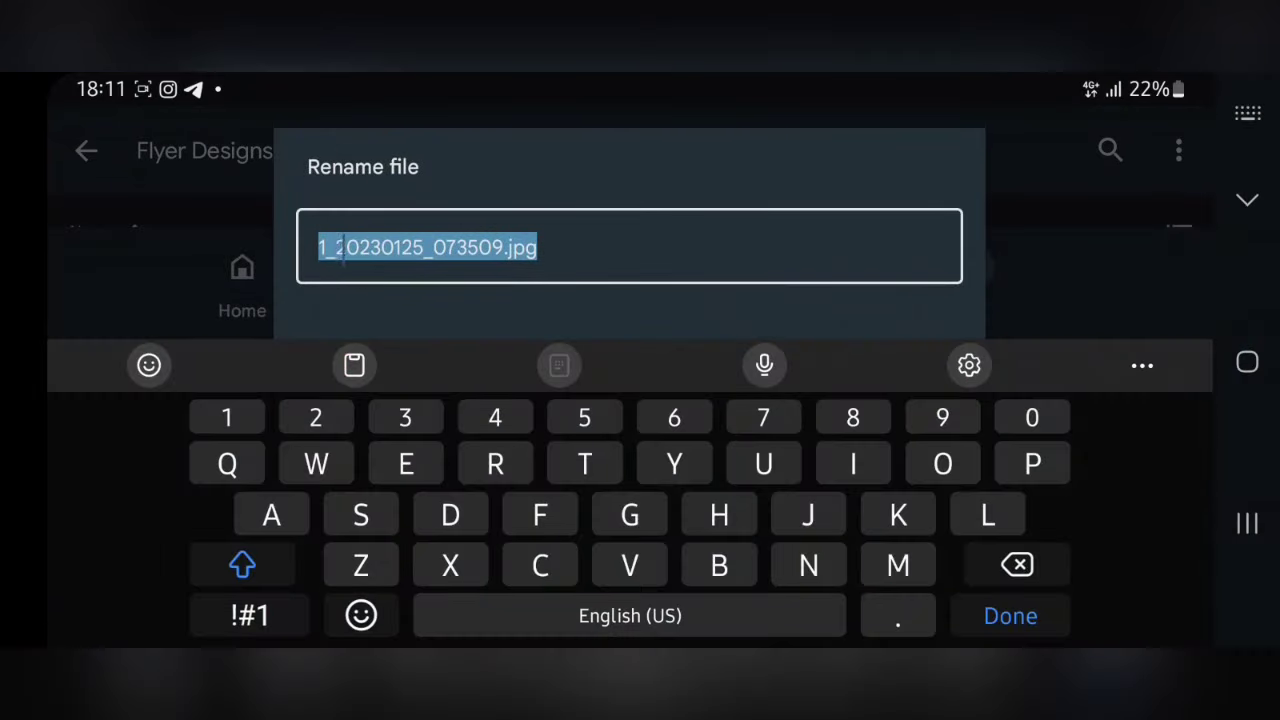
pyautogui.click(346, 247)
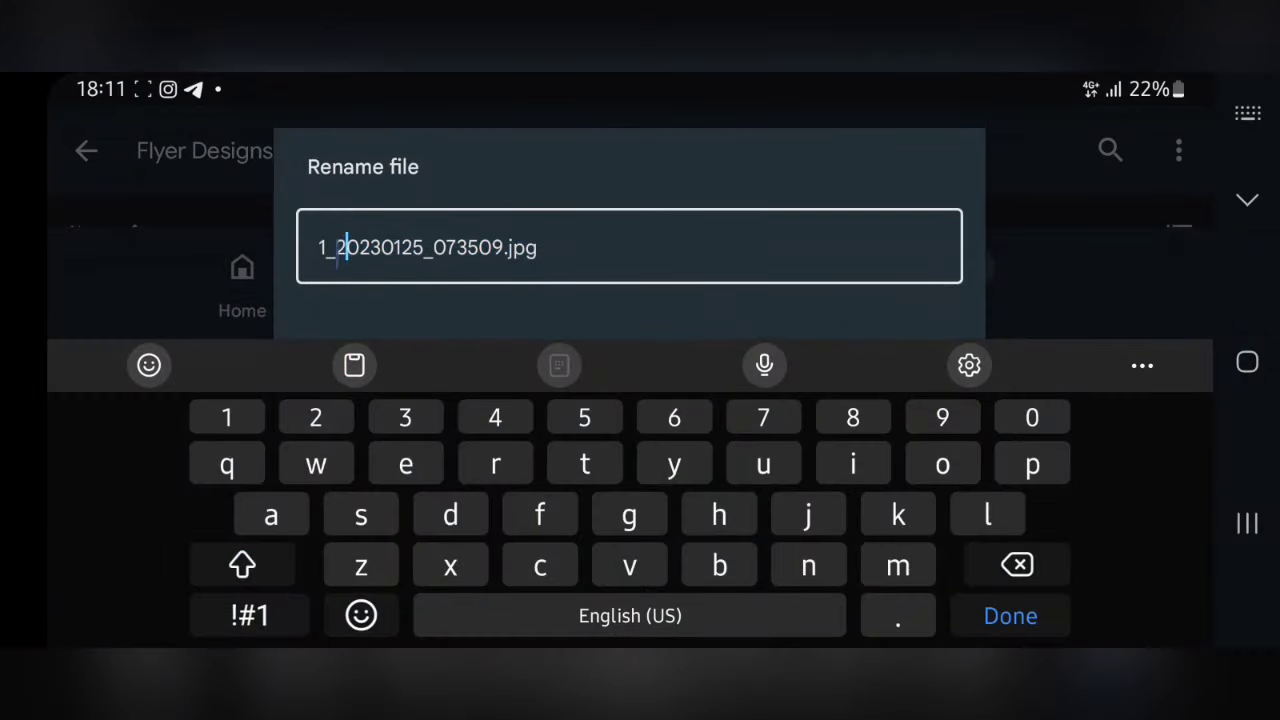
pyautogui.click(1046, 566)
pyautogui.click(928, 335)
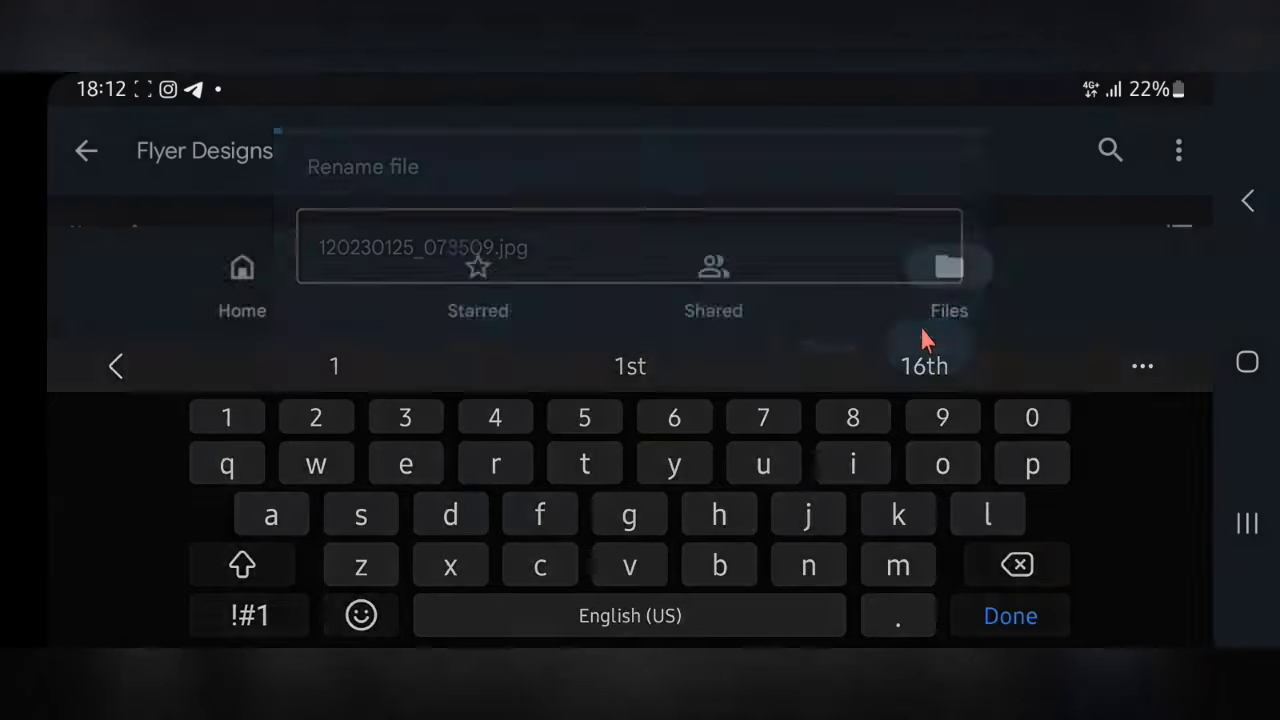
pyautogui.scroll(-5, 925, 345)
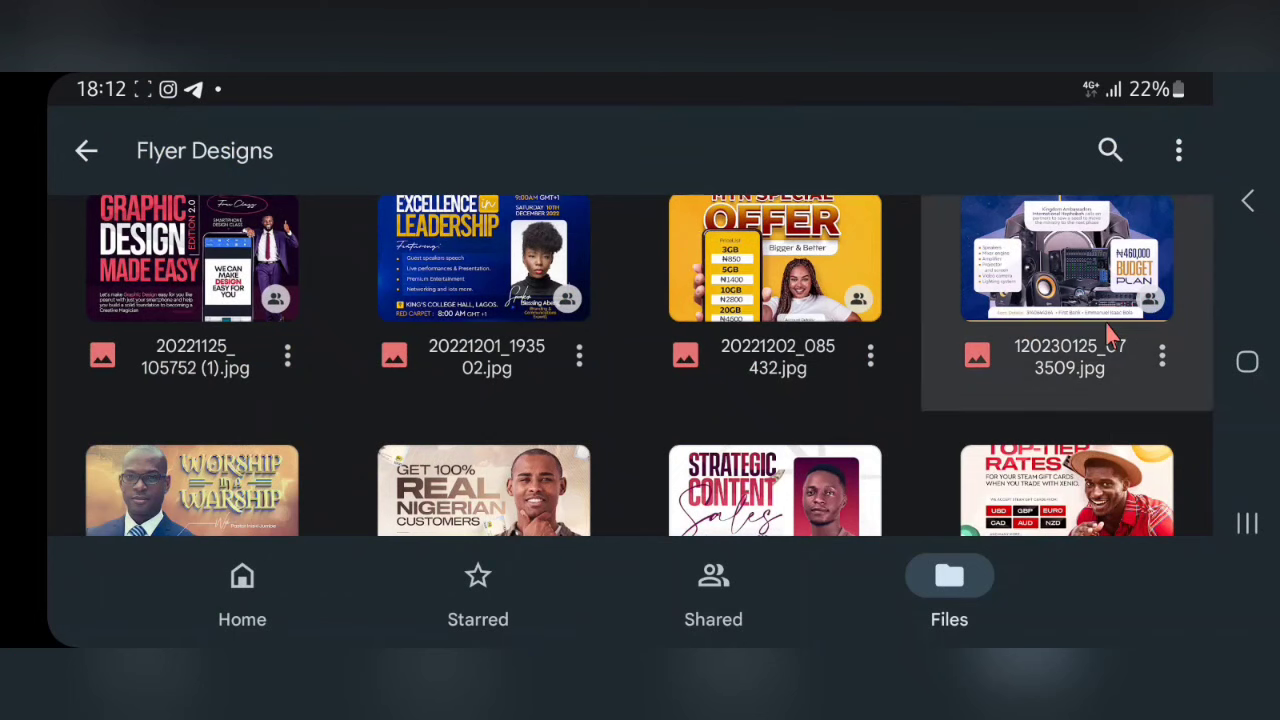
pyautogui.scroll(5, 214, 471)
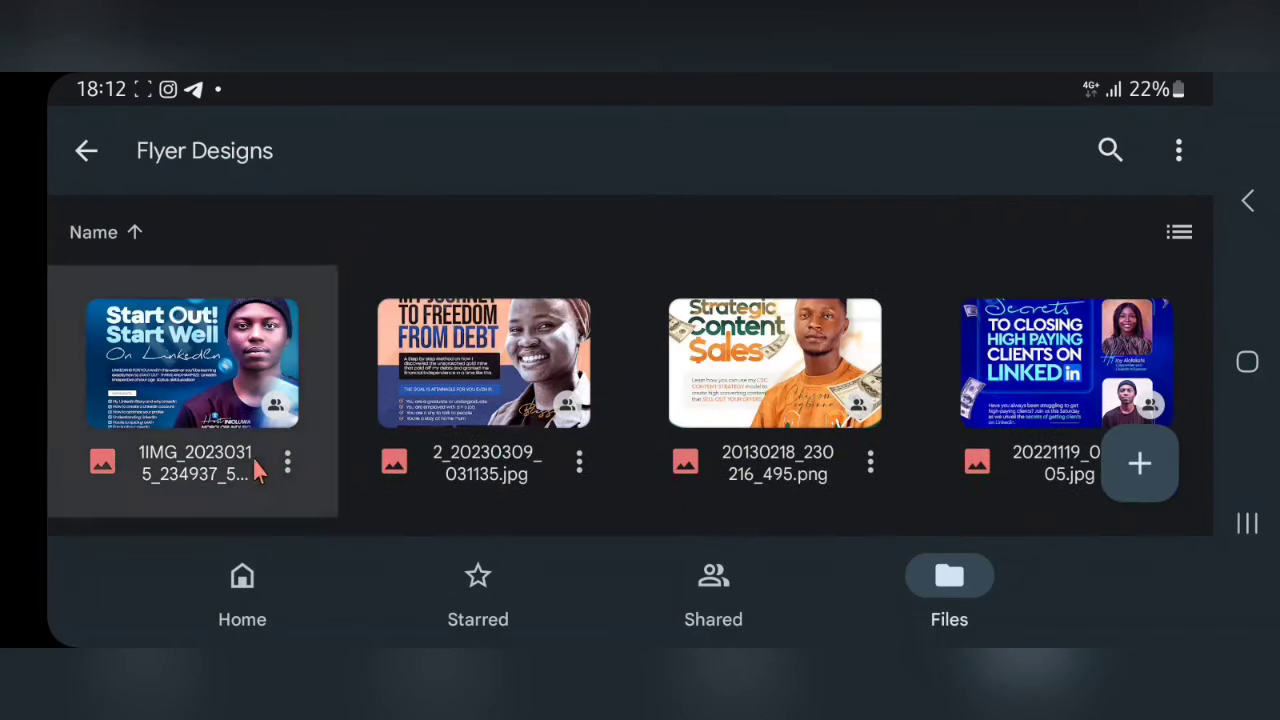
pyautogui.scroll(-2, 286, 466)
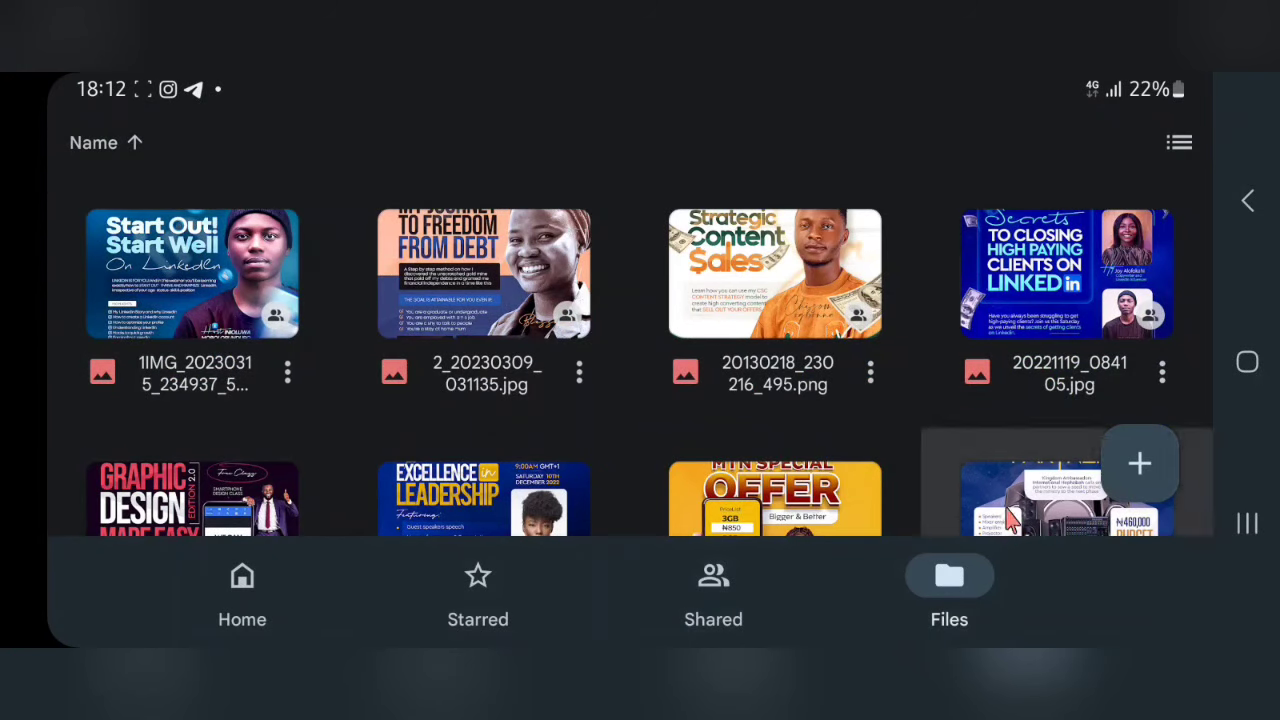
# Back in Port folio, rename My Clients Reviews to '1 My Clients Reviews'
pyautogui.click(1247, 201)
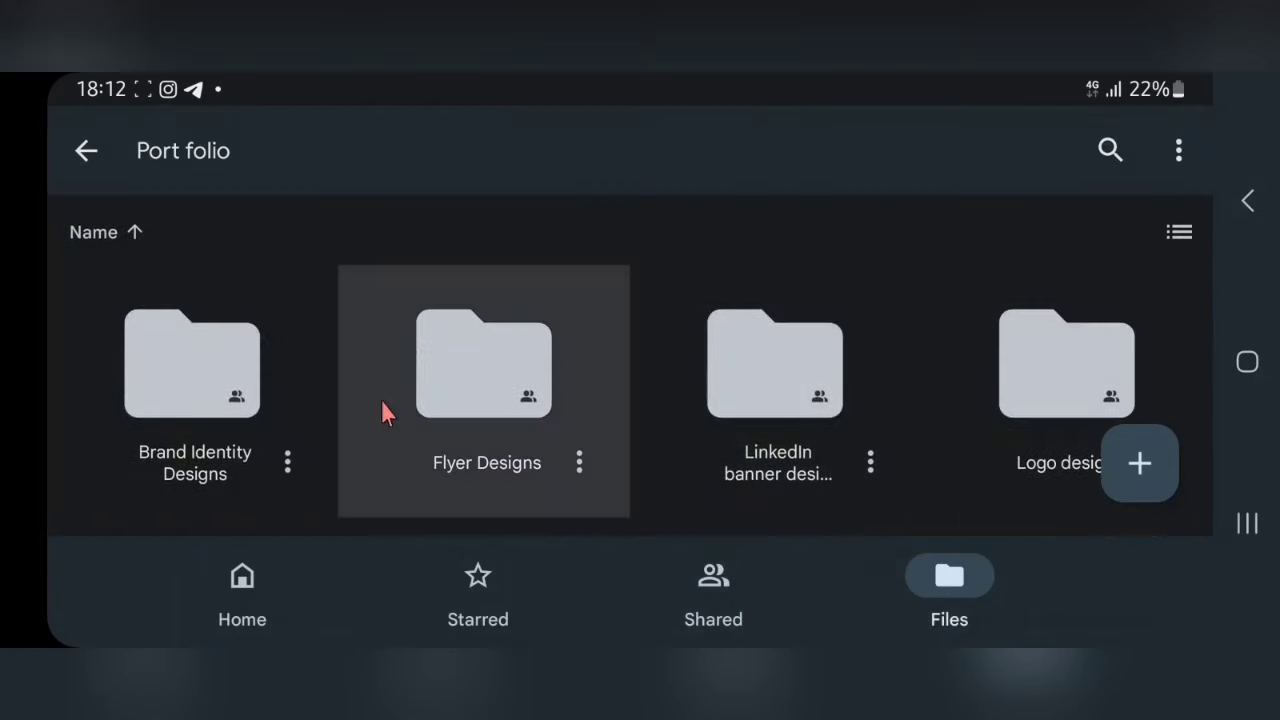
pyautogui.scroll(-3, 240, 425)
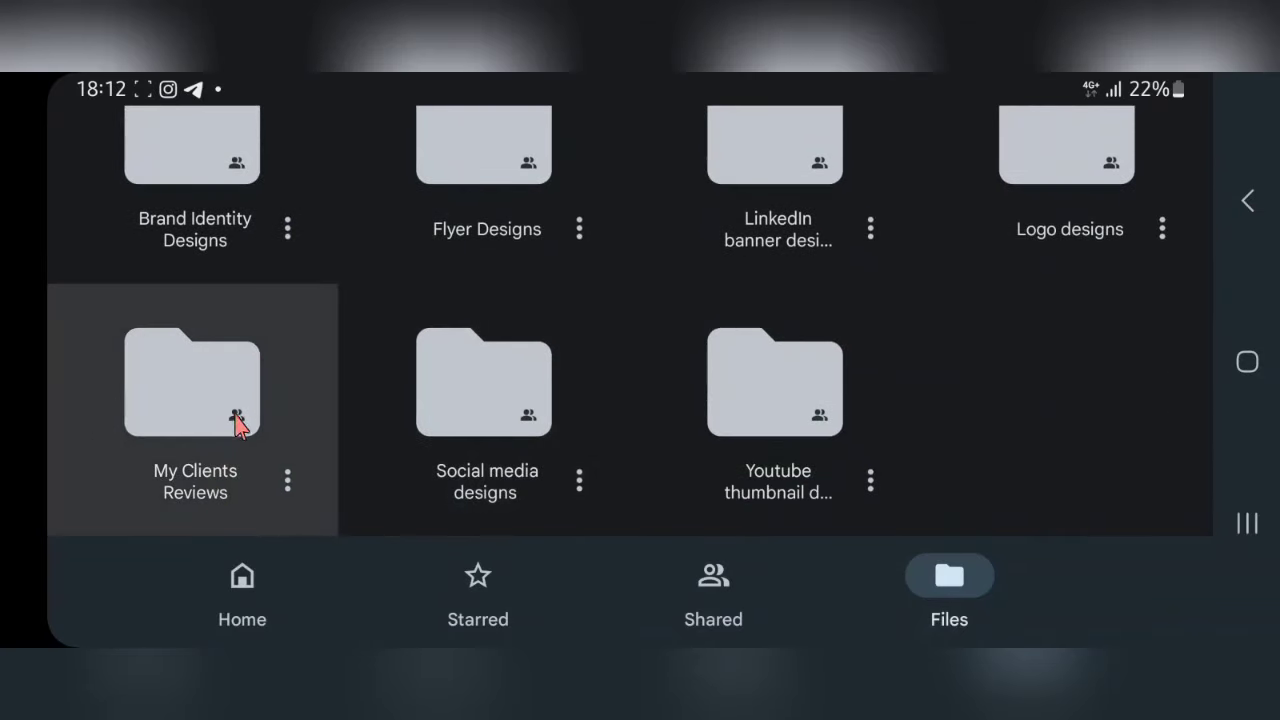
pyautogui.click(287, 481)
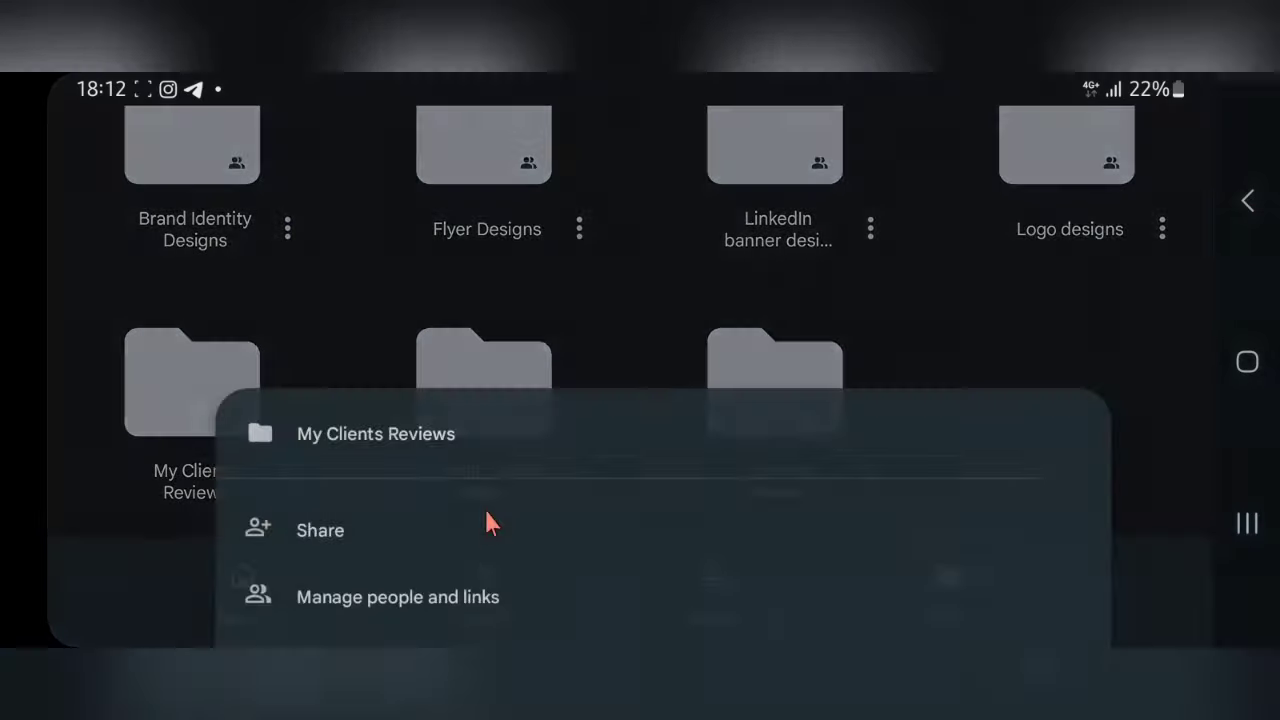
pyautogui.scroll(-3, 491, 525)
pyautogui.scroll(1, 491, 532)
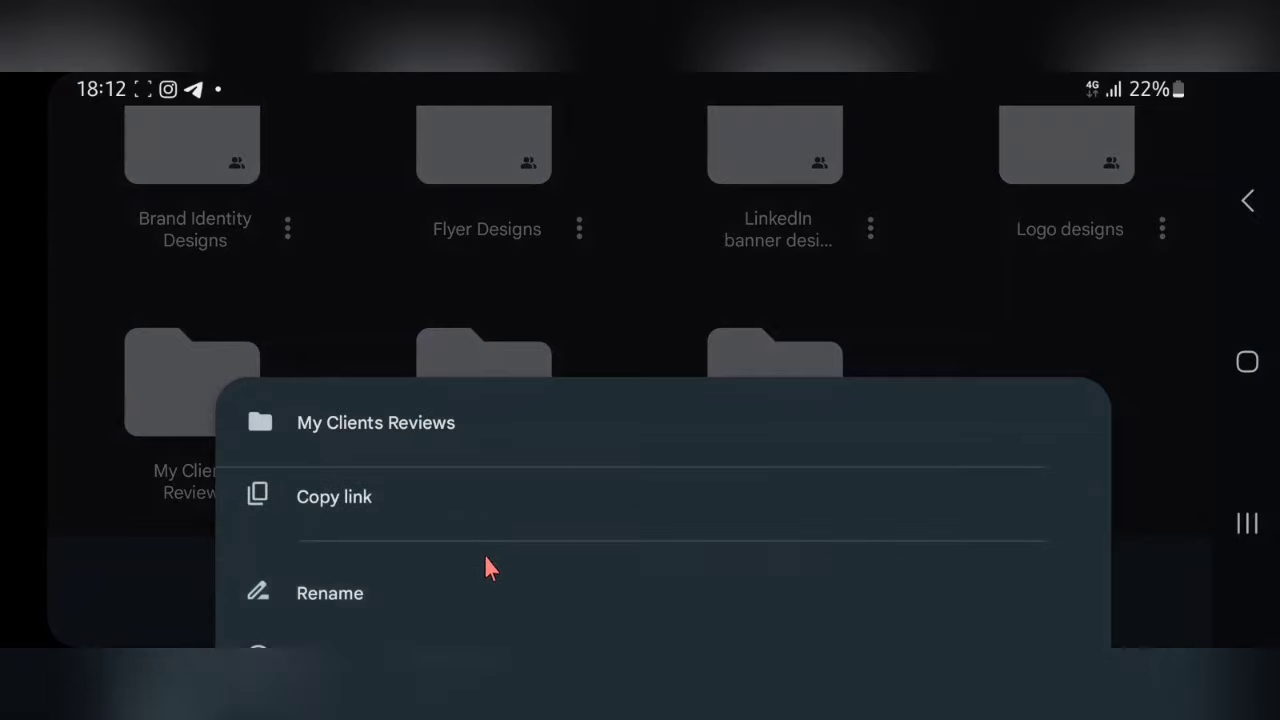
pyautogui.click(480, 590)
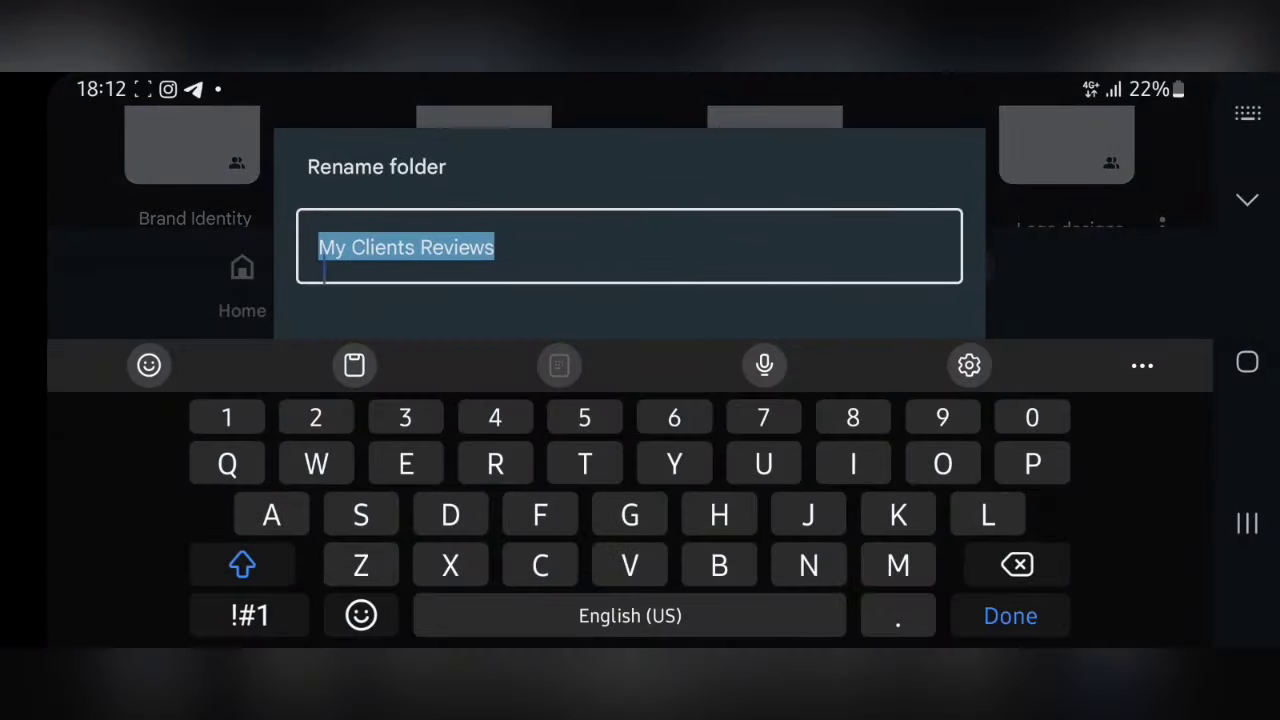
pyautogui.click(319, 247)
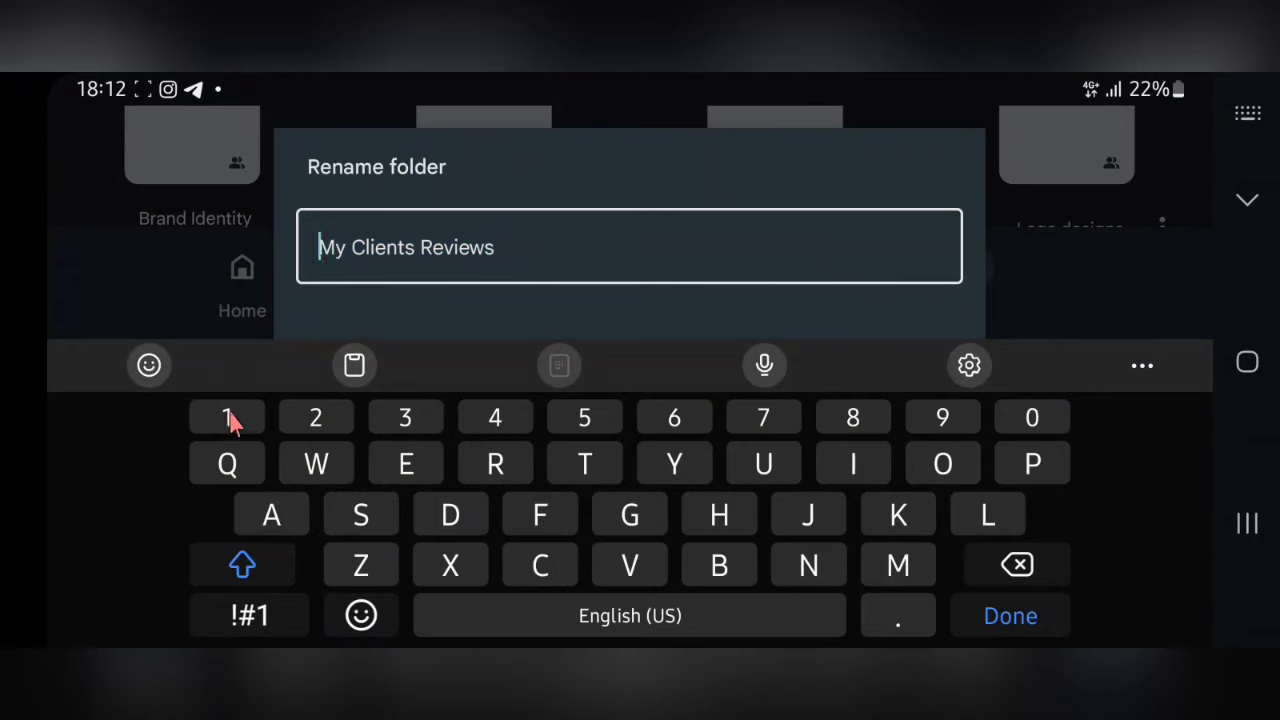
pyautogui.write('1')
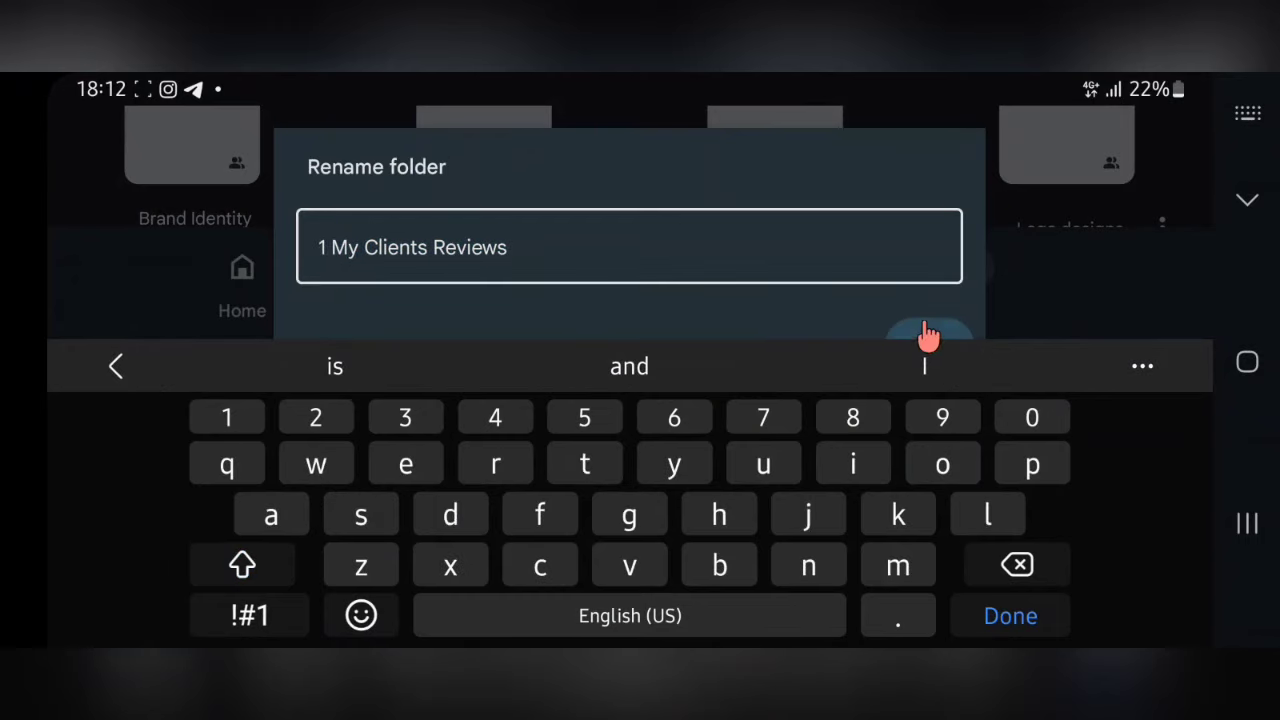
pyautogui.click(926, 319)
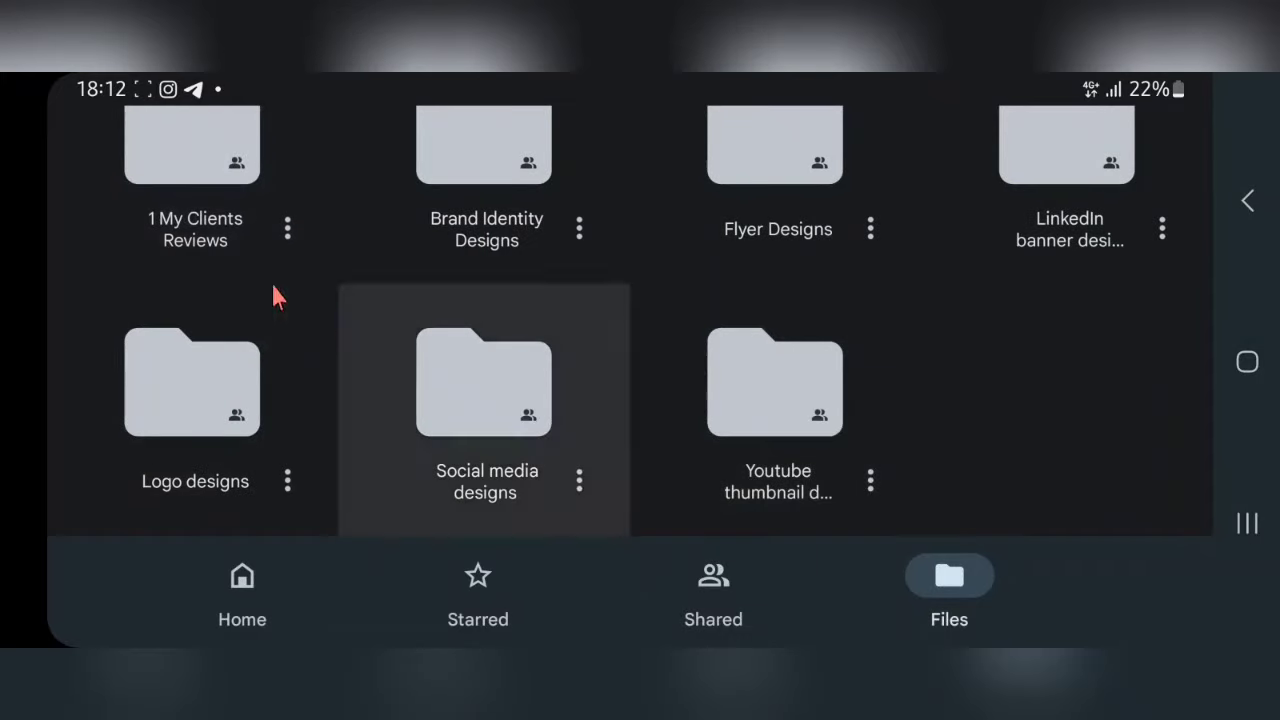
# Add a period after the 1, making the folder '1. My Clients Reviews'
pyautogui.scroll(2, 125, 250)
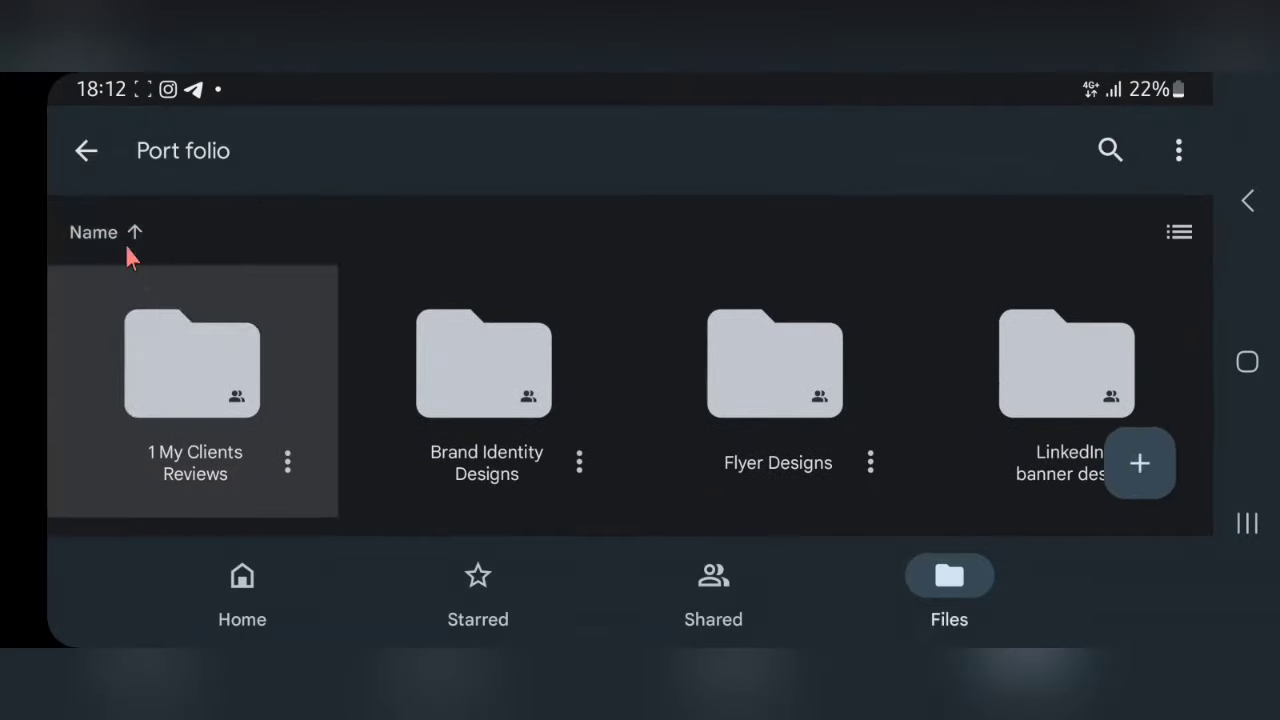
pyautogui.scroll(-1, 183, 362)
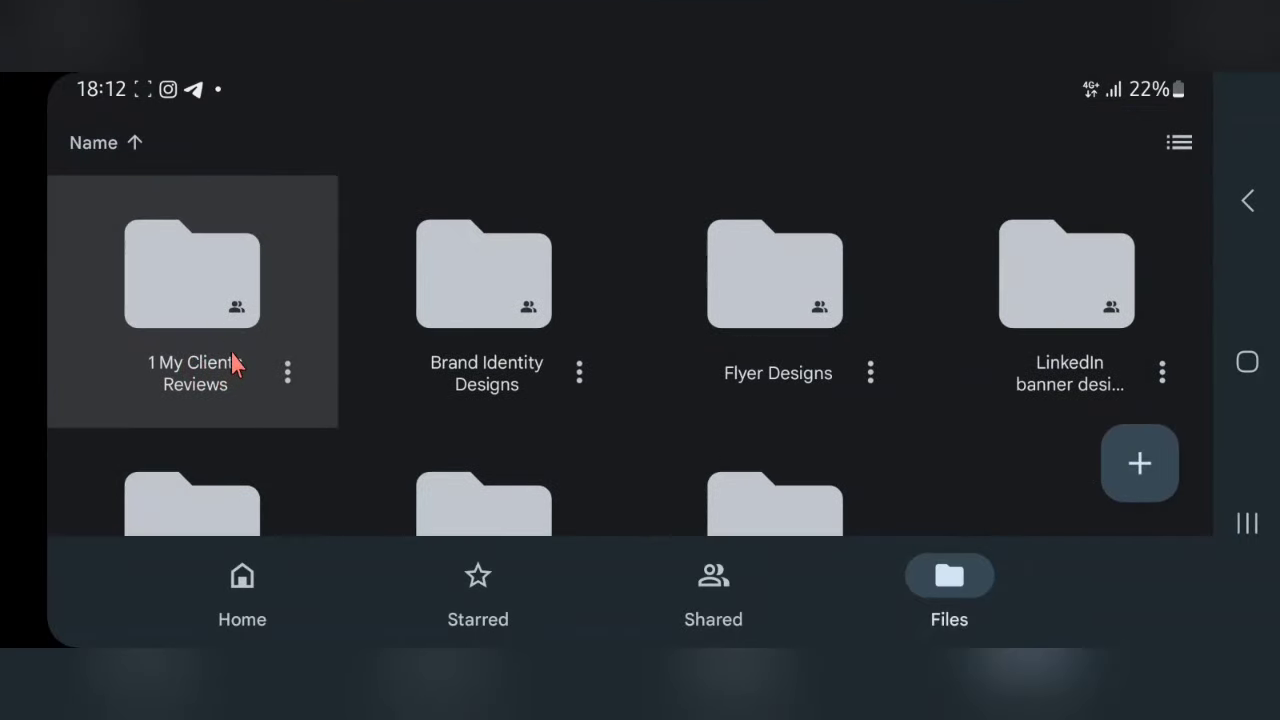
pyautogui.click(287, 375)
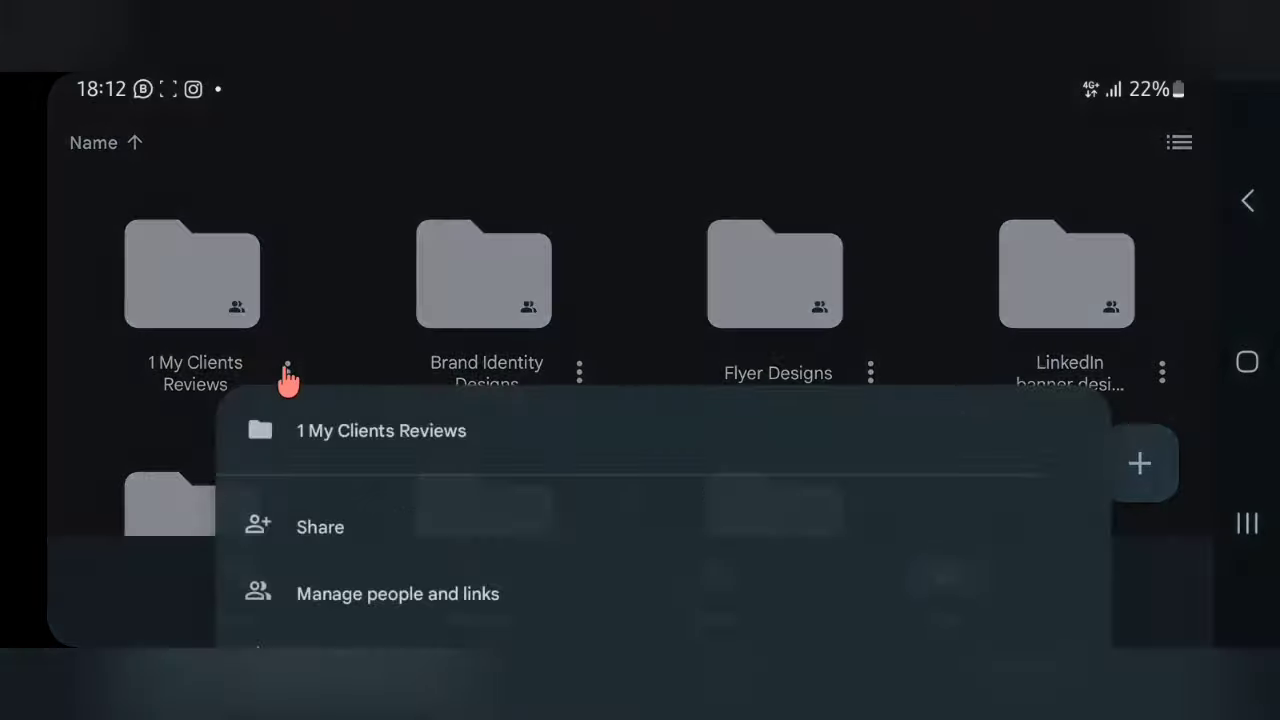
pyautogui.scroll(-3, 440, 515)
pyautogui.click(440, 515)
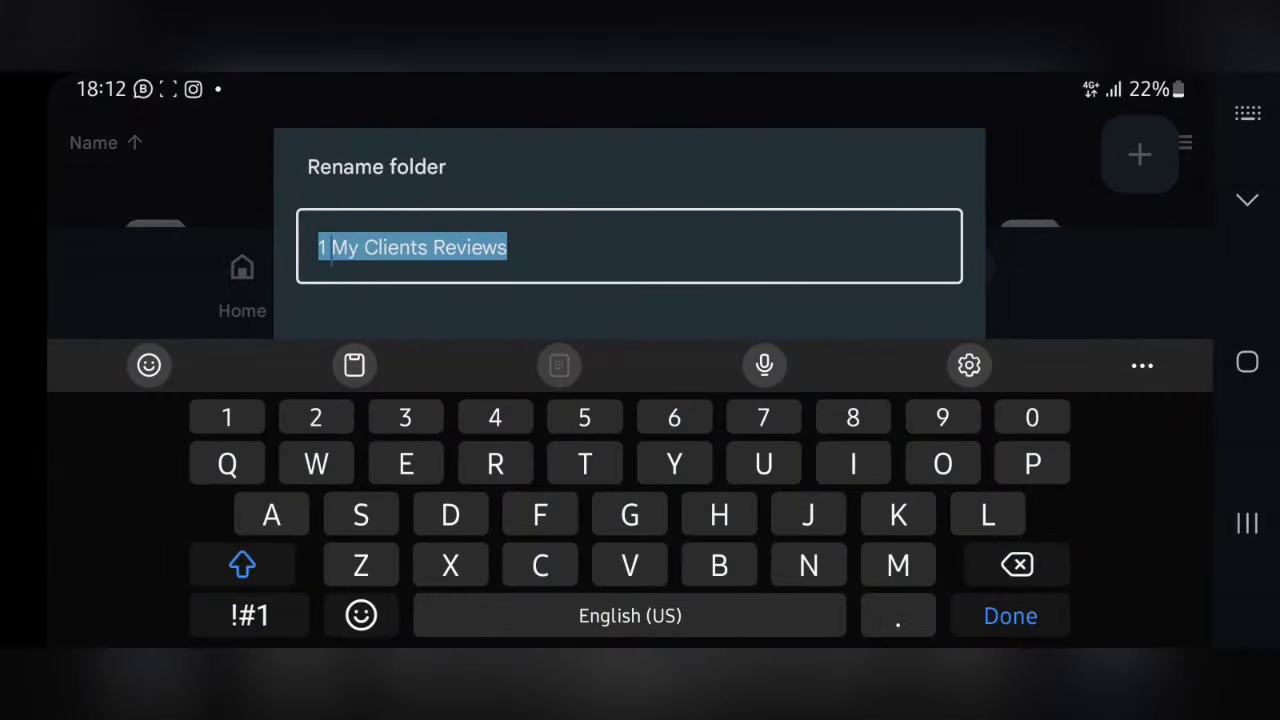
pyautogui.click(321, 247)
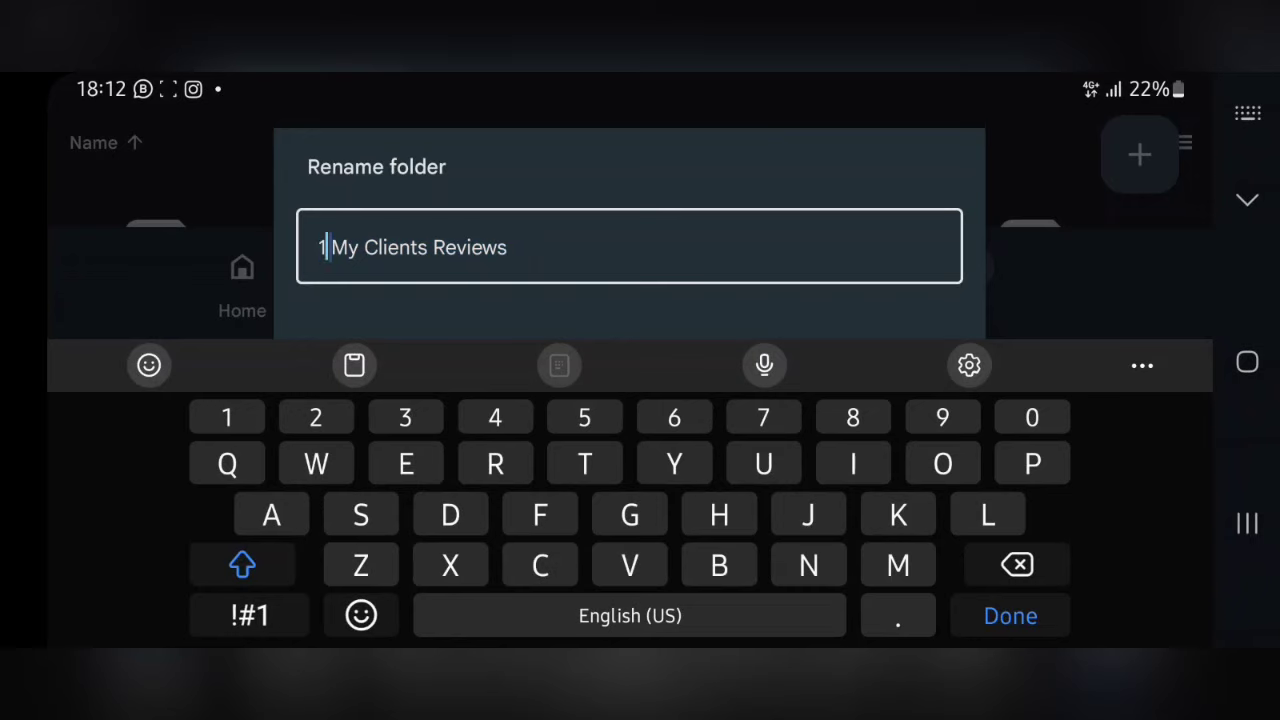
pyautogui.click(912, 624)
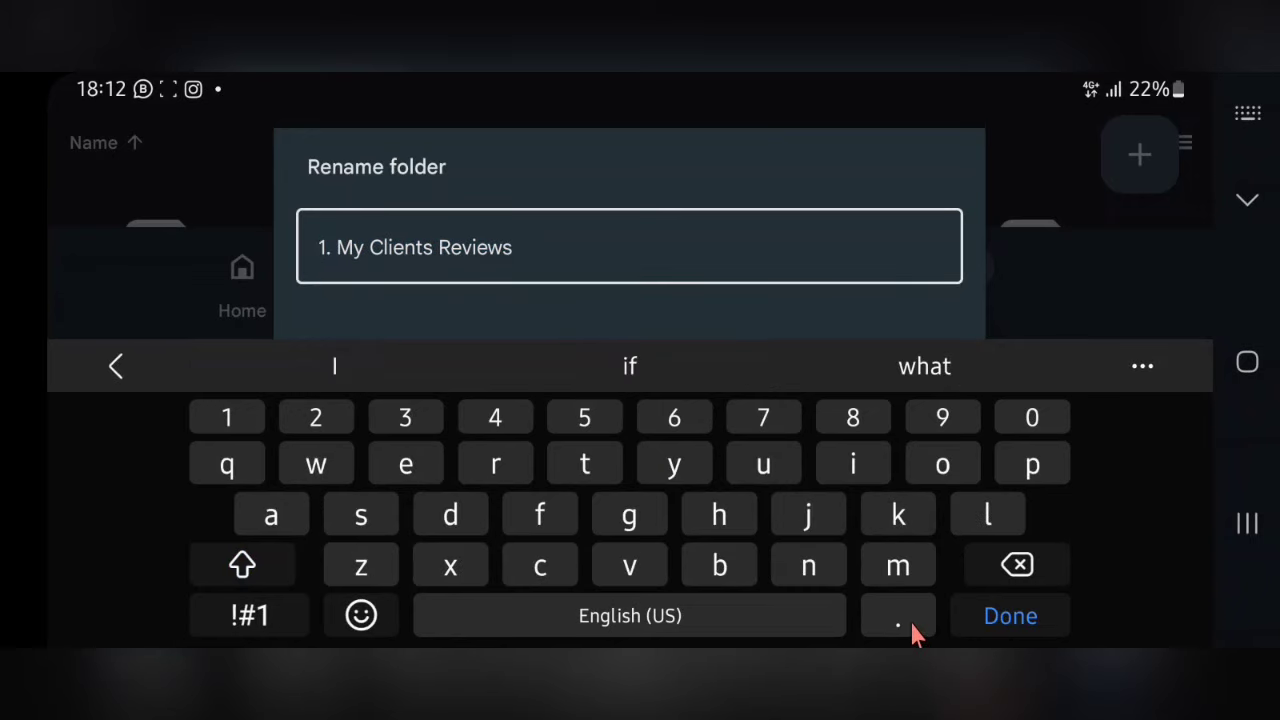
pyautogui.click(914, 340)
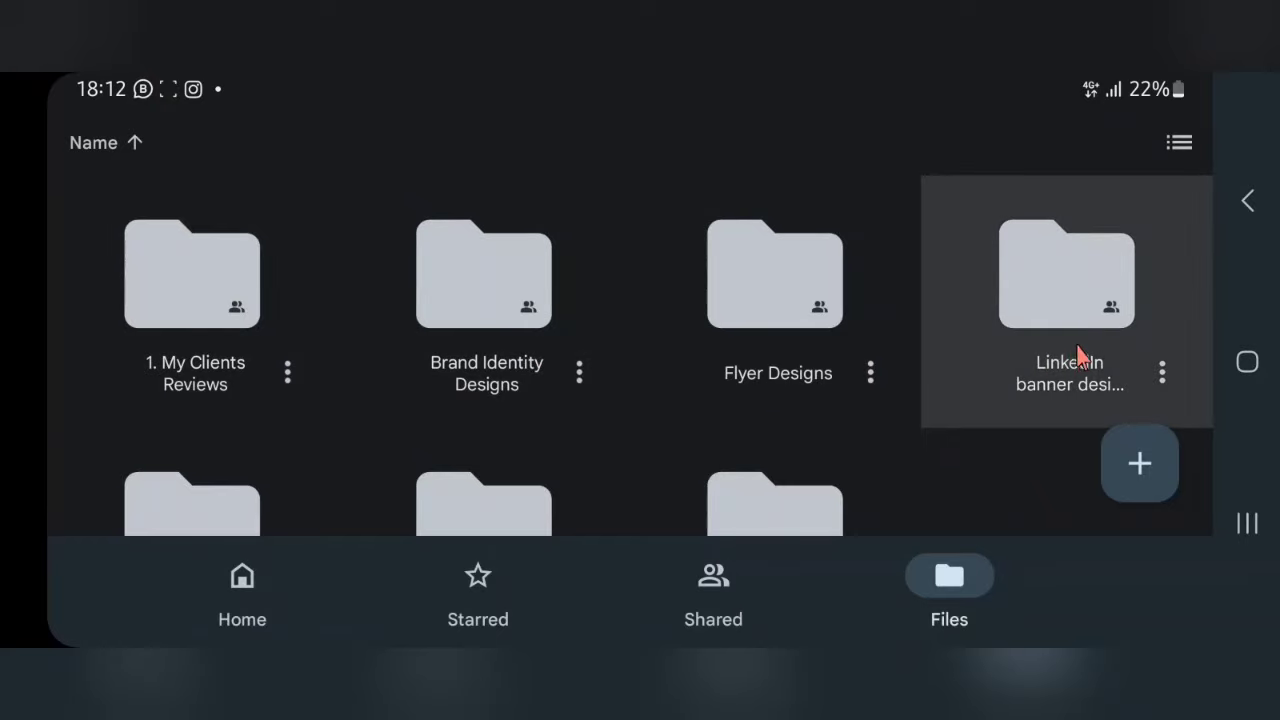
# Prefix the LinkedIn folder with '0.1 ', naming it '0.1 LinkedIn banner designs'
pyautogui.click(1160, 378)
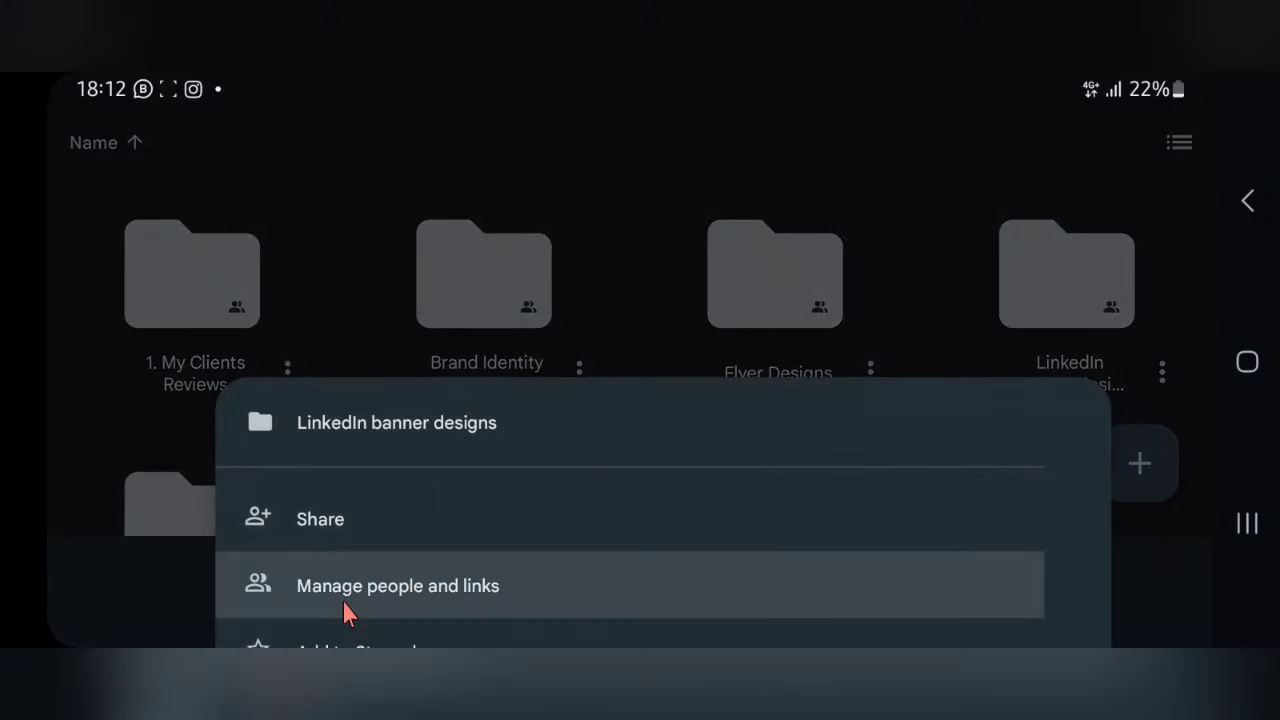
pyautogui.scroll(-3, 344, 610)
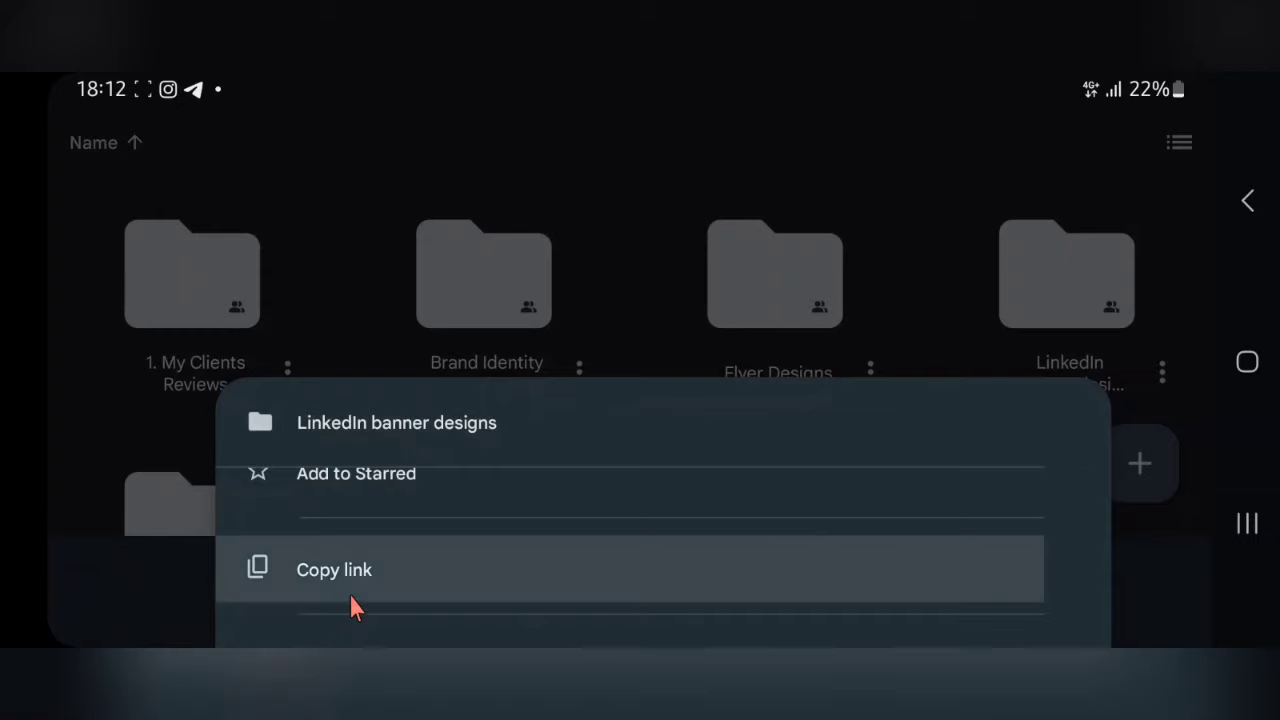
pyautogui.scroll(-2, 349, 594)
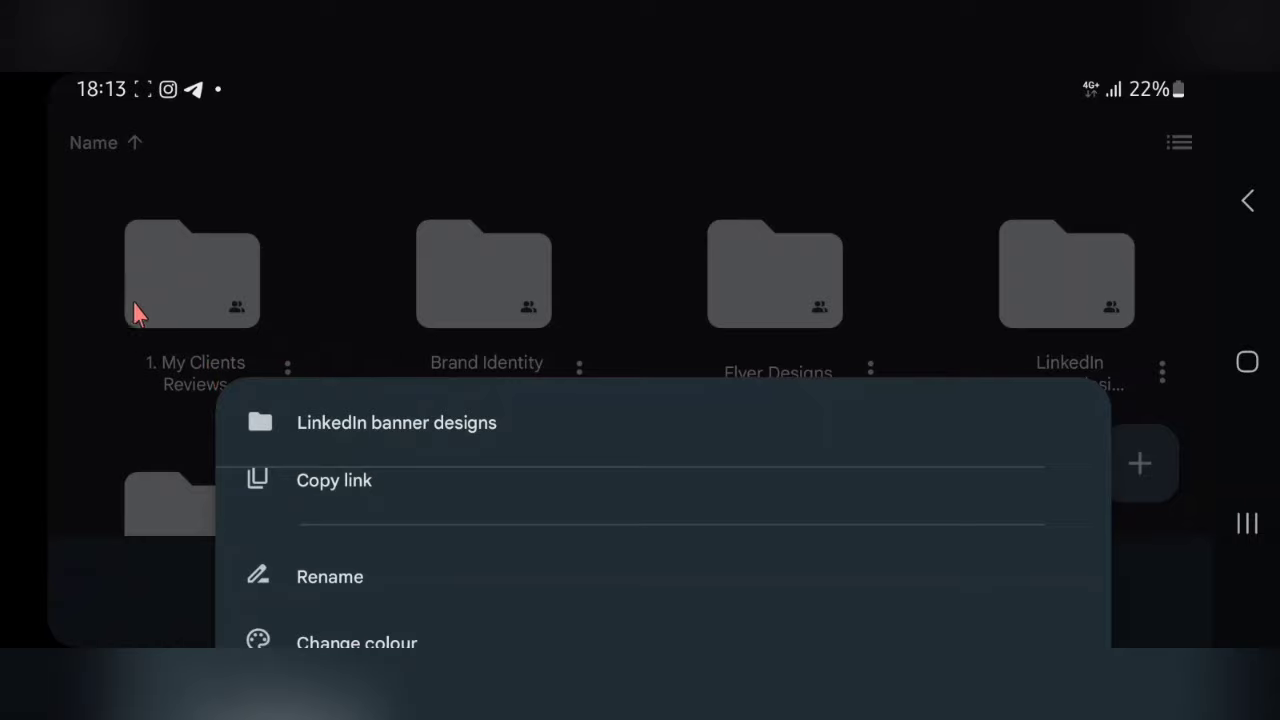
pyautogui.click(609, 582)
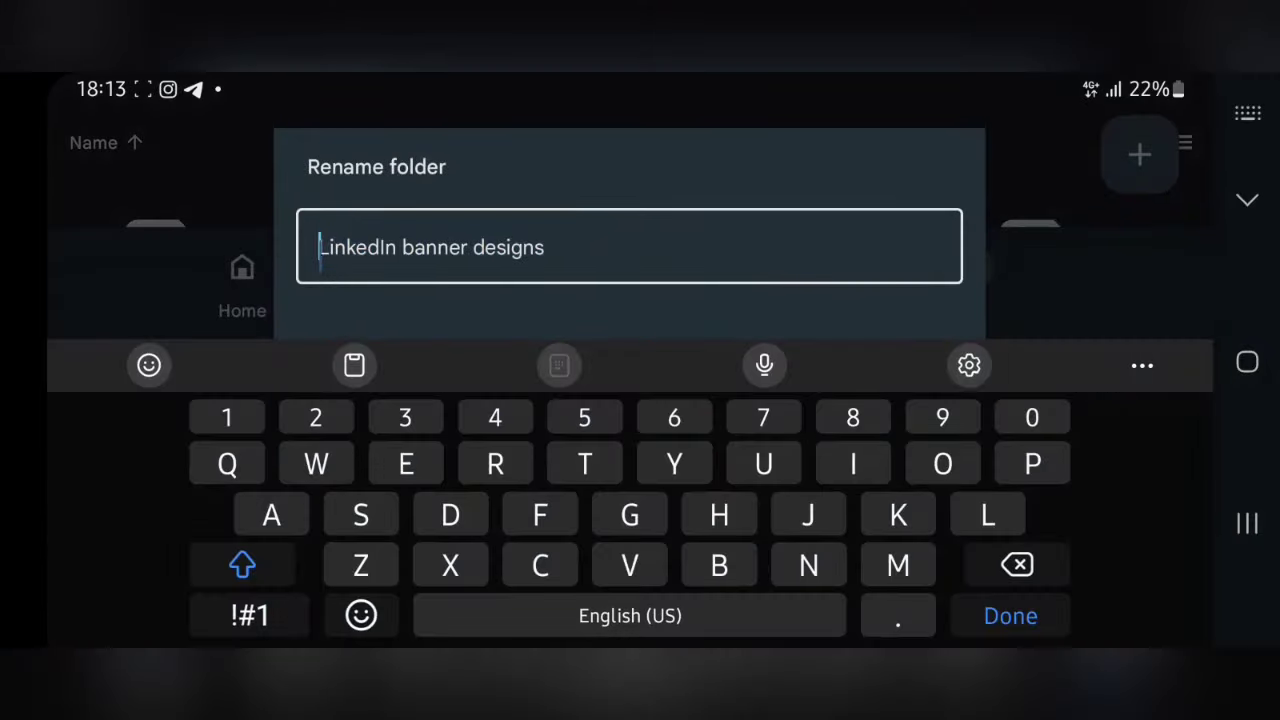
pyautogui.click(1018, 425)
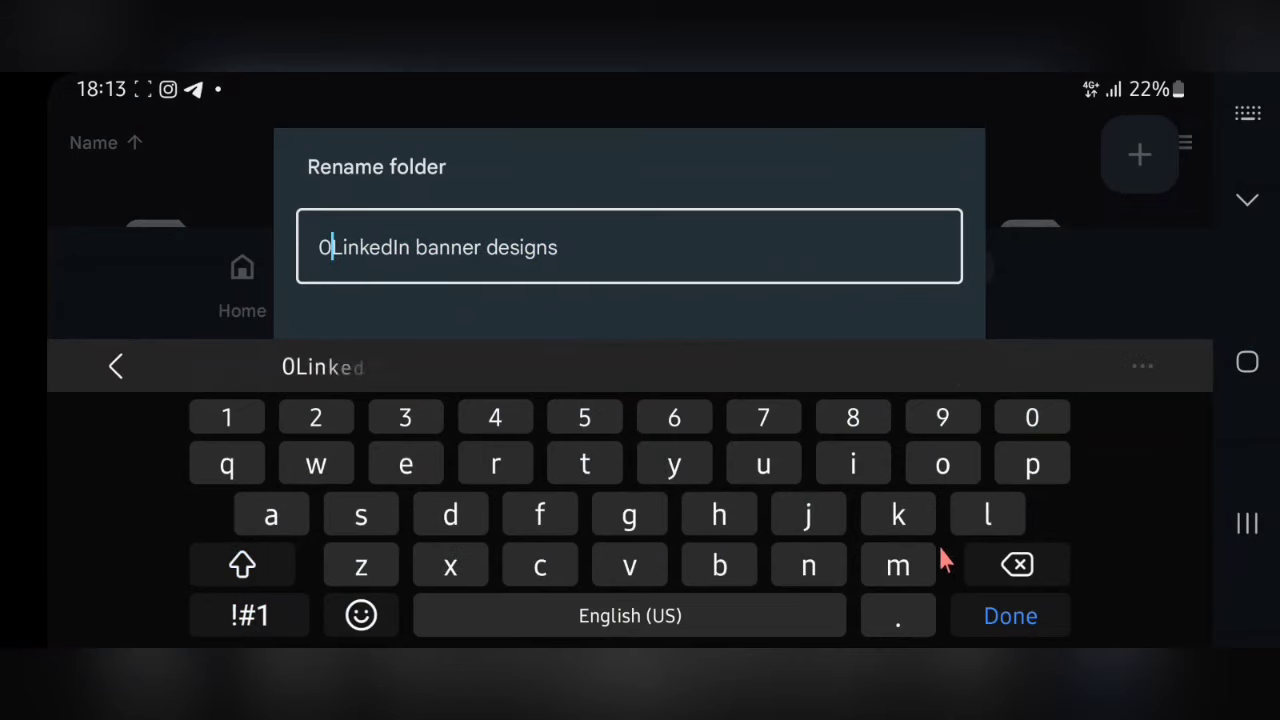
pyautogui.click(916, 603)
pyautogui.click(245, 413)
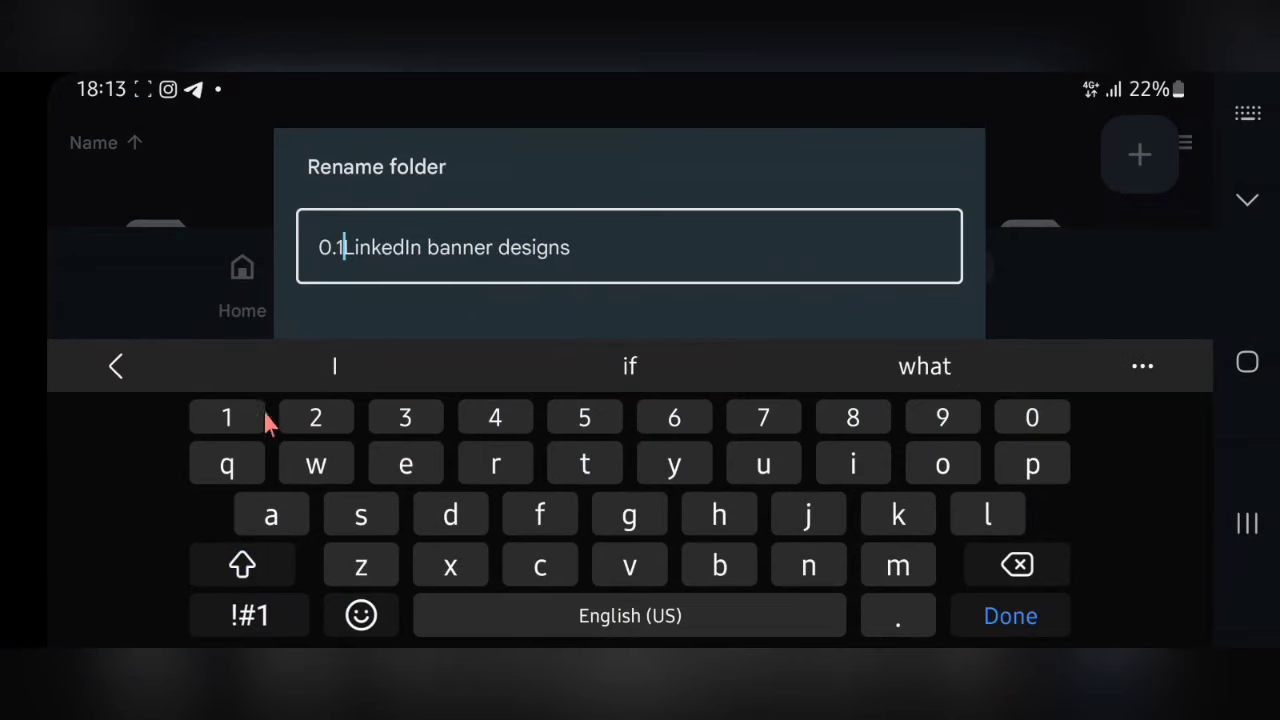
pyautogui.click(580, 614)
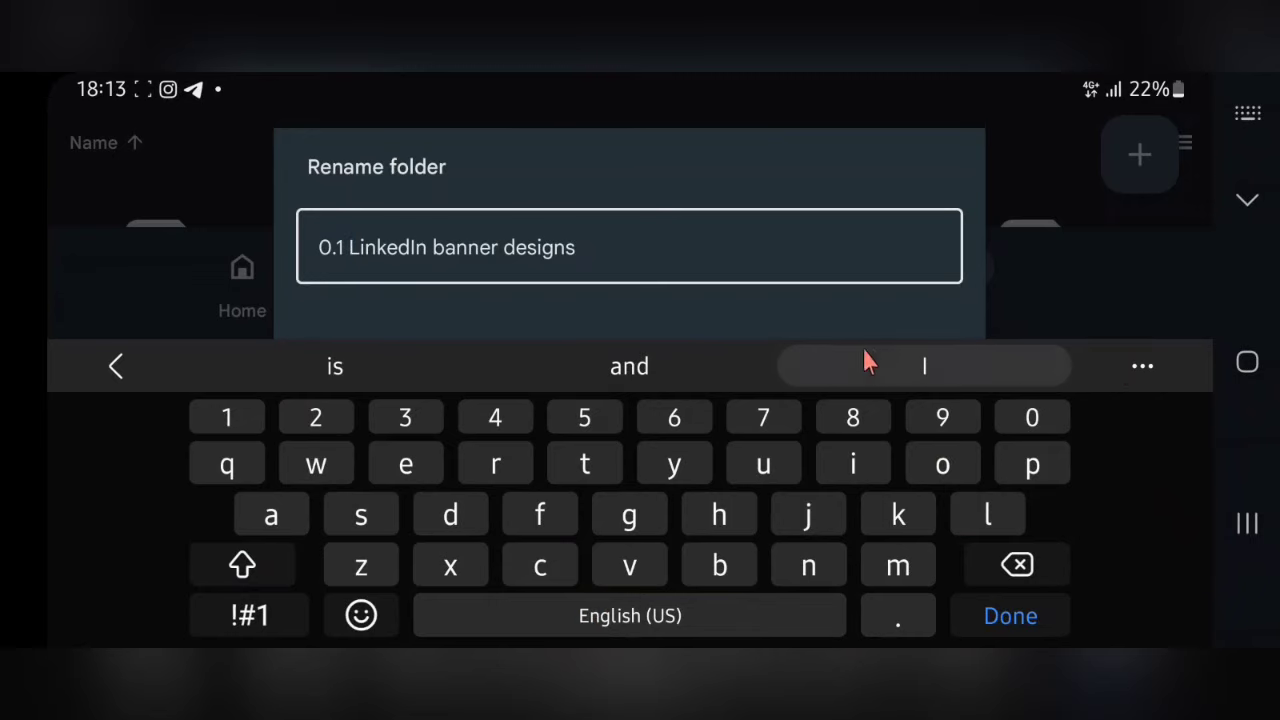
pyautogui.click(940, 337)
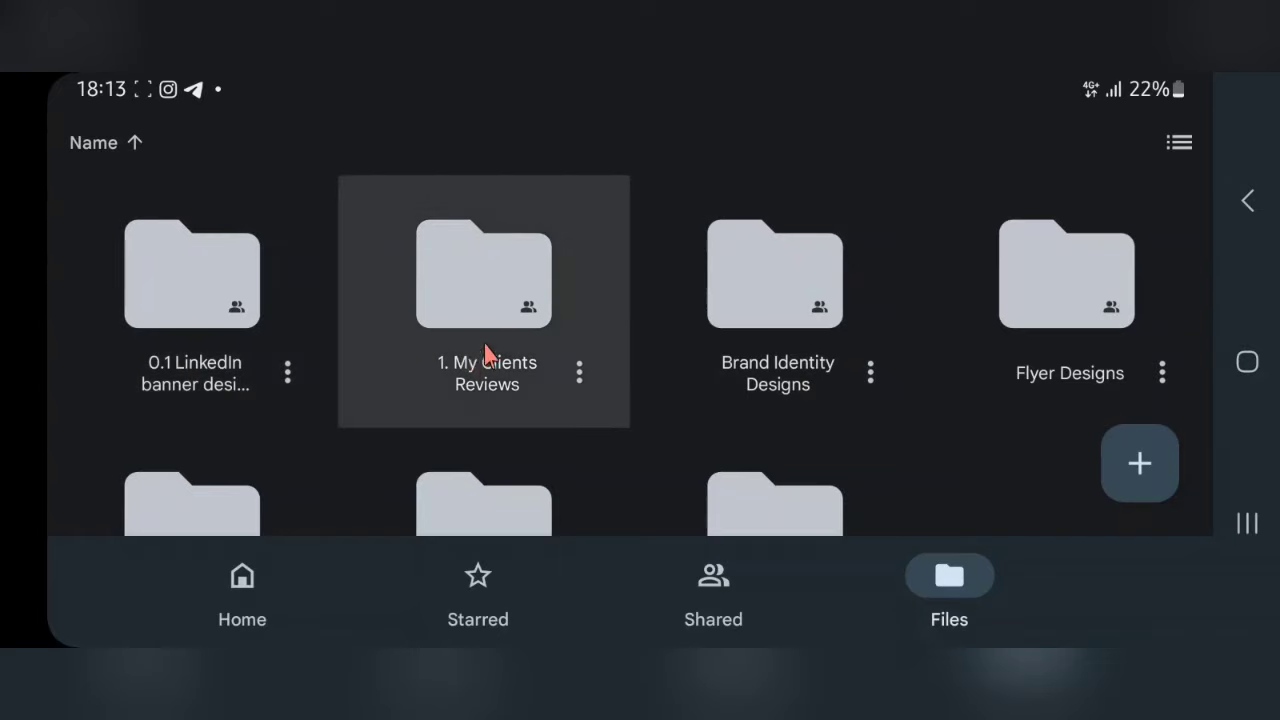
# Strip the 0.1 prefix back to 'LinkedIn banner designs' and return to My Drive
pyautogui.click(288, 372)
pyautogui.scroll(-2, 443, 540)
pyautogui.scroll(-1, 443, 555)
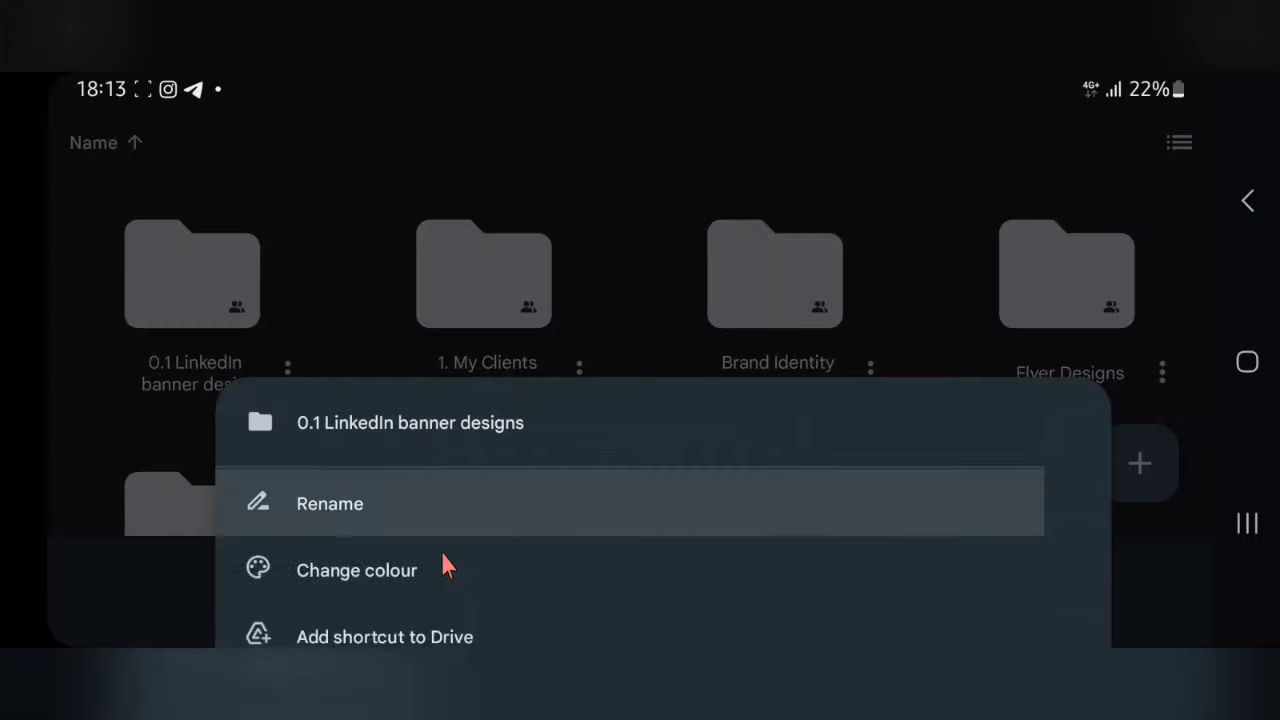
pyautogui.click(452, 505)
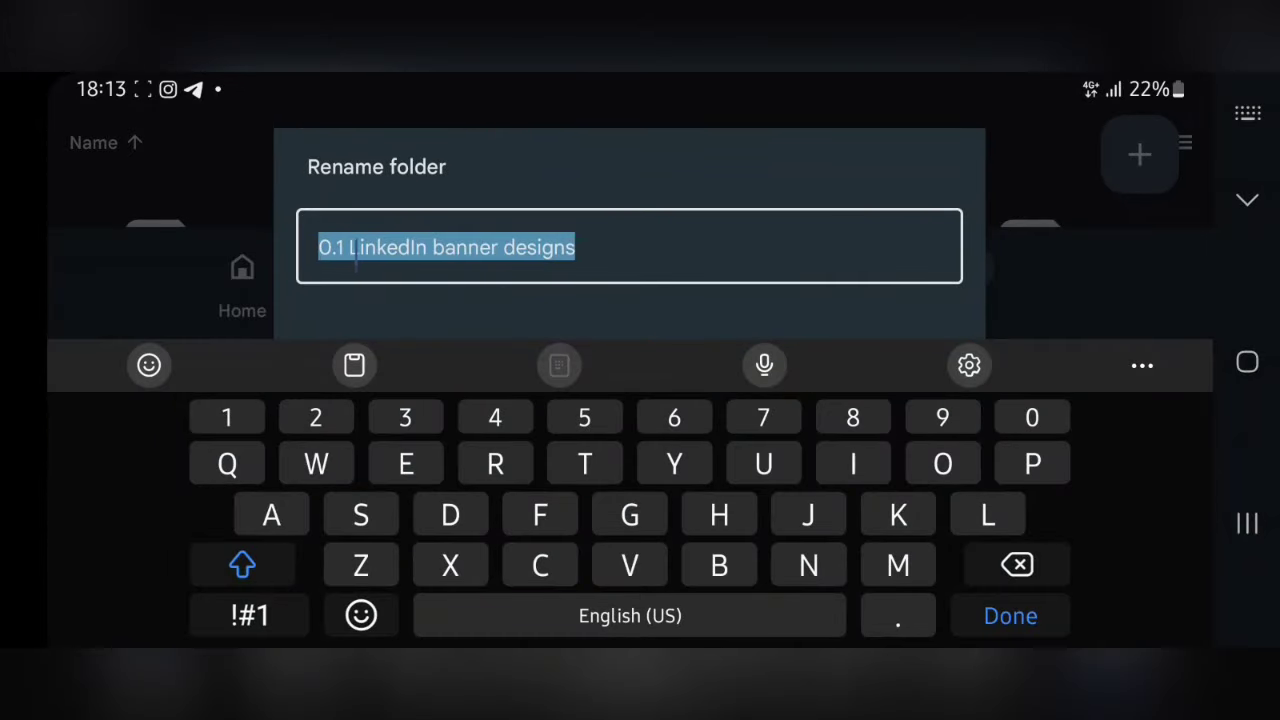
pyautogui.click(355, 248)
pyautogui.click(1017, 566)
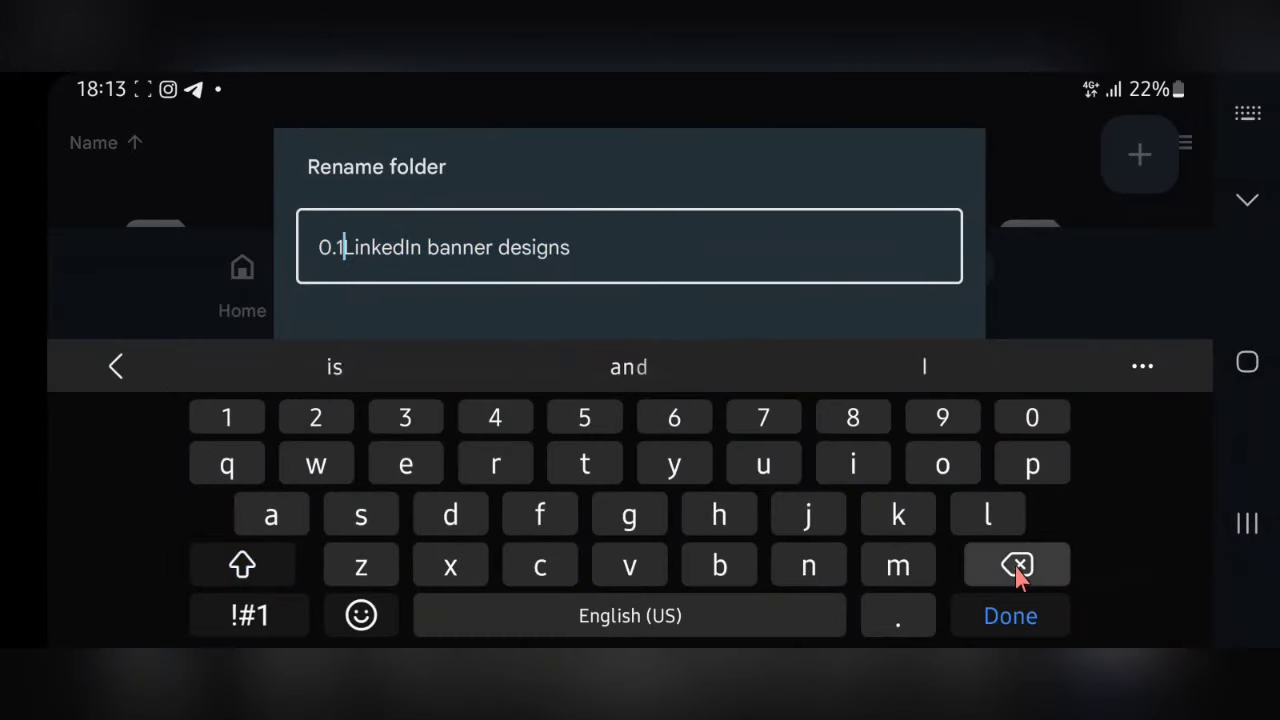
pyautogui.click(1017, 566)
pyautogui.click(1017, 566)
pyautogui.click(1017, 566)
pyautogui.click(938, 332)
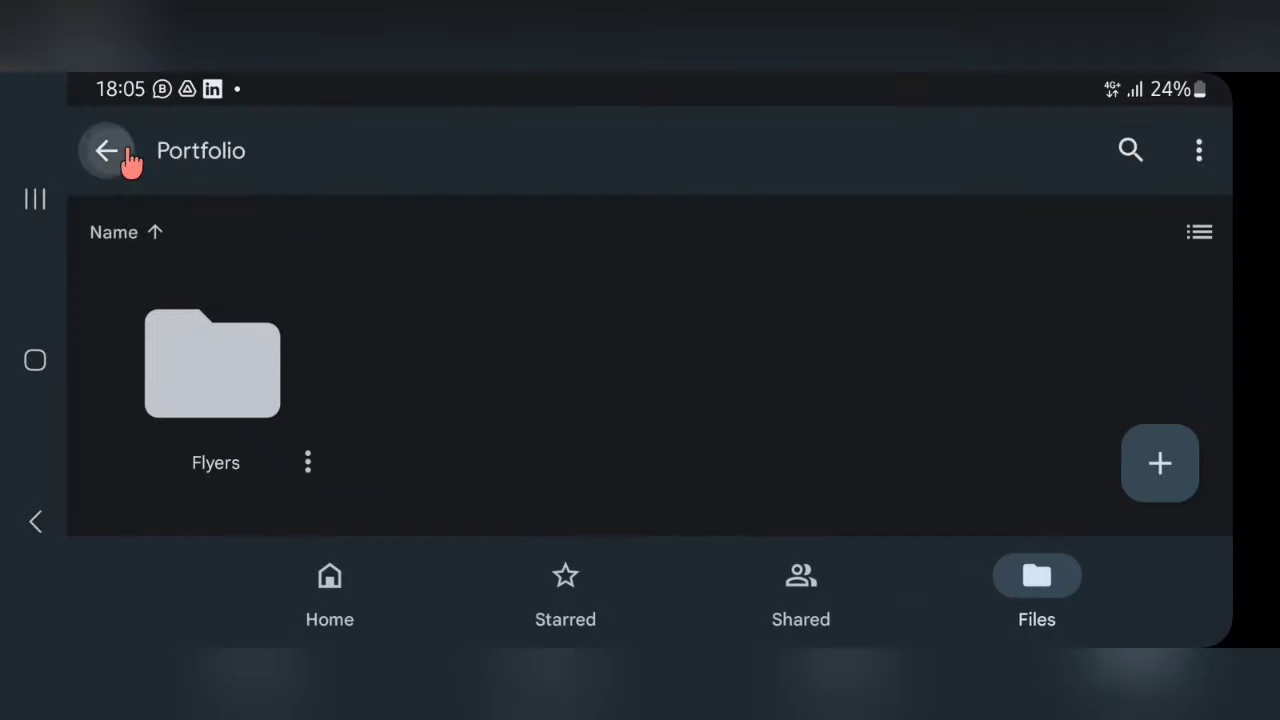
pyautogui.click(106, 151)
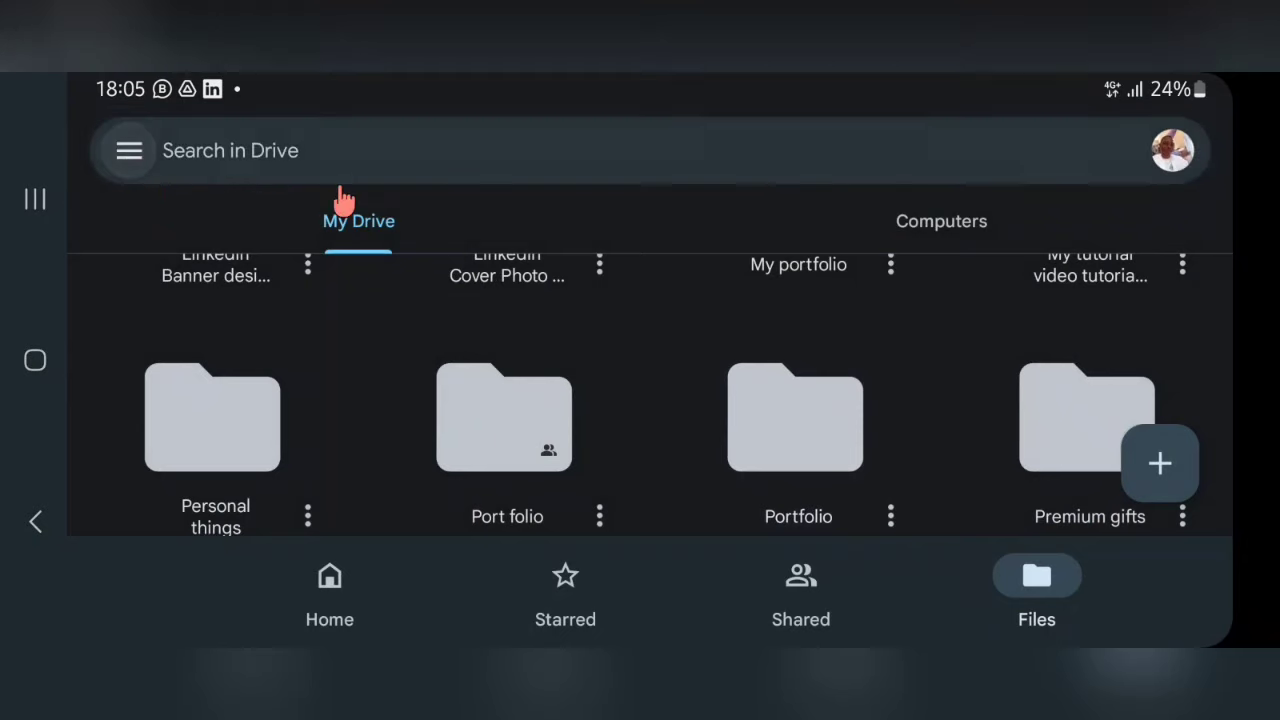